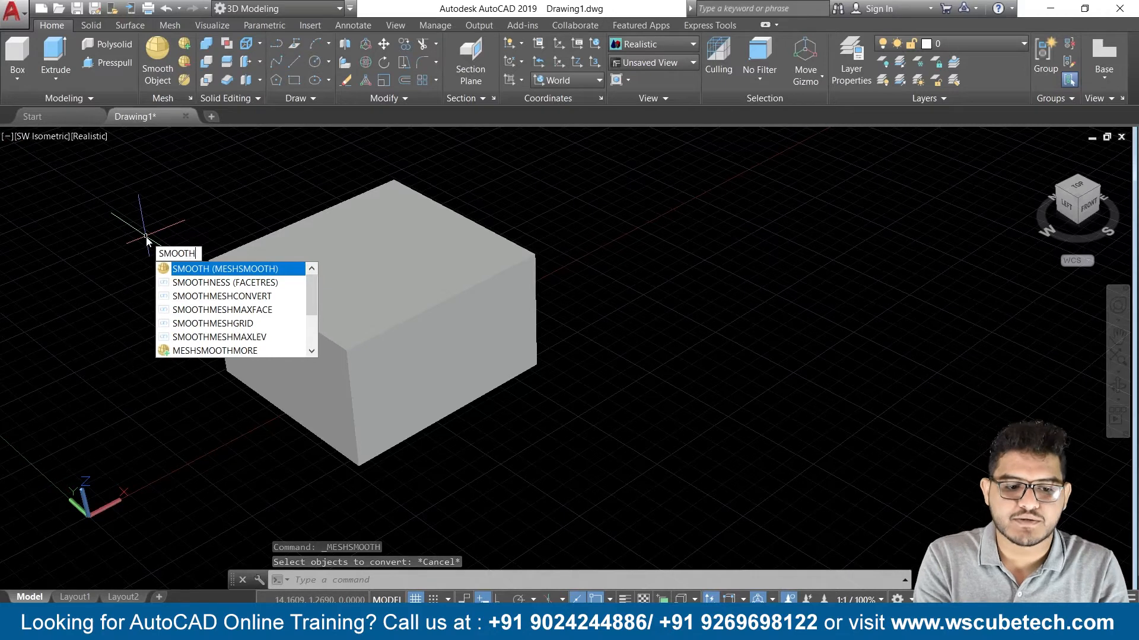
- Convert the solid box into a smooth mesh with the MESHSMOOTH command
{"action": "left_click", "coordinate": [202, 269]}
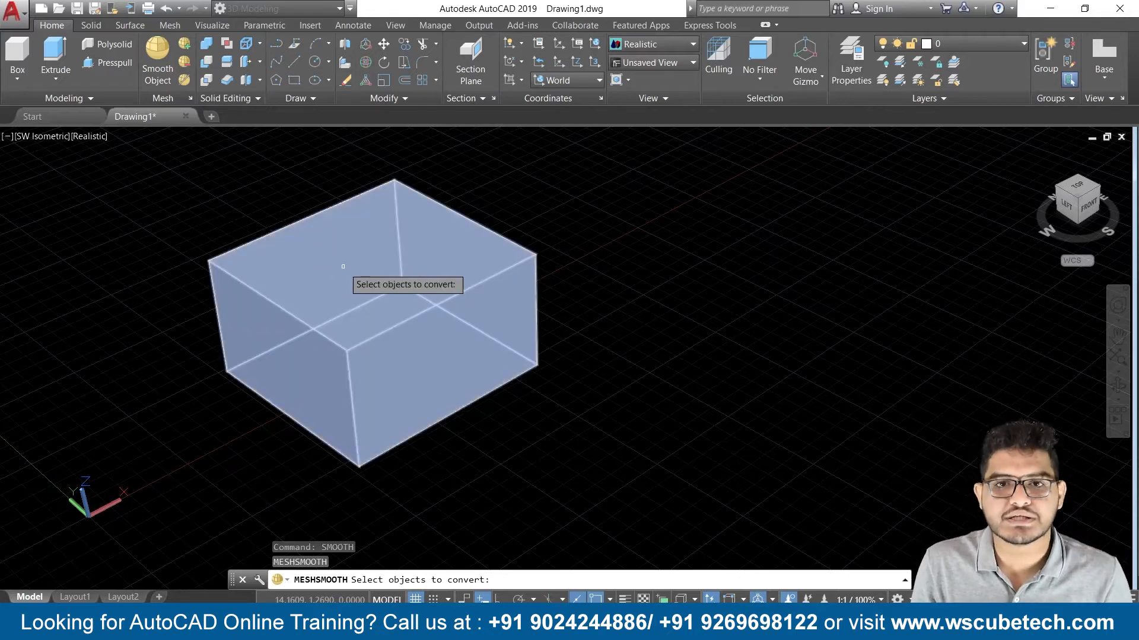
{"action": "left_click", "coordinate": [343, 267]}
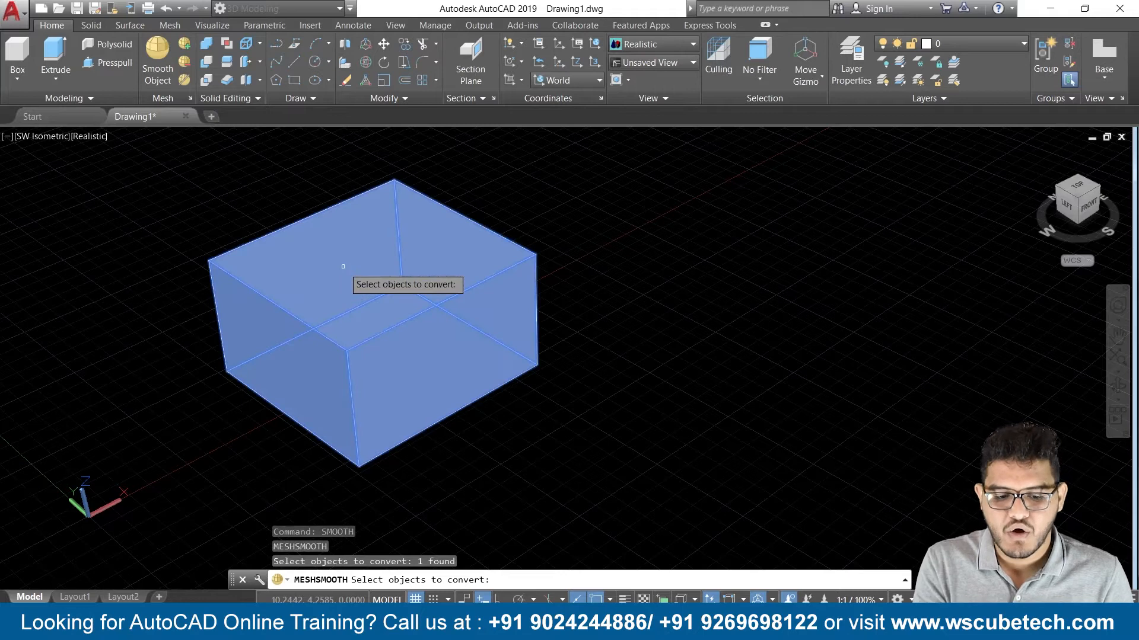
{"action": "key", "text": "Return"}
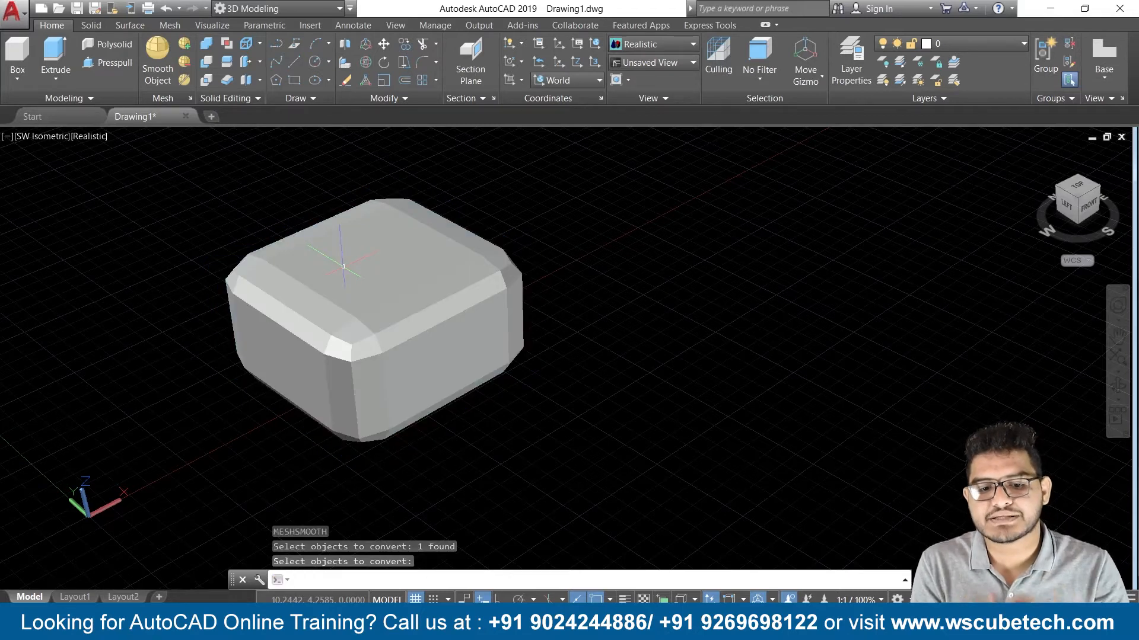
- Try to apply Smooth Object a second time to the already smoothed box
{"action": "mouse_move", "coordinate": [658, 397]}
{"action": "middle_mouse_down", "text": "shift"}
{"action": "mouse_move", "coordinate": [534, 429]}
{"action": "mouse_move", "coordinate": [223, 368]}
{"action": "mouse_move", "coordinate": [256, 399]}
{"action": "mouse_move", "coordinate": [463, 419]}
{"action": "mouse_move", "coordinate": [625, 349]}
{"action": "mouse_move", "coordinate": [603, 358]}
{"action": "mouse_move", "coordinate": [628, 409]}
{"action": "mouse_move", "coordinate": [643, 404]}
{"action": "middle_mouse_up", "text": "shift"}
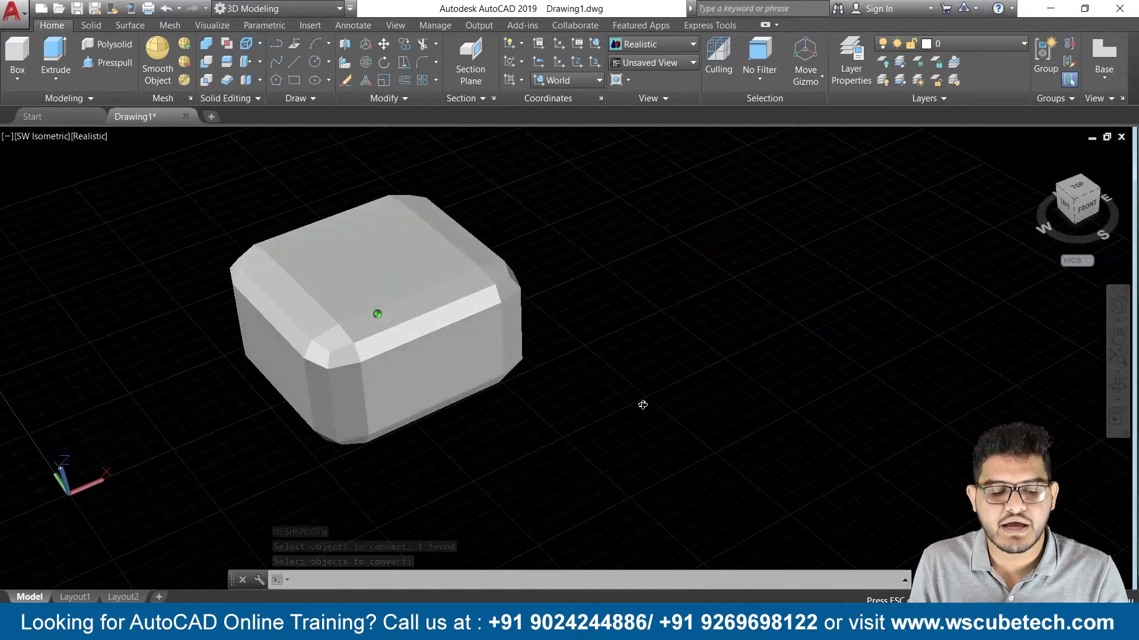
{"action": "key", "text": "Return"}
{"action": "left_click", "coordinate": [157, 74]}
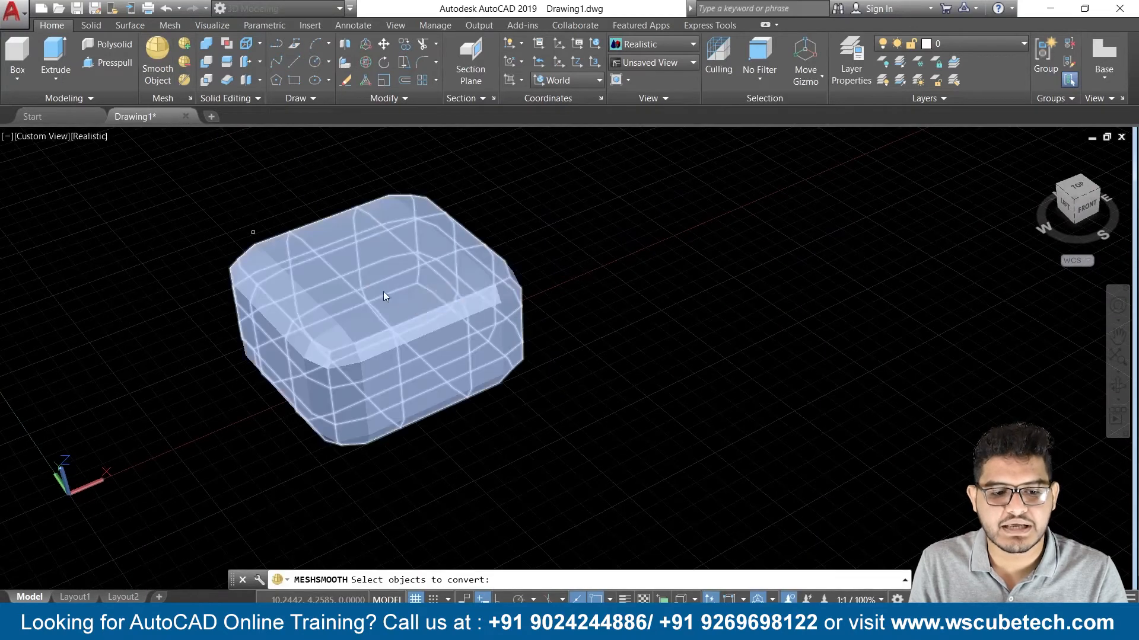
{"action": "left_click", "coordinate": [394, 271]}
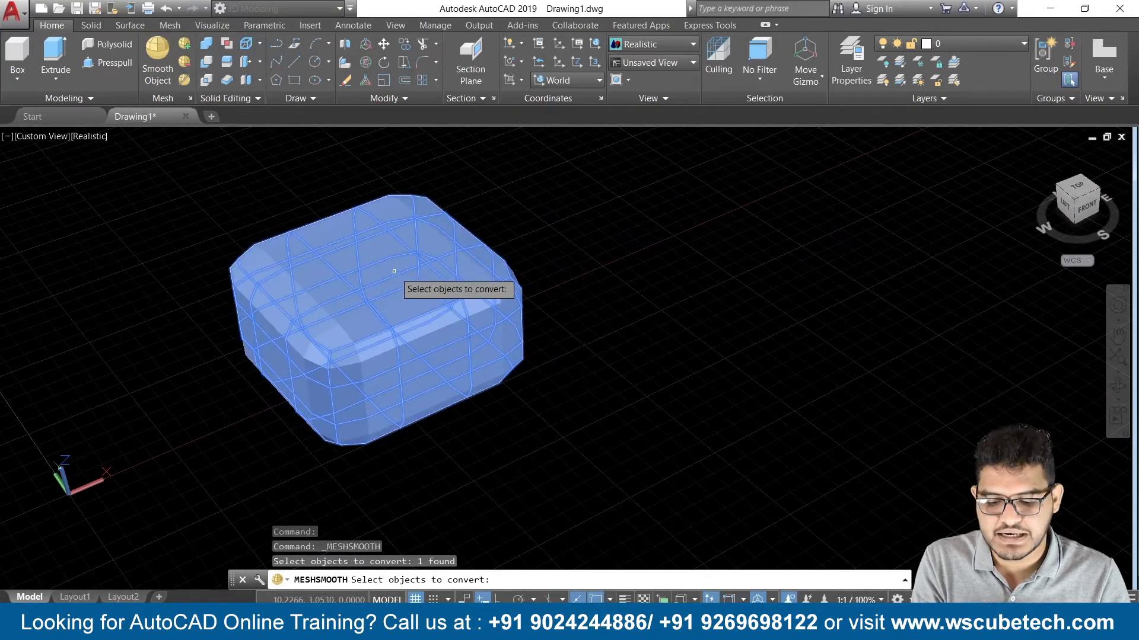
{"action": "key", "text": "Return"}
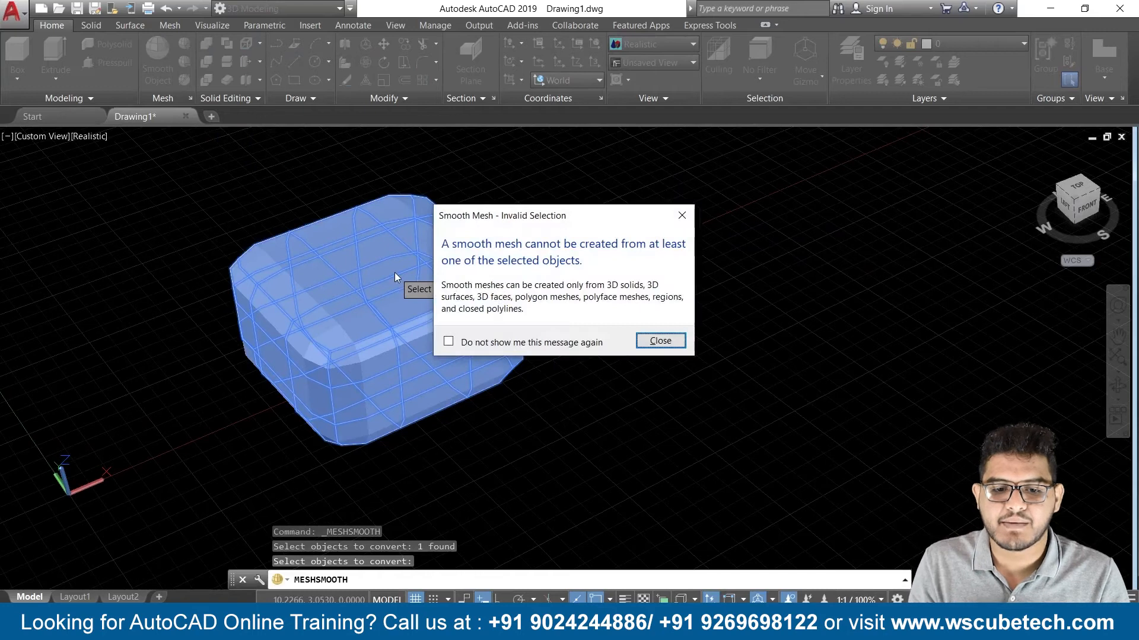
{"action": "left_click", "coordinate": [652, 341]}
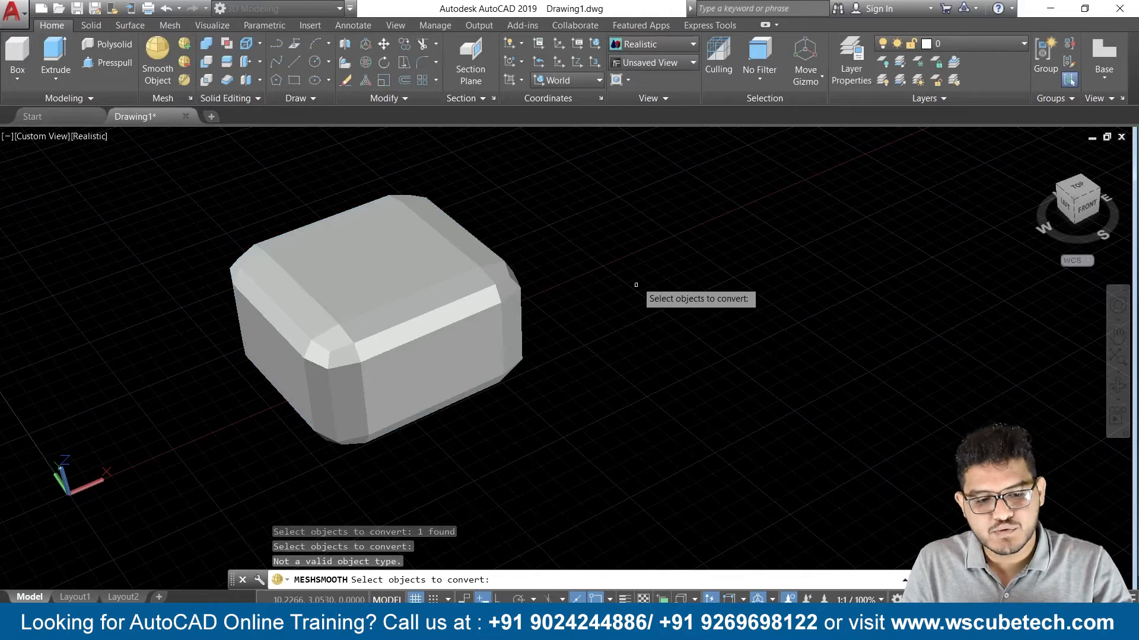
{"action": "key", "text": "Escape"}
- Create a solid cylinder in the empty space beside the smoothed box, with base radius about 2.59 and height about 3.15
{"action": "scroll", "coordinate": [610, 277], "scroll_direction": "down", "scroll_amount": 1}
{"action": "middle_click_drag", "start_coordinate": [610, 285], "coordinate": [439, 249]}
{"action": "left_click", "coordinate": [17, 81]}
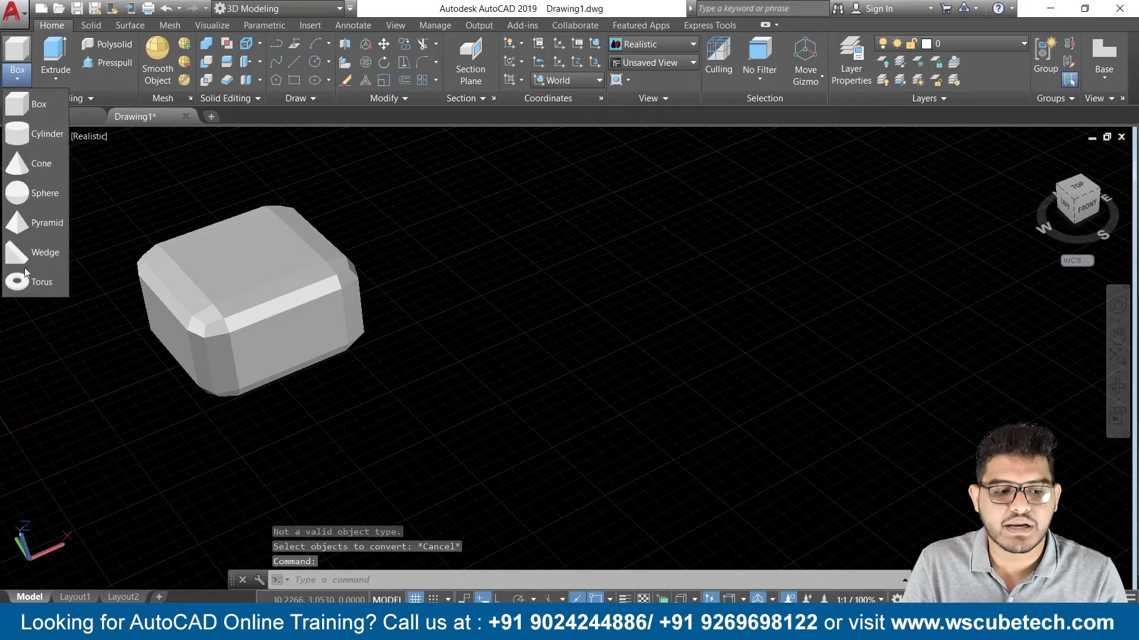
{"action": "left_click", "coordinate": [31, 135]}
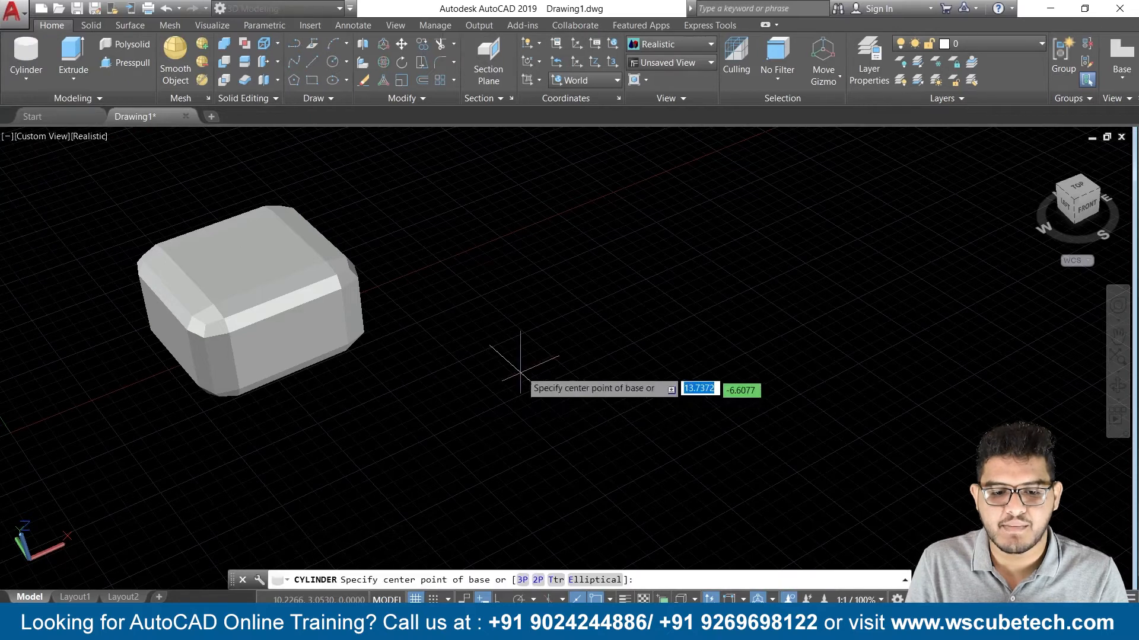
{"action": "left_click", "coordinate": [540, 307]}
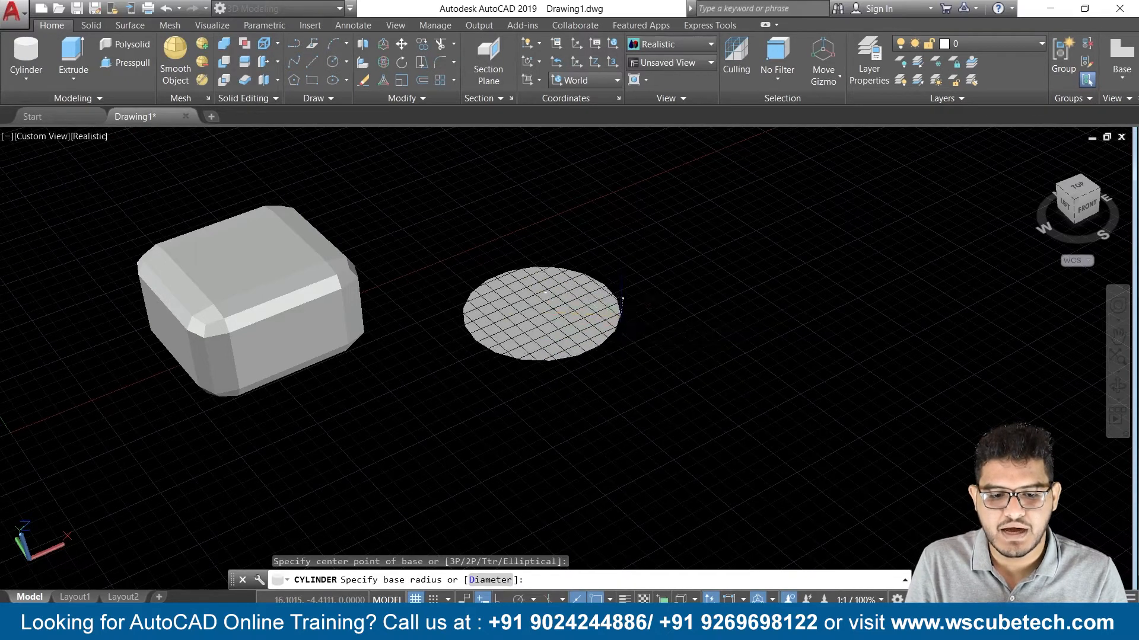
{"action": "left_click", "coordinate": [621, 298]}
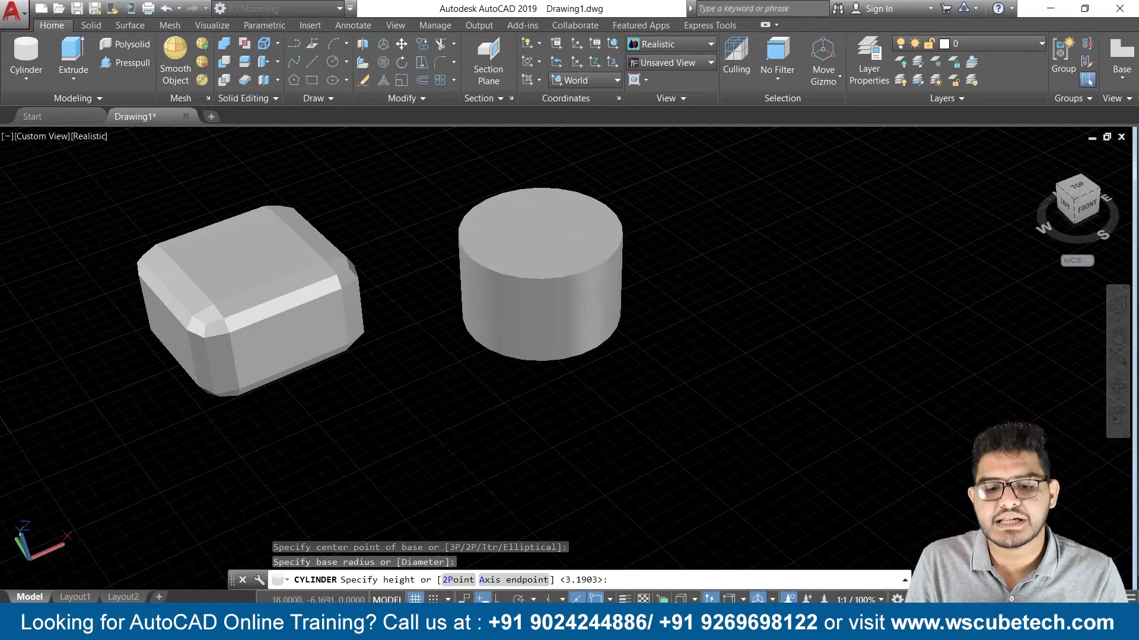
{"action": "left_click", "coordinate": [521, 216]}
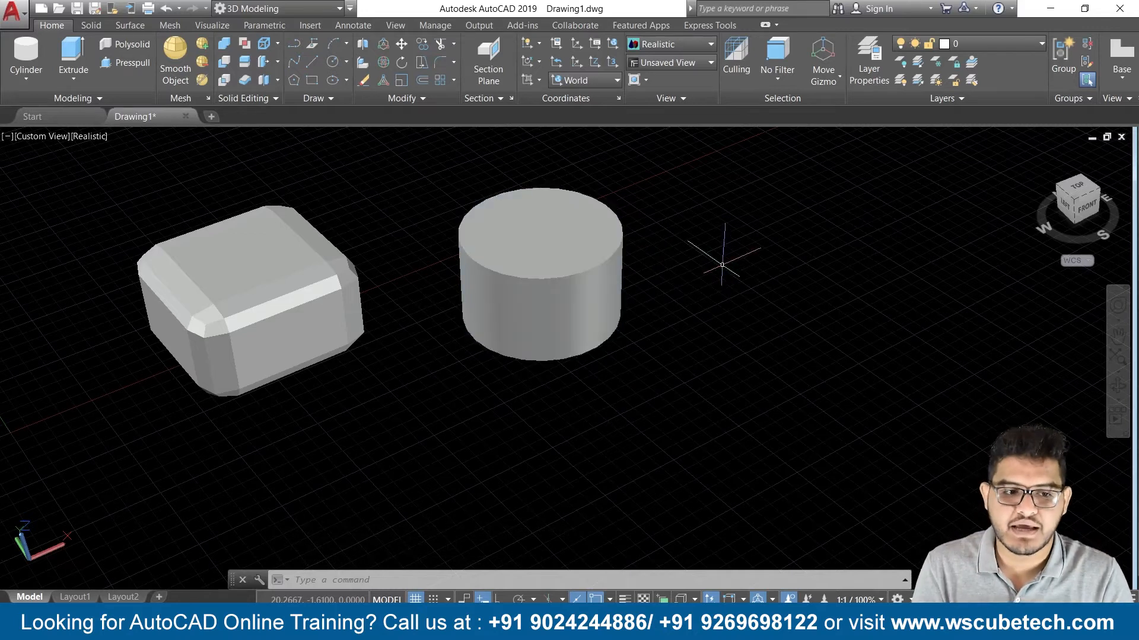
- Convert the cylinder into a smooth mesh with Smooth Object
{"action": "left_click", "coordinate": [169, 62]}
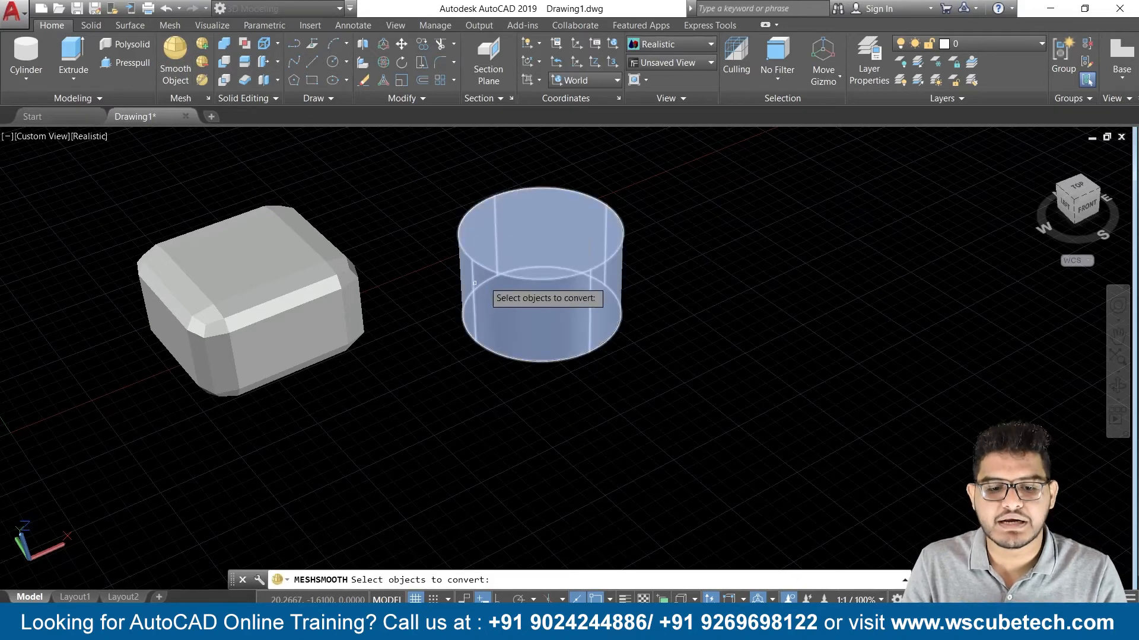
{"action": "left_click", "coordinate": [510, 259]}
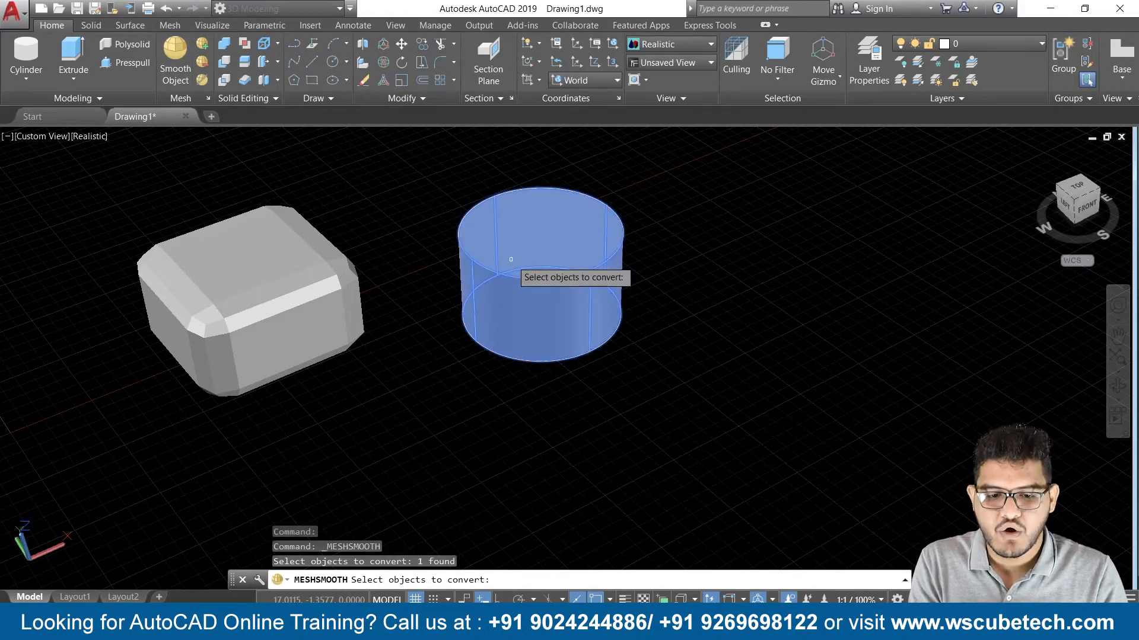
{"action": "key", "text": "Return"}
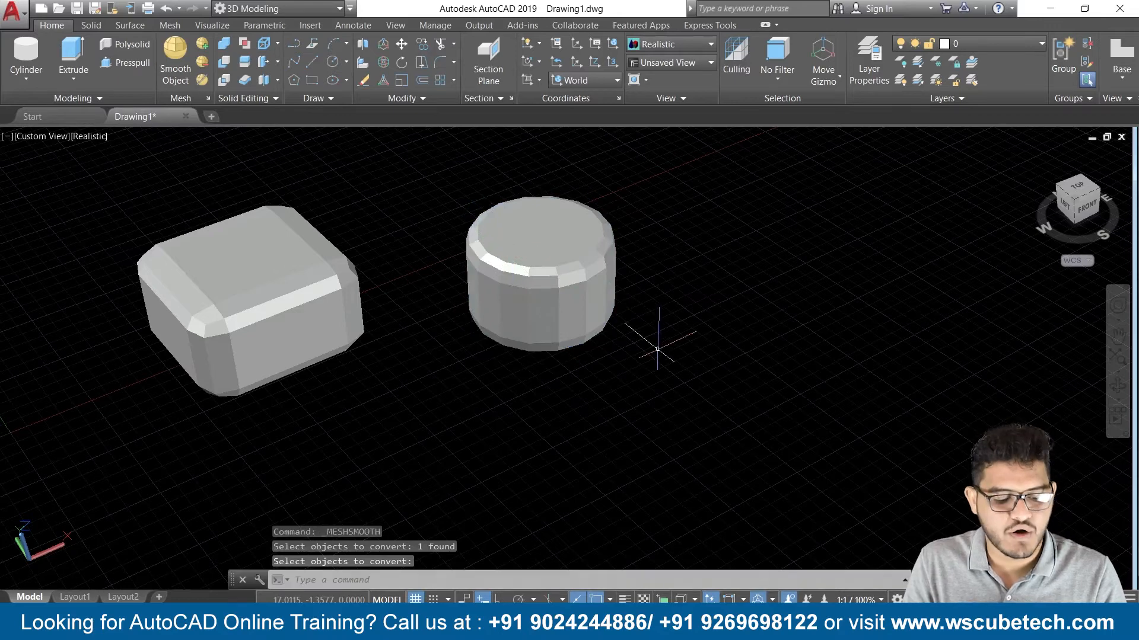
- Create a solid cone beside the smoothed cylinder, with base radius about 2.34 and height about 5.23
{"action": "middle_click_drag", "start_coordinate": [659, 350], "coordinate": [558, 329], "text": "shift"}
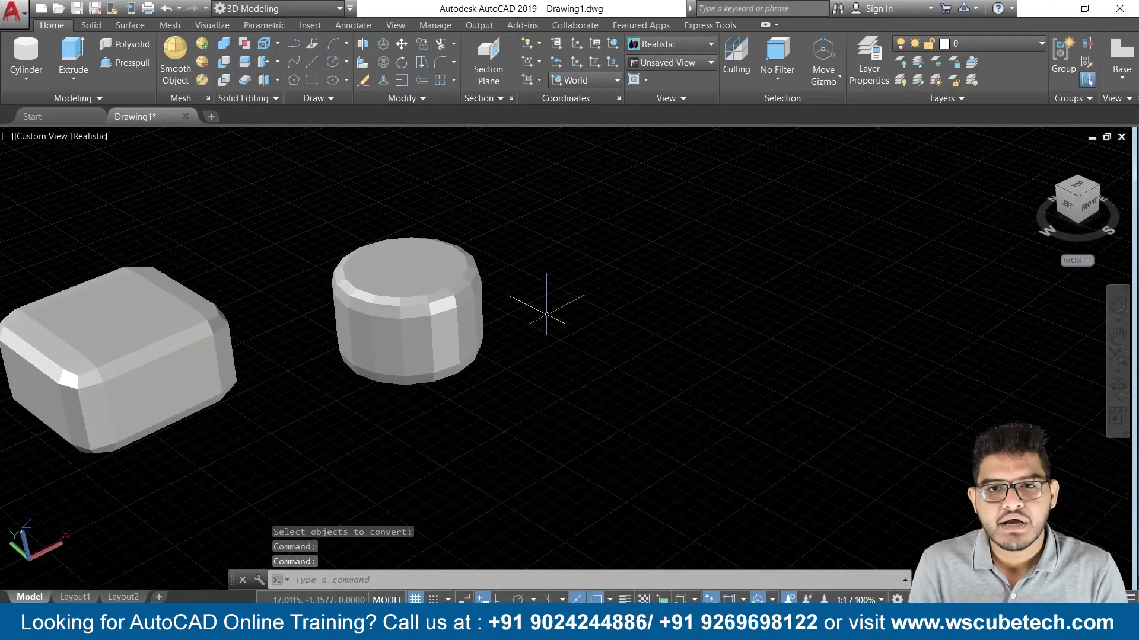
{"action": "left_click", "coordinate": [33, 79]}
{"action": "left_click", "coordinate": [31, 166]}
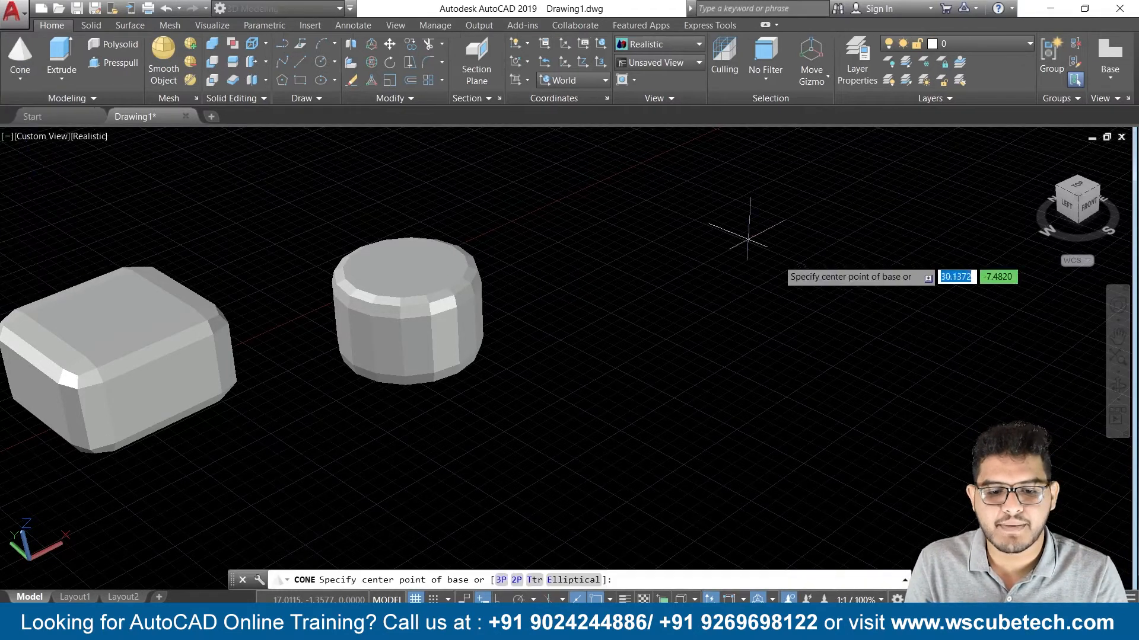
{"action": "left_click", "coordinate": [625, 323]}
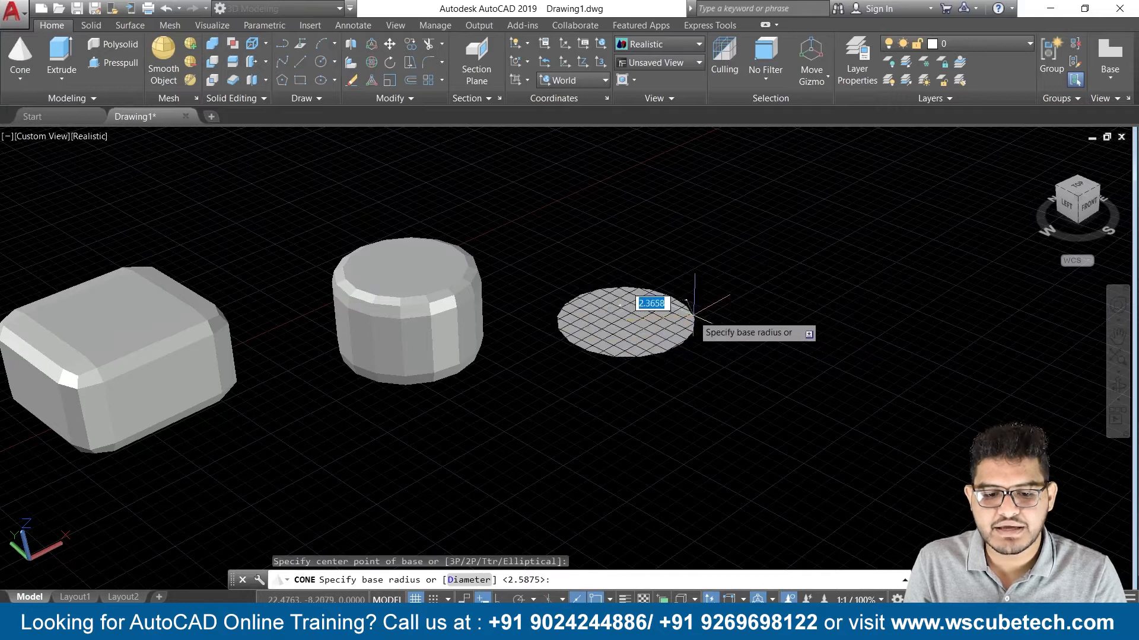
{"action": "left_click", "coordinate": [698, 312]}
{"action": "left_click", "coordinate": [639, 177]}
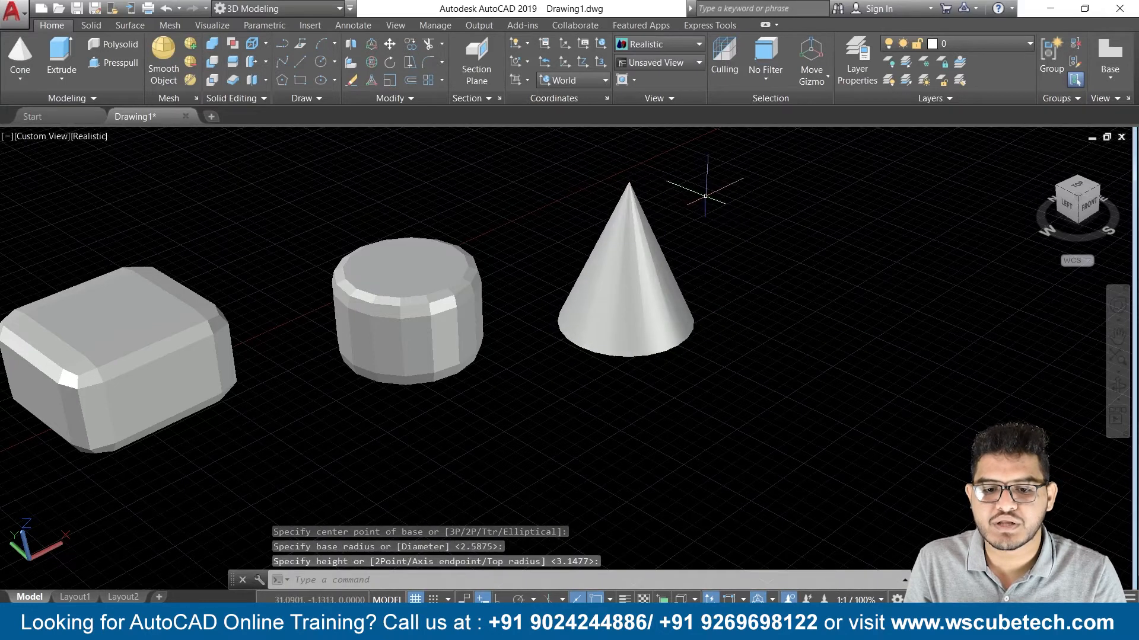
- Convert the cone into a smooth mesh with Smooth Object
{"action": "middle_click_drag", "start_coordinate": [756, 267], "coordinate": [756, 287], "text": "shift"}
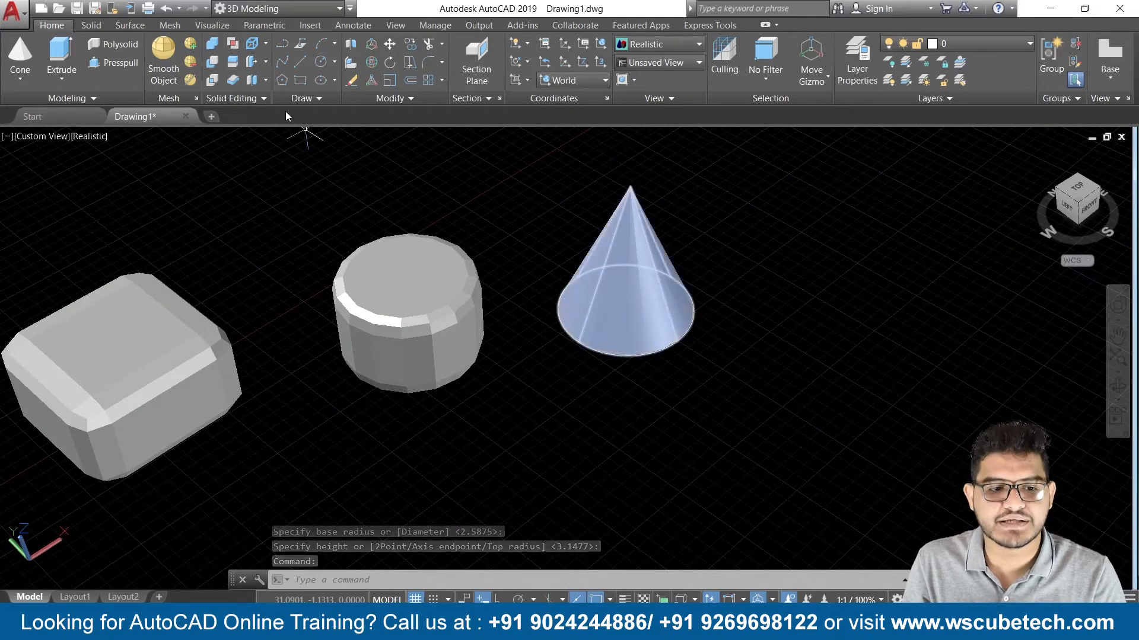
{"action": "left_click", "coordinate": [155, 55]}
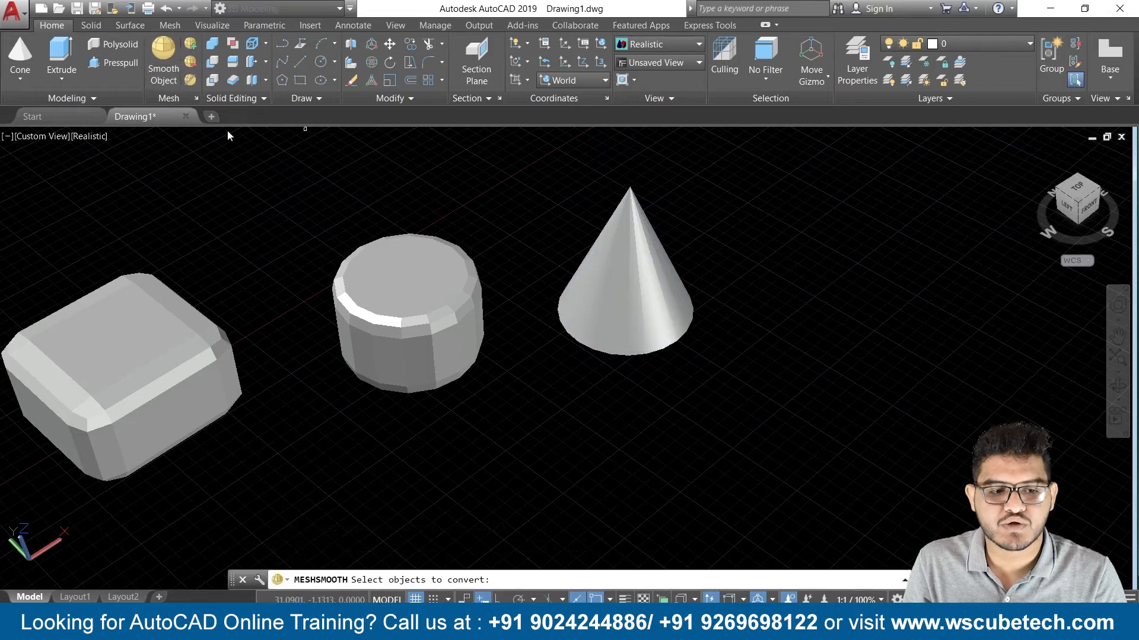
{"action": "left_click", "coordinate": [634, 284]}
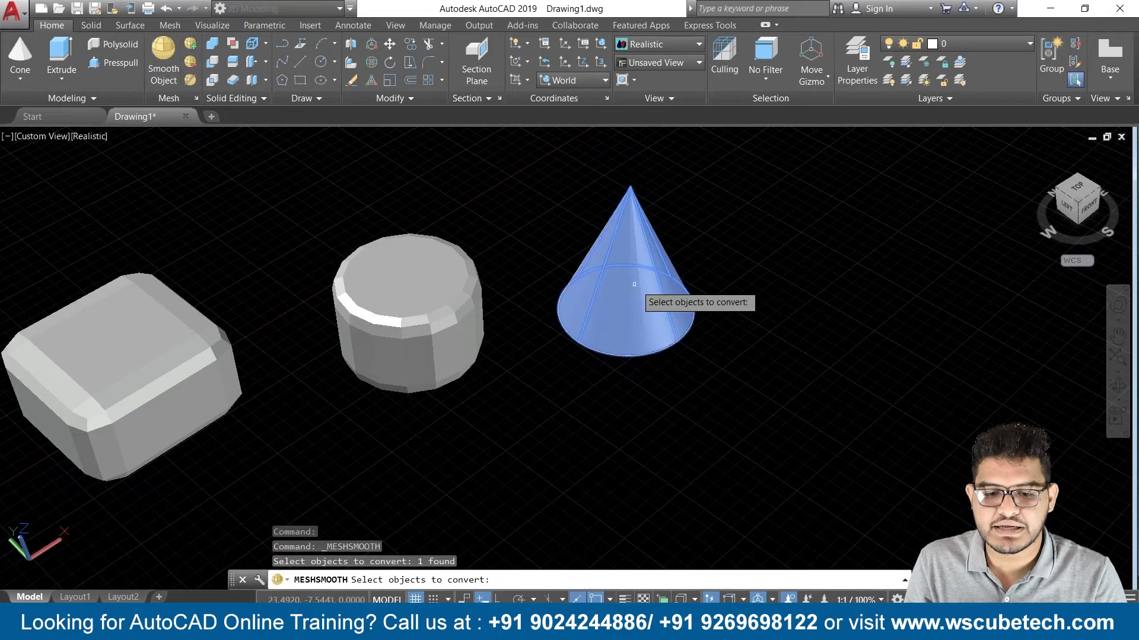
{"action": "key", "text": "Return"}
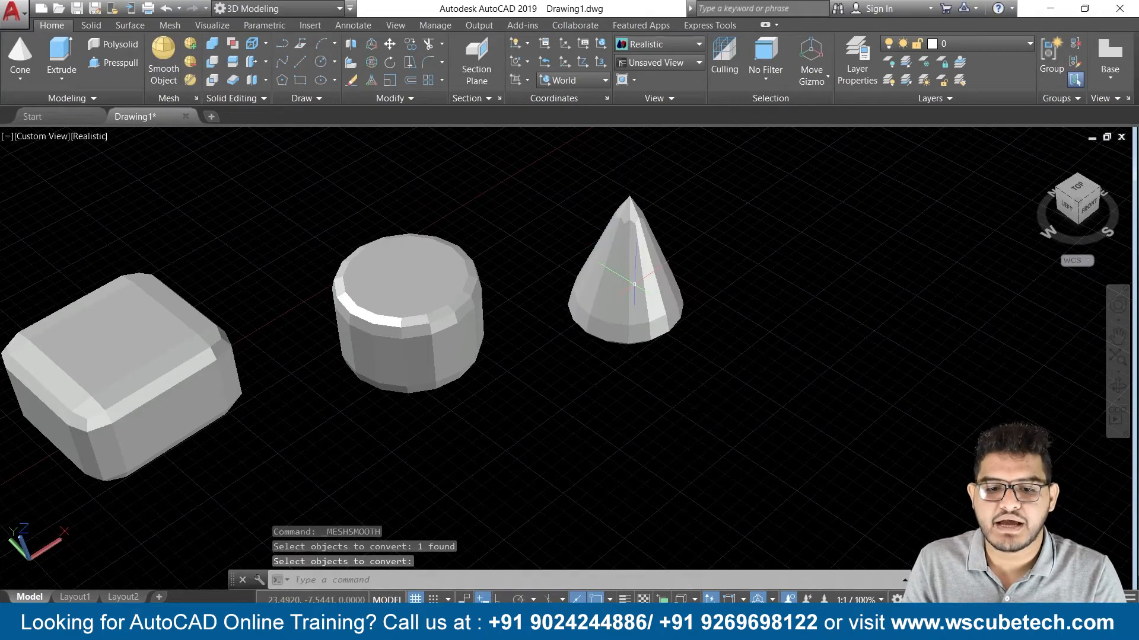
- Create a solid sphere with a radius of about 3.24 beside the smoothed cone
{"action": "middle_click_drag", "start_coordinate": [689, 415], "coordinate": [715, 397], "text": "shift"}
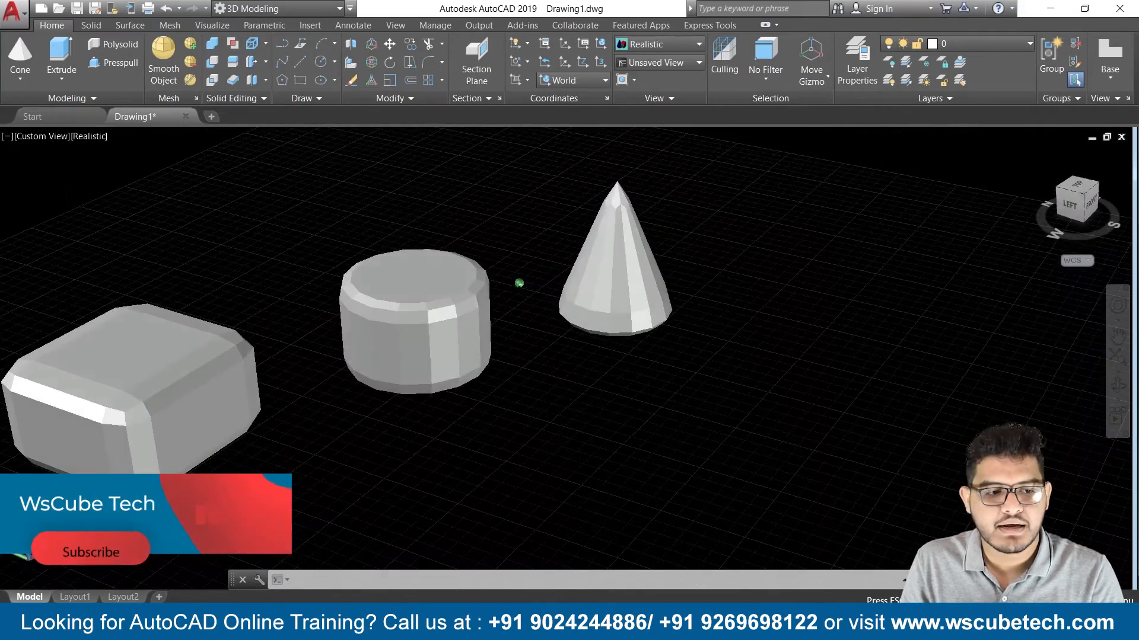
{"action": "left_click", "coordinate": [20, 76]}
{"action": "left_click", "coordinate": [24, 195]}
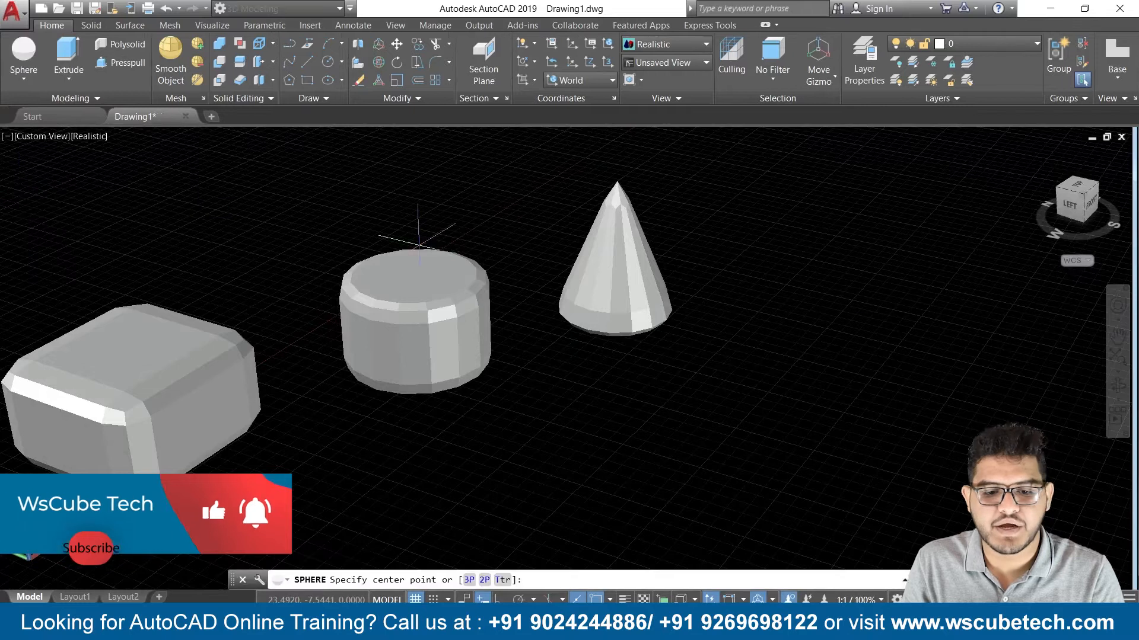
{"action": "middle_click_drag", "start_coordinate": [755, 317], "coordinate": [877, 272], "text": "shift"}
{"action": "left_click", "coordinate": [861, 278]}
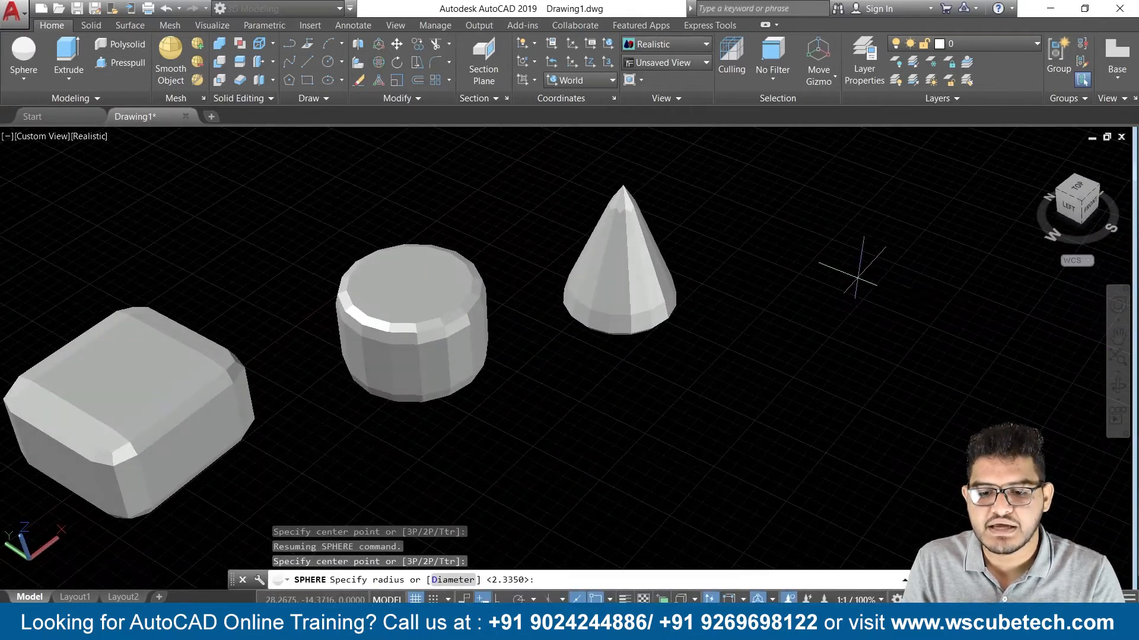
{"action": "left_click", "coordinate": [925, 264]}
- Turn off the grid display and convert the sphere into a smooth mesh with Smooth Object
{"action": "middle_click_drag", "start_coordinate": [965, 445], "coordinate": [699, 432], "text": "shift"}
{"action": "key", "text": "F7"}
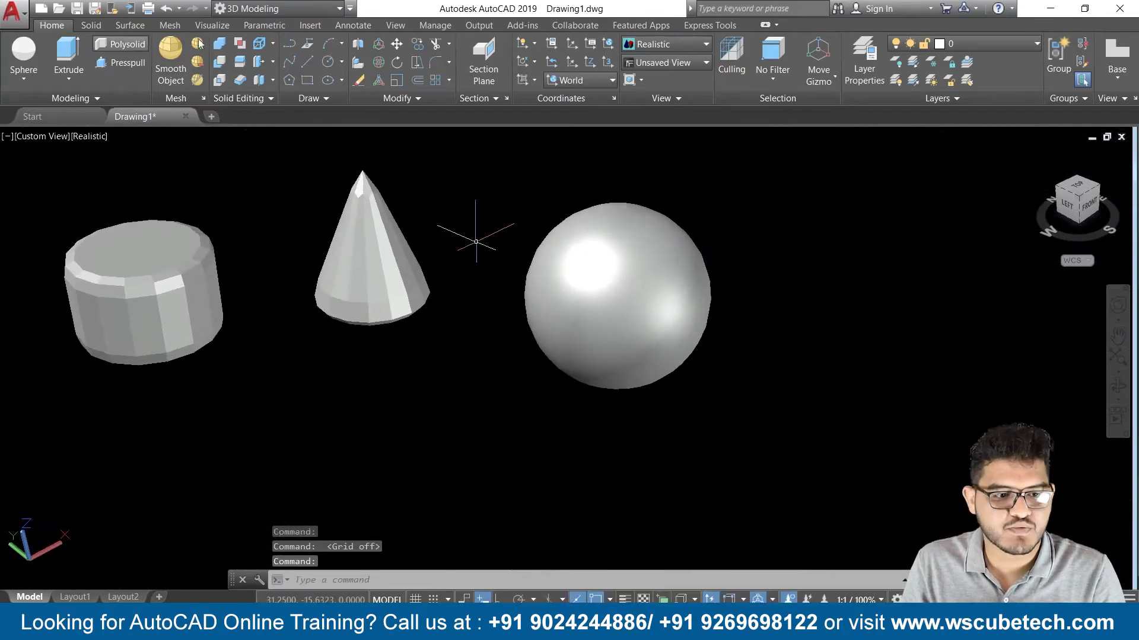
{"action": "left_click", "coordinate": [172, 58]}
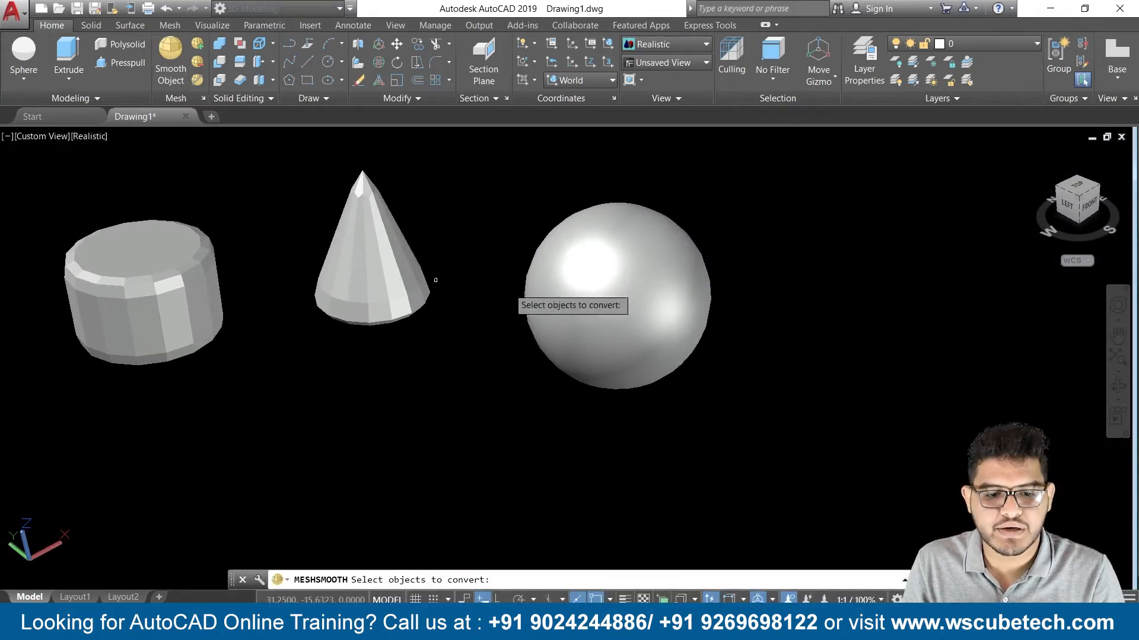
{"action": "left_click", "coordinate": [606, 268]}
{"action": "key", "text": "Return"}
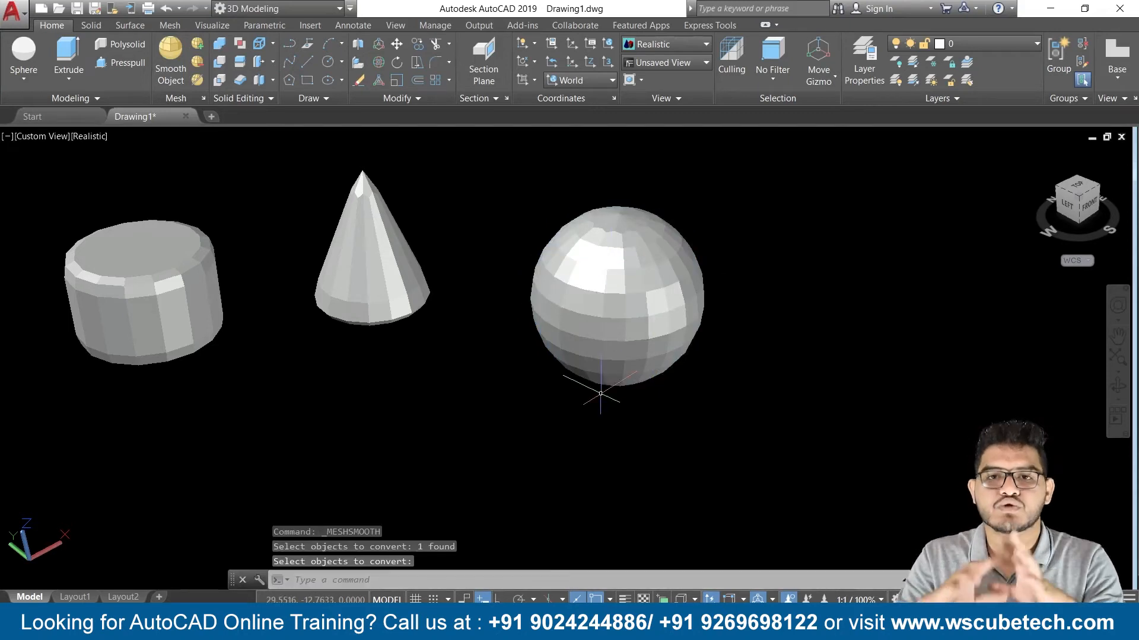
- Create a four-sided solid pyramid beside the smoothed sphere, about as tall as the sphere
{"action": "left_click", "coordinate": [24, 76]}
{"action": "left_click", "coordinate": [37, 224]}
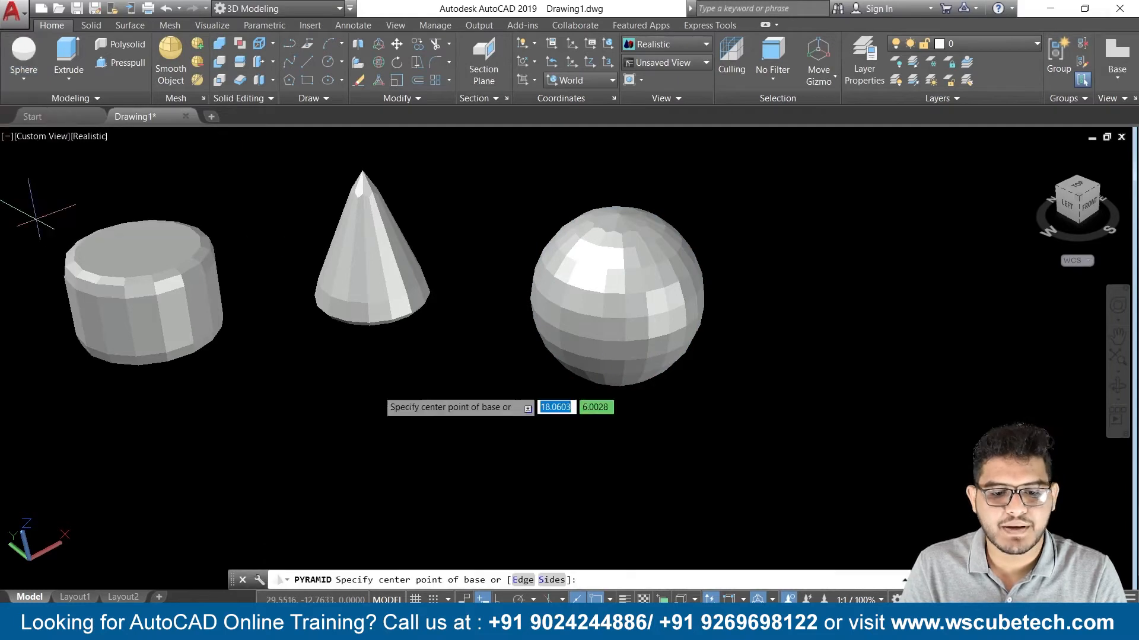
{"action": "left_click", "coordinate": [842, 368]}
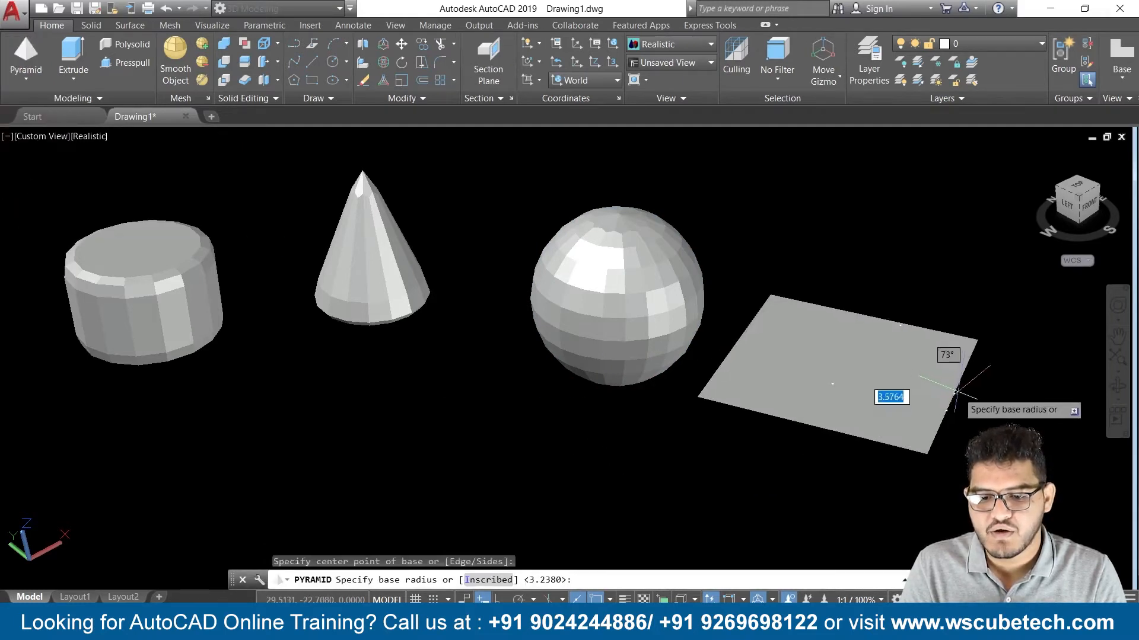
{"action": "left_click", "coordinate": [926, 392]}
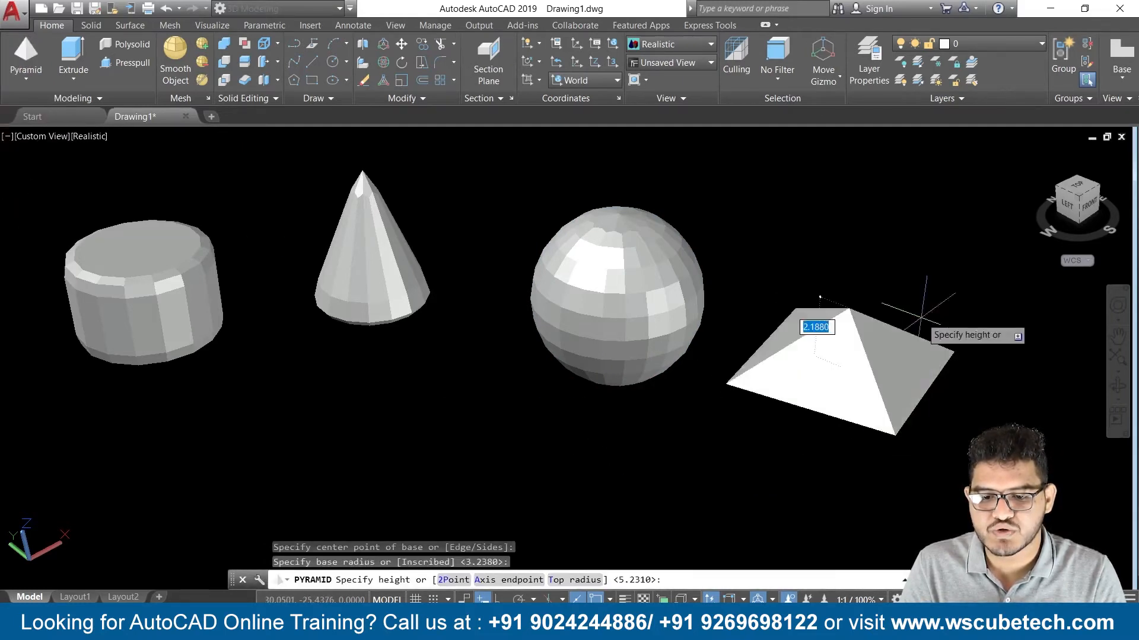
{"action": "left_click", "coordinate": [839, 222]}
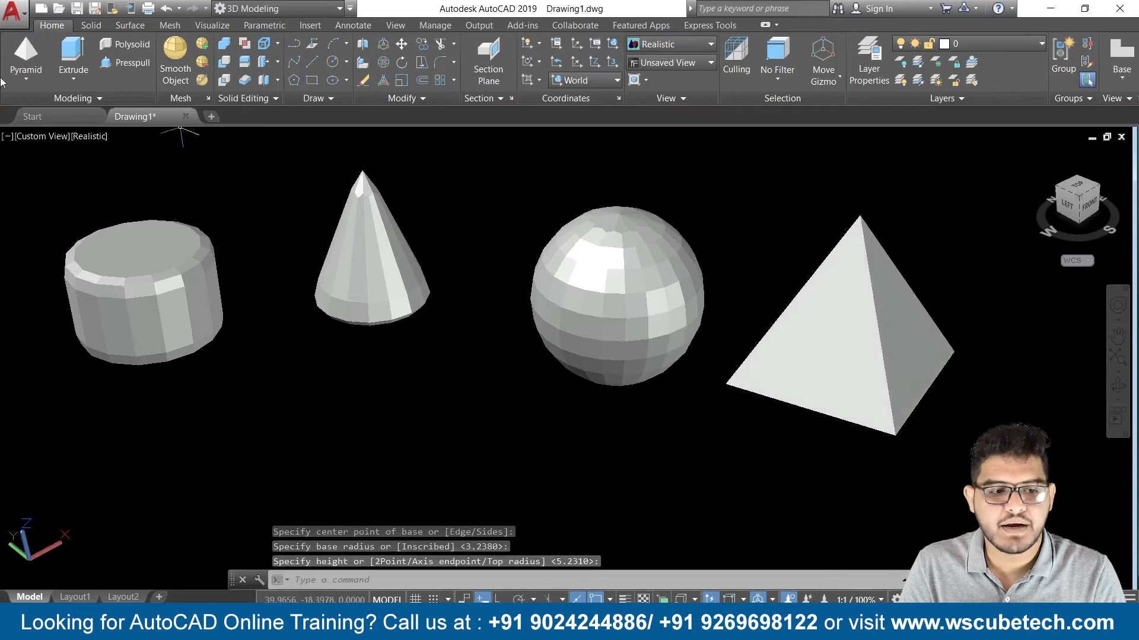
- Convert the pyramid into a smooth mesh with Smooth Object
{"action": "left_click", "coordinate": [175, 59]}
{"action": "left_click", "coordinate": [818, 323]}
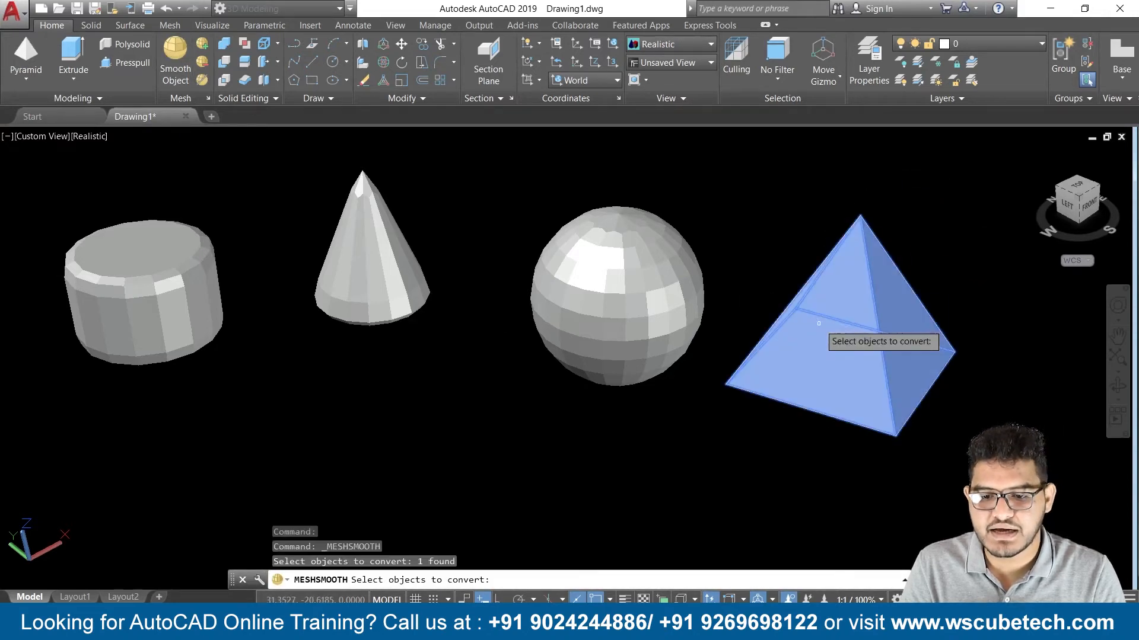
{"action": "key", "text": "Return"}
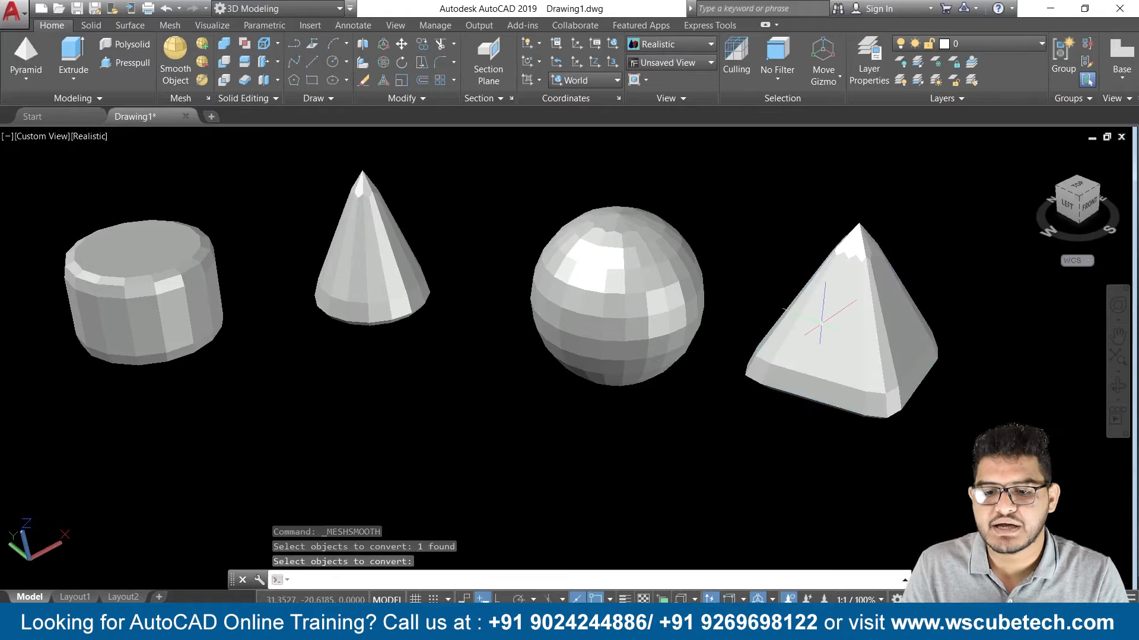
- Create a solid wedge about 7 units high in the empty space beside the smoothed pyramid
{"action": "scroll", "coordinate": [921, 411], "scroll_direction": "down", "scroll_amount": 3}
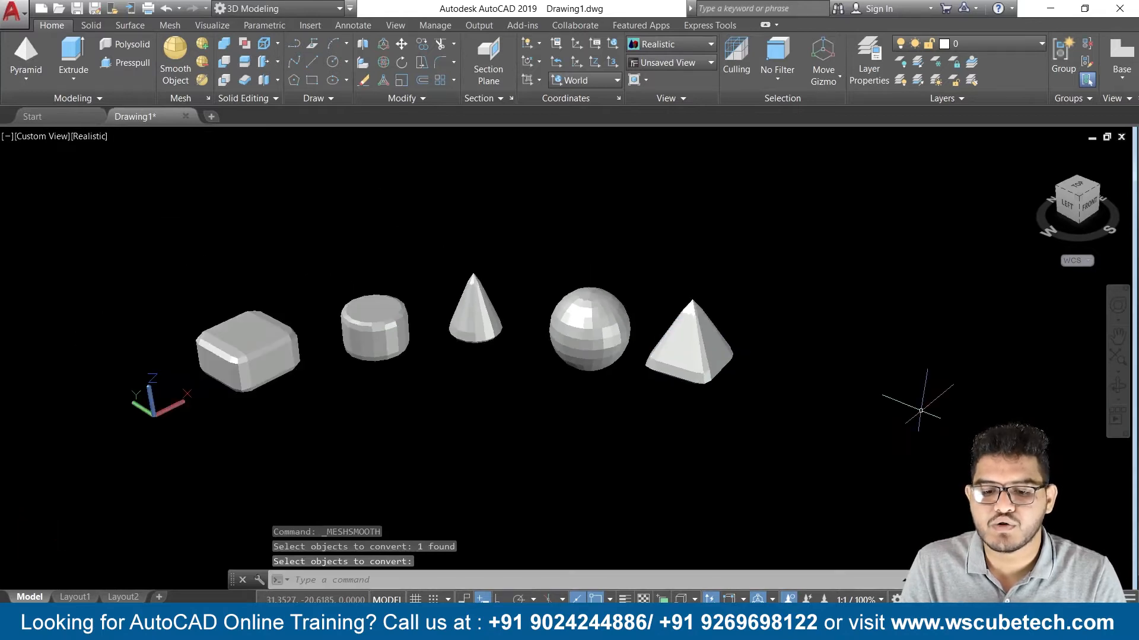
{"action": "middle_click_drag", "start_coordinate": [915, 403], "coordinate": [681, 363]}
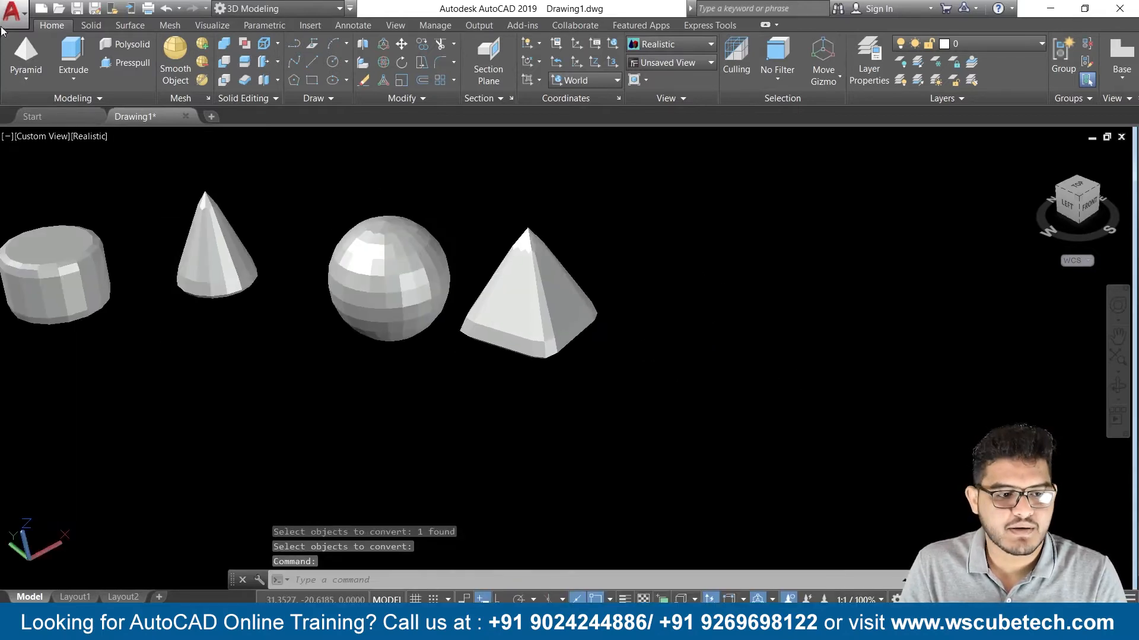
{"action": "left_click", "coordinate": [27, 75]}
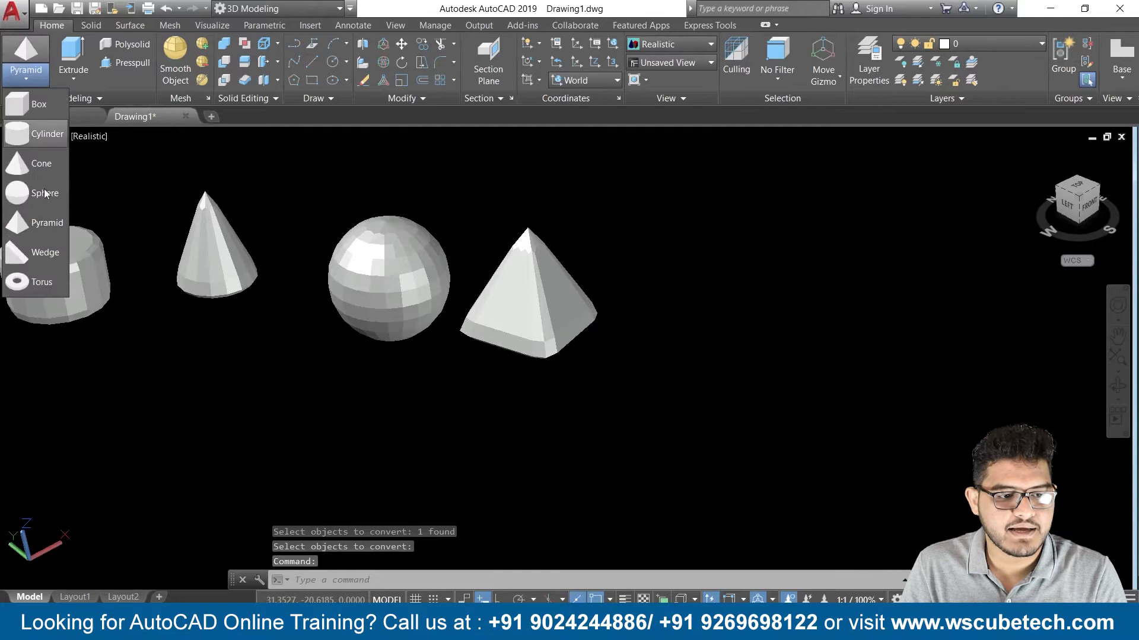
{"action": "left_click", "coordinate": [35, 245]}
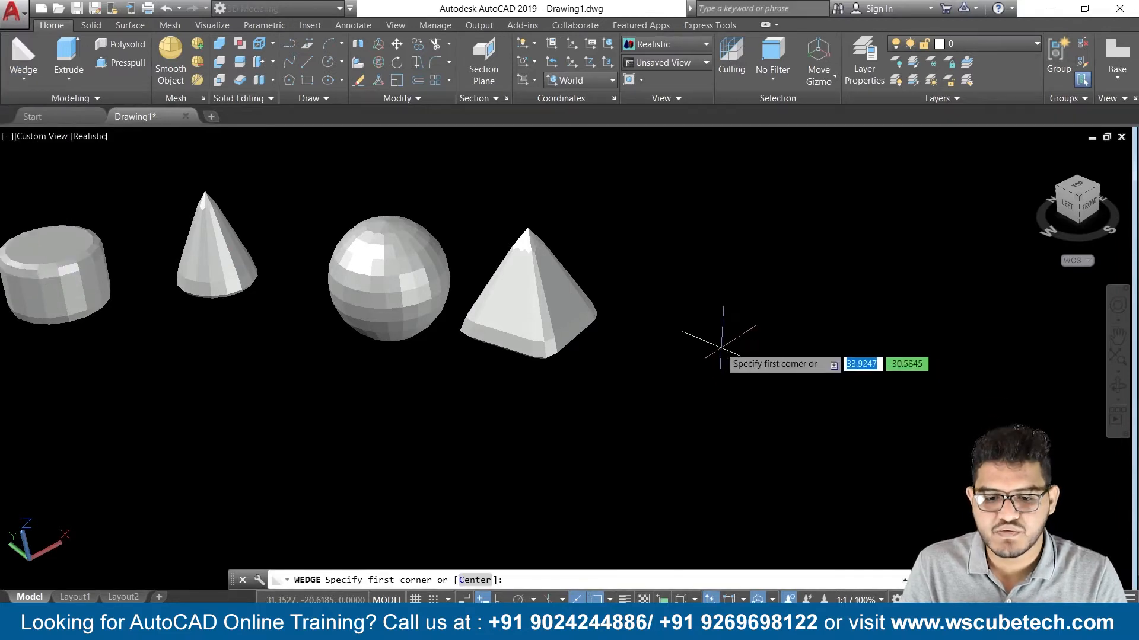
{"action": "left_click", "coordinate": [732, 327]}
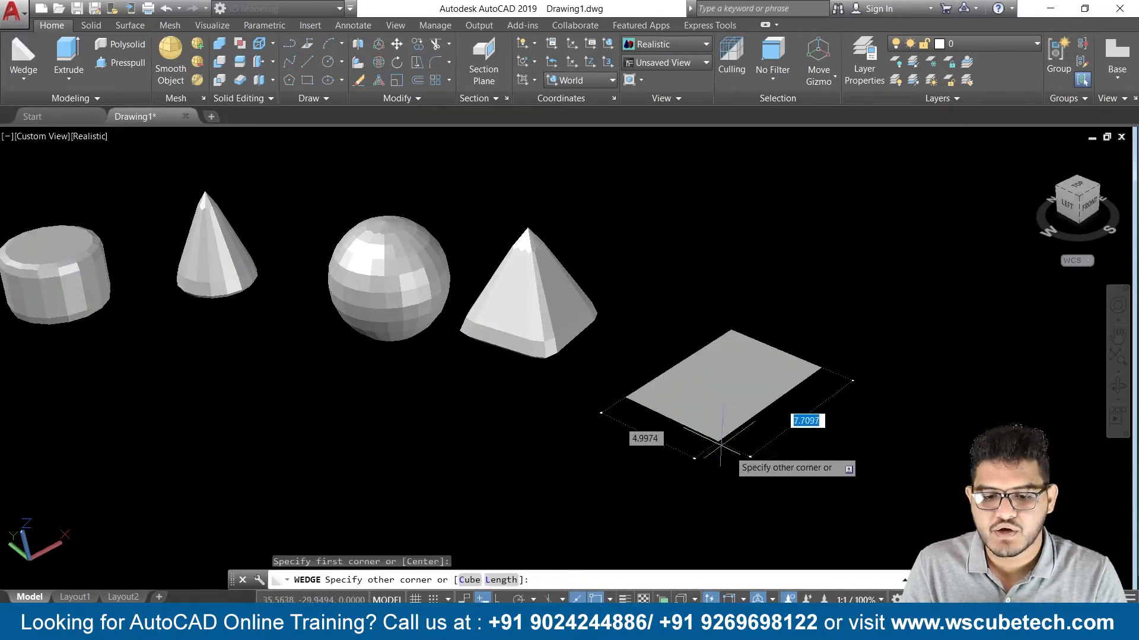
{"action": "left_click", "coordinate": [709, 445]}
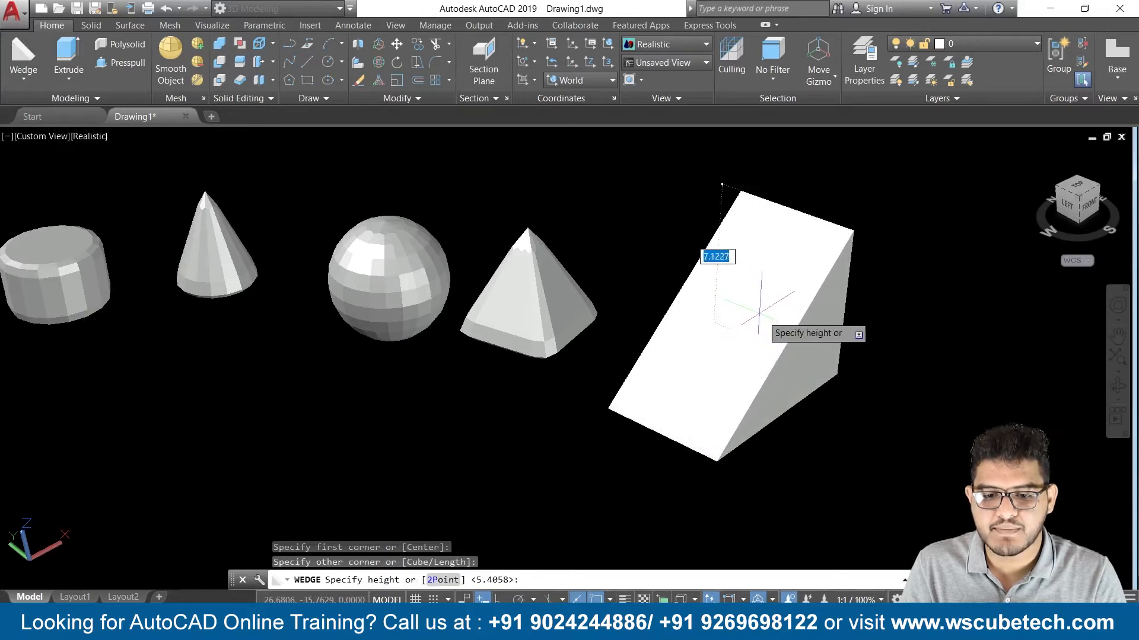
{"action": "left_click", "coordinate": [756, 305]}
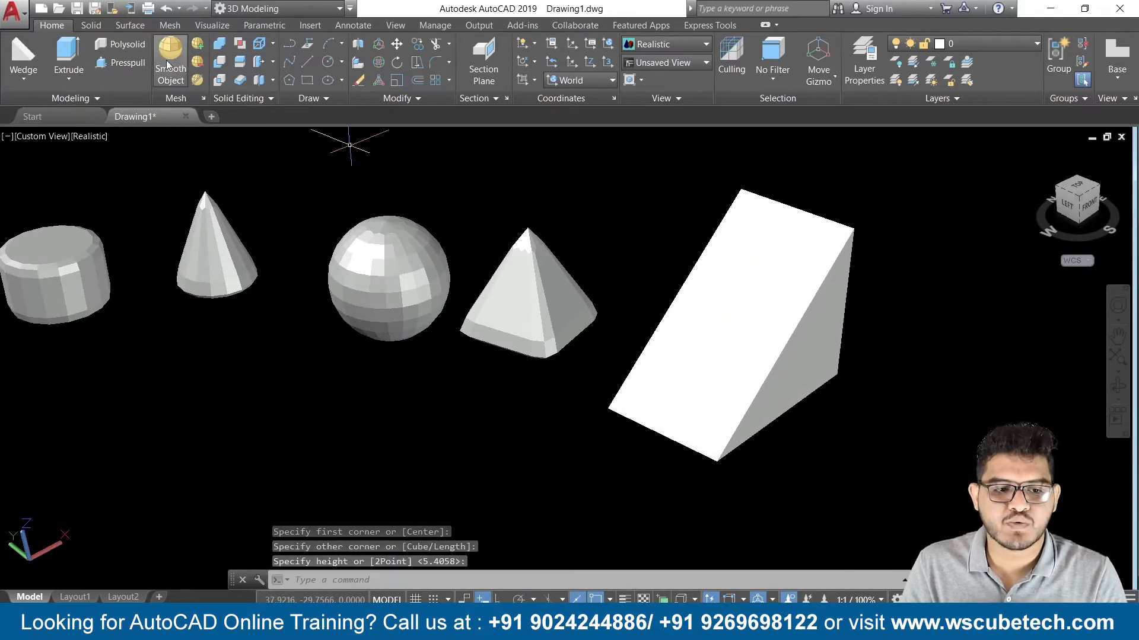
- Convert the wedge into a smooth mesh with Smooth Object
{"action": "left_click", "coordinate": [171, 57]}
{"action": "left_click", "coordinate": [750, 293]}
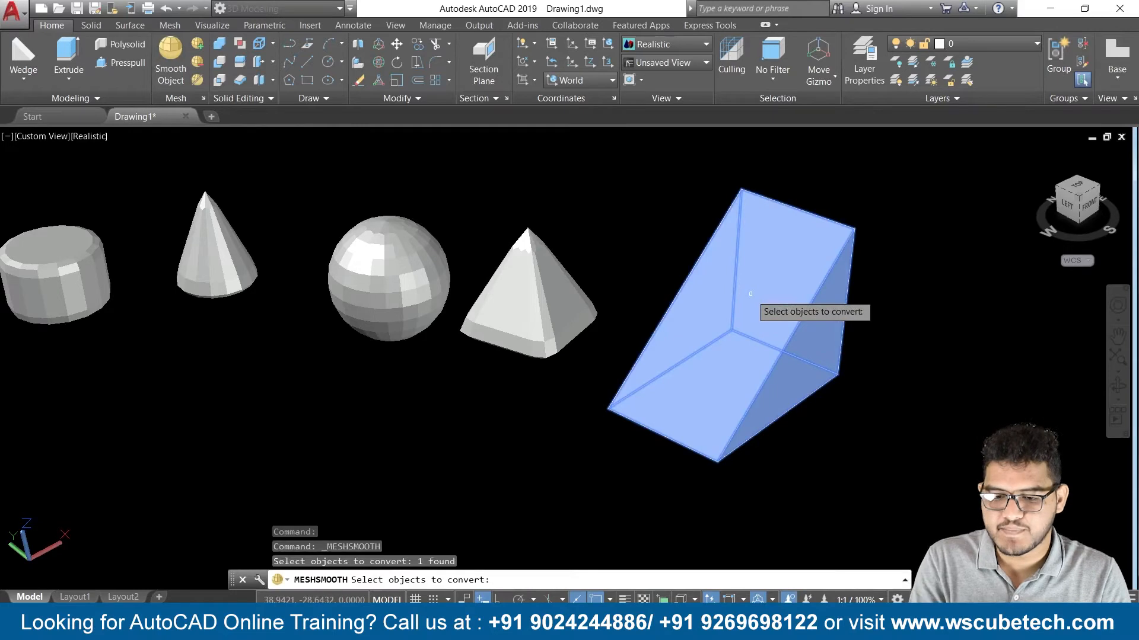
{"action": "key", "text": "Return"}
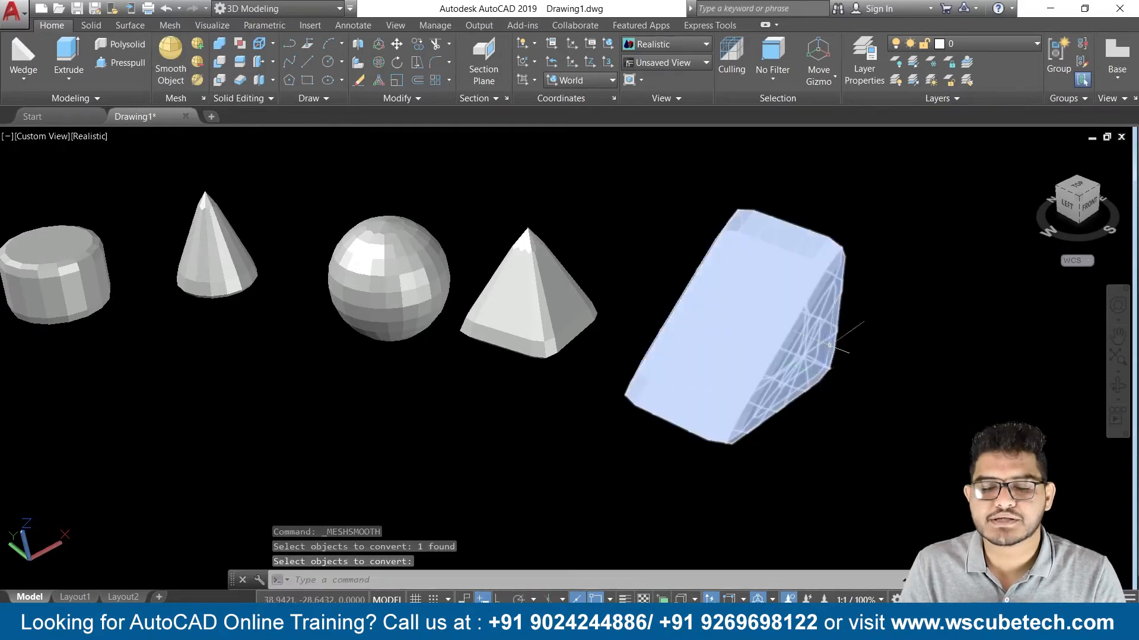
- Create a solid torus with a thin tube and an open centre in front of the smoothed wedge
{"action": "scroll", "coordinate": [847, 351], "scroll_direction": "down", "scroll_amount": 3}
{"action": "middle_click_drag", "start_coordinate": [847, 351], "coordinate": [868, 267]}
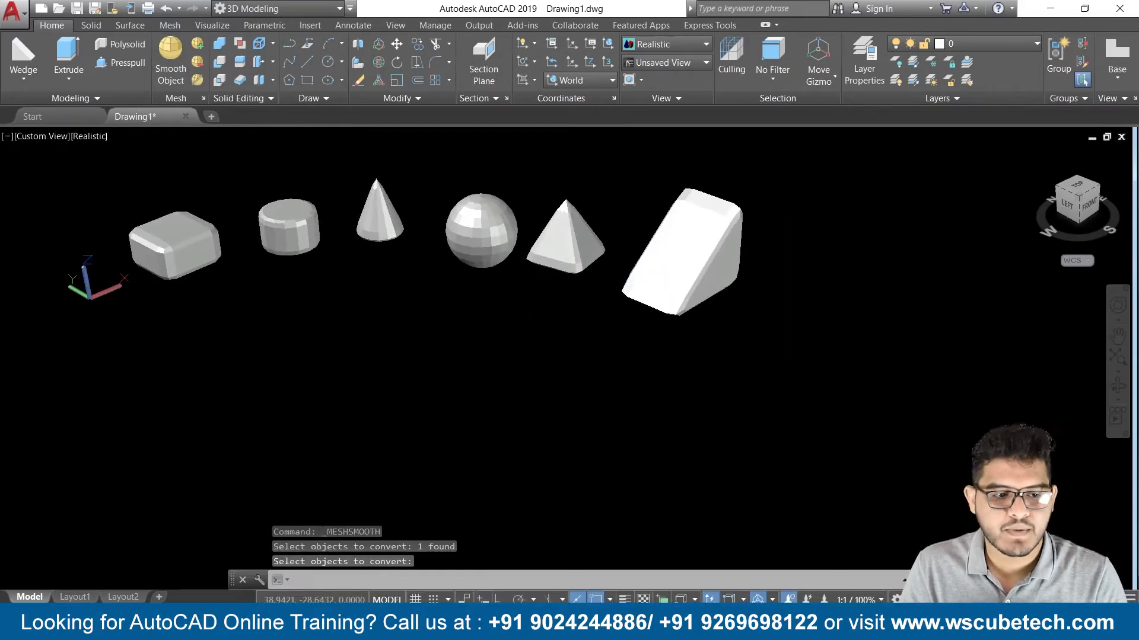
{"action": "left_click", "coordinate": [23, 74]}
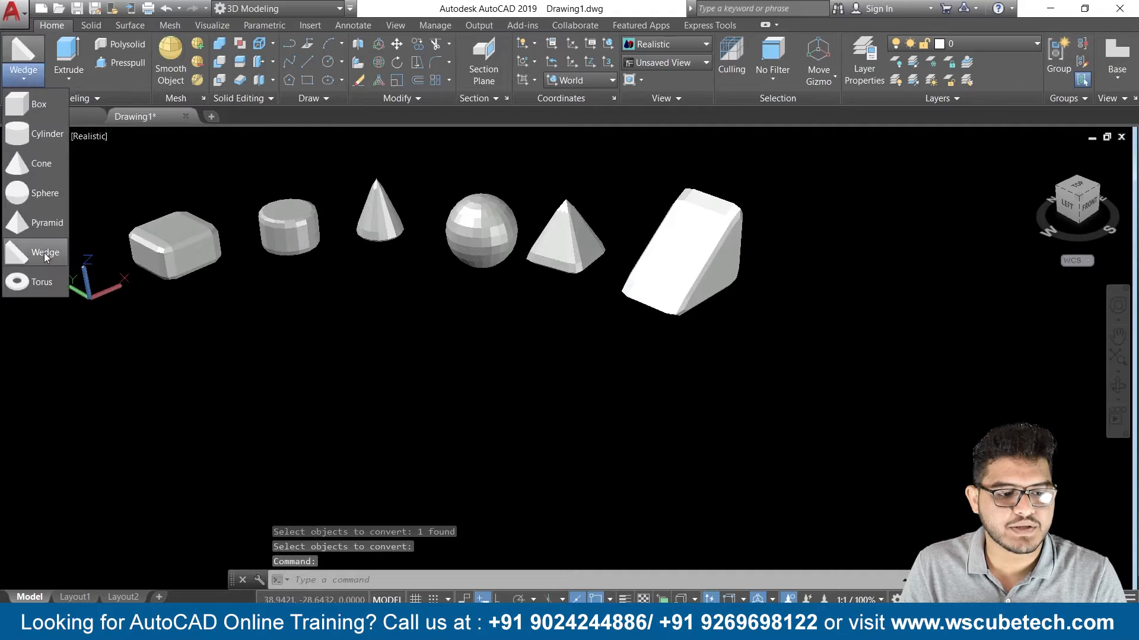
{"action": "left_click", "coordinate": [42, 282]}
{"action": "left_click", "coordinate": [776, 384]}
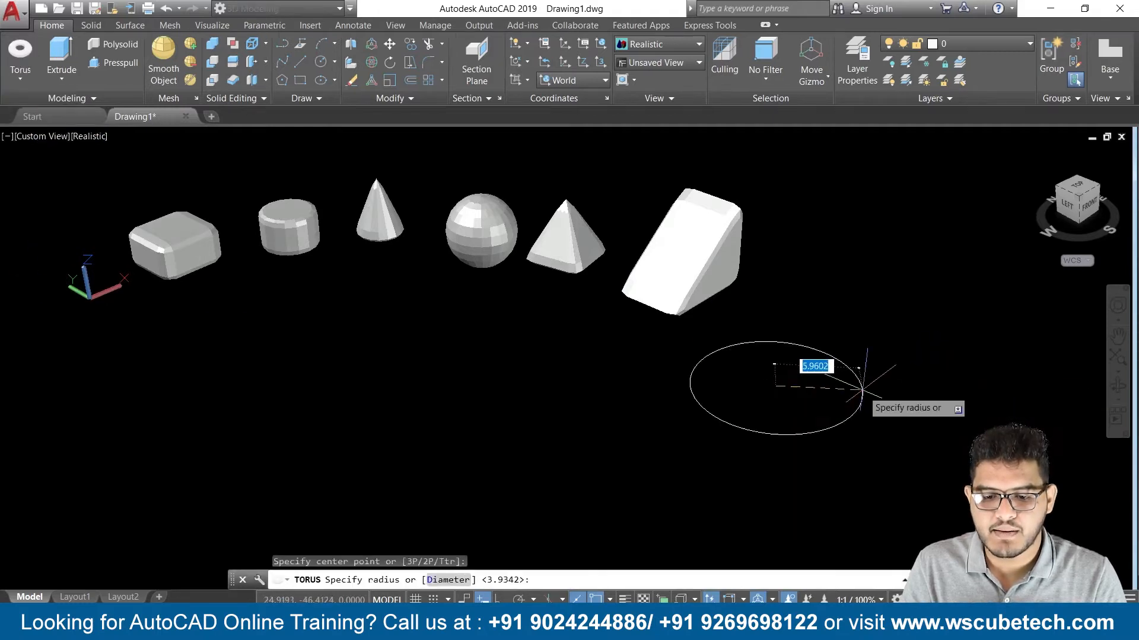
{"action": "left_click", "coordinate": [850, 384]}
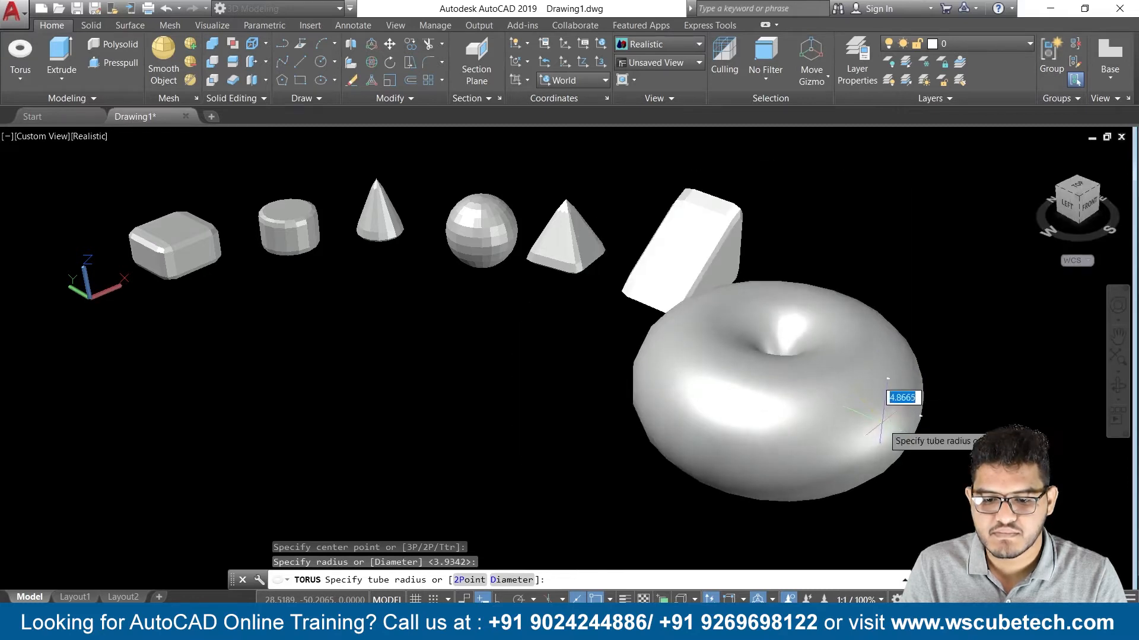
{"action": "left_click", "coordinate": [832, 389]}
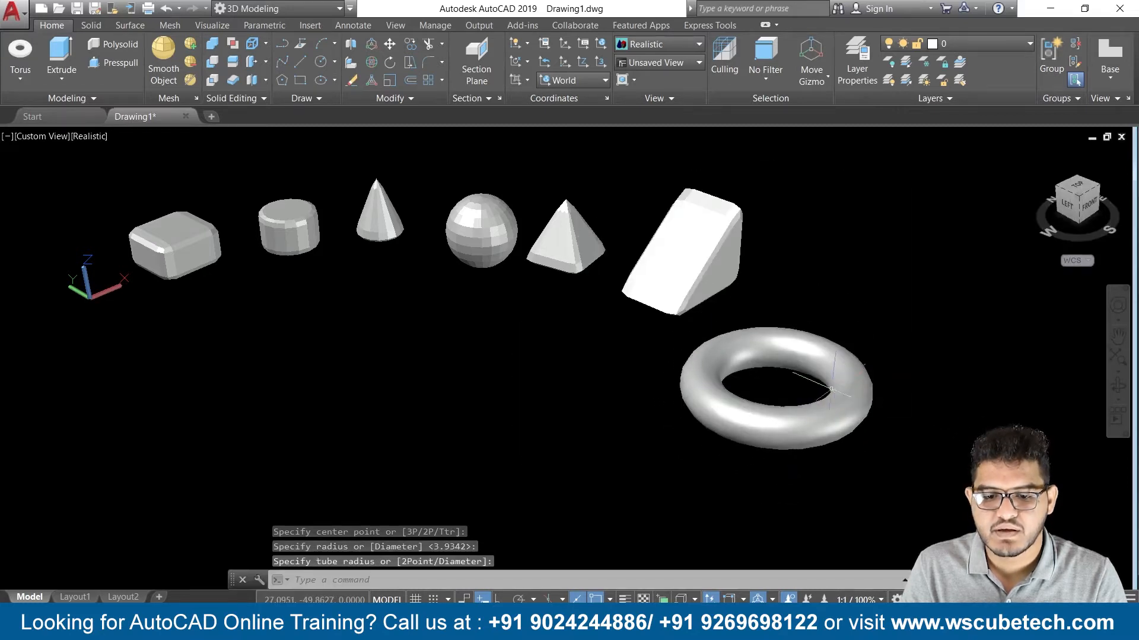
- Convert the torus into a smooth mesh with Smooth Object
{"action": "left_click", "coordinate": [168, 59]}
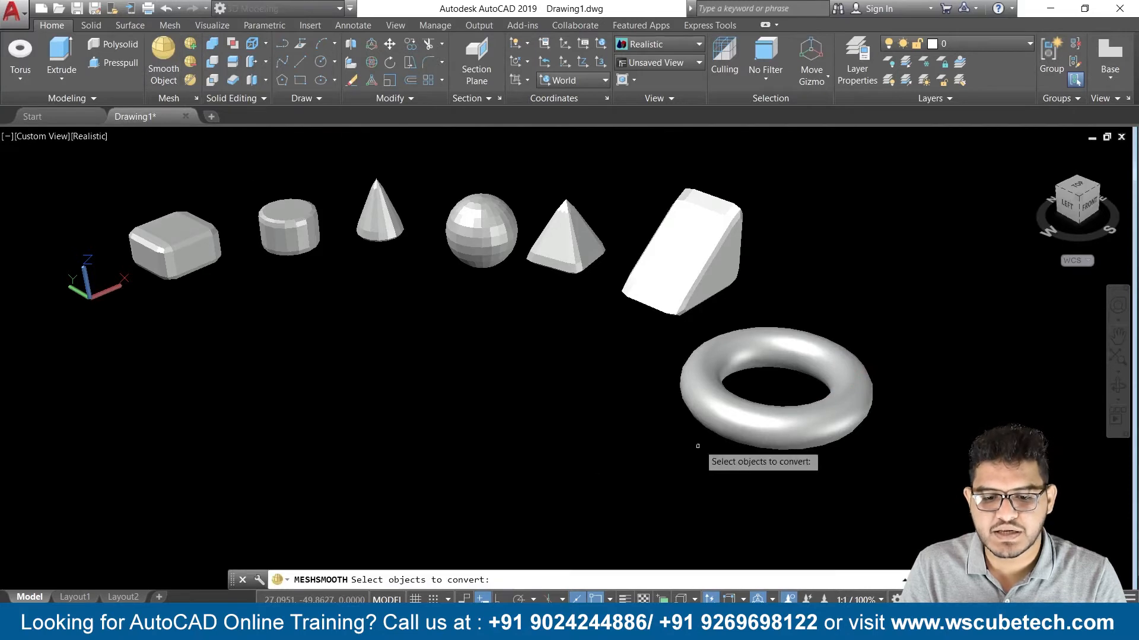
{"action": "left_click", "coordinate": [704, 406]}
{"action": "key", "text": "Return"}
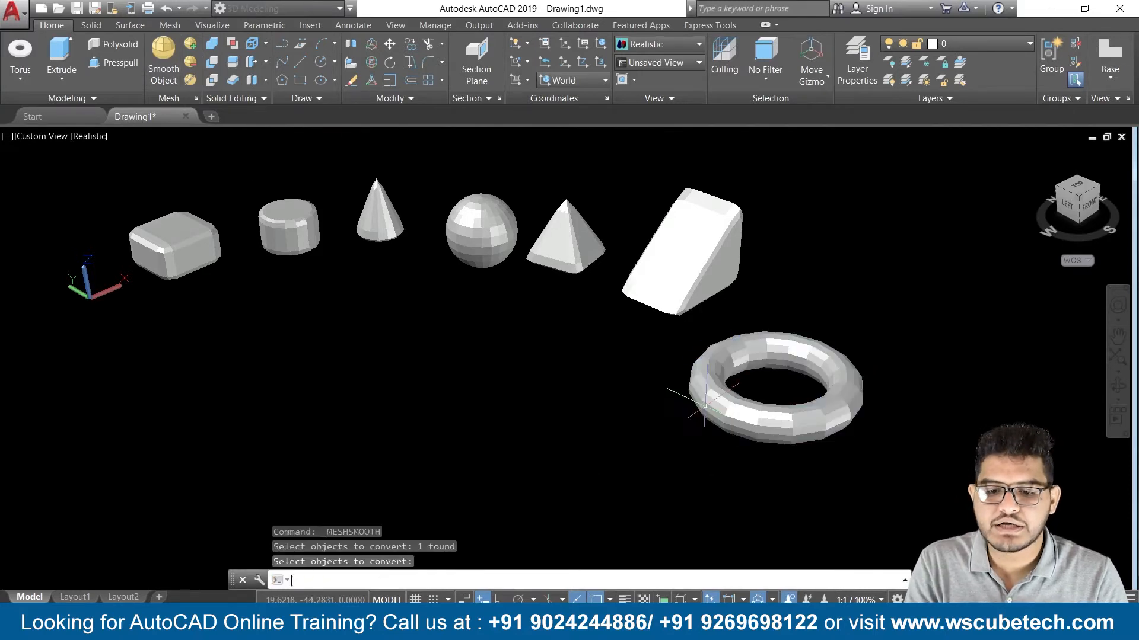
- Increase the smoothness of the box mesh by one level with Smooth More
{"action": "scroll", "coordinate": [705, 406], "scroll_direction": "up", "scroll_amount": 3}
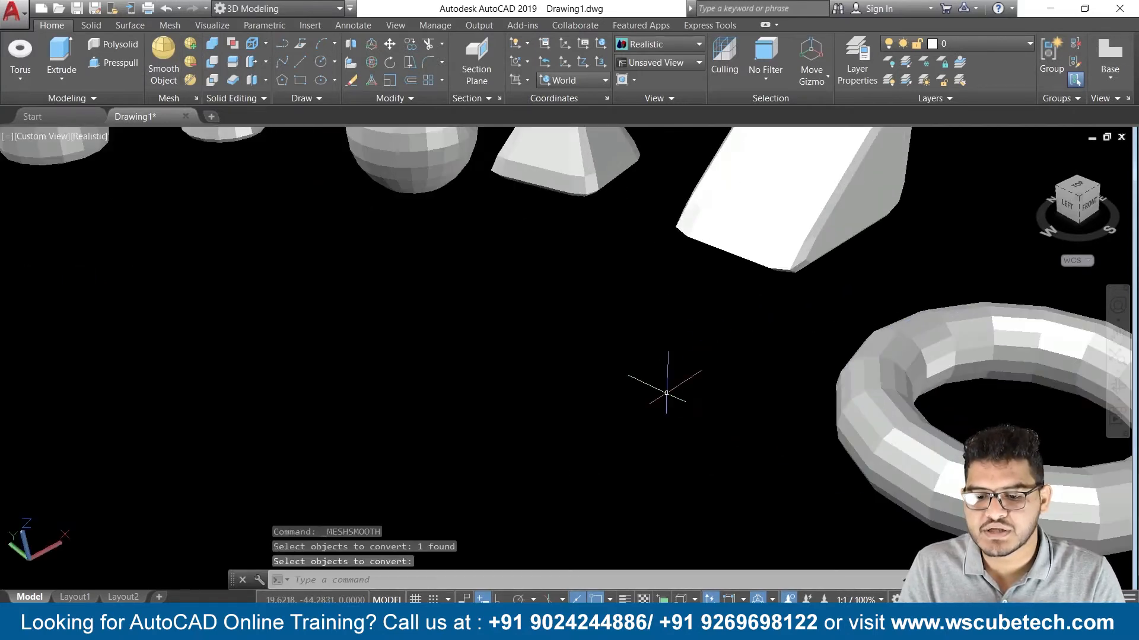
{"action": "scroll", "coordinate": [666, 390], "scroll_direction": "down", "scroll_amount": 4}
{"action": "scroll", "coordinate": [493, 366], "scroll_direction": "up", "scroll_amount": 4}
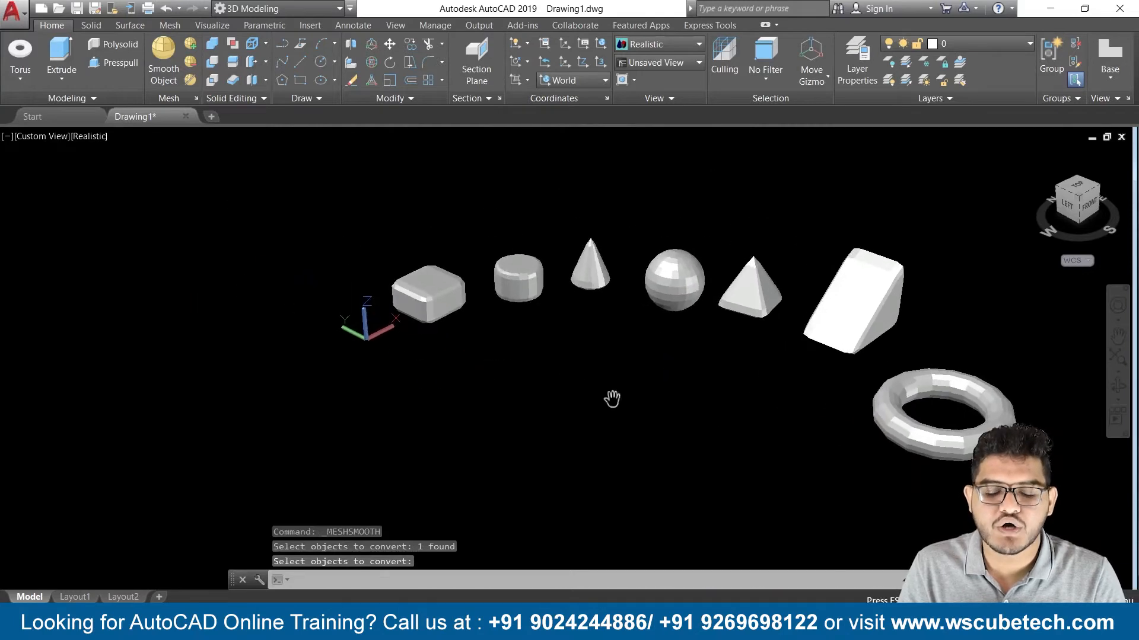
{"action": "scroll", "coordinate": [487, 385], "scroll_direction": "down", "scroll_amount": 3}
{"action": "scroll", "coordinate": [489, 407], "scroll_direction": "up", "scroll_amount": 4}
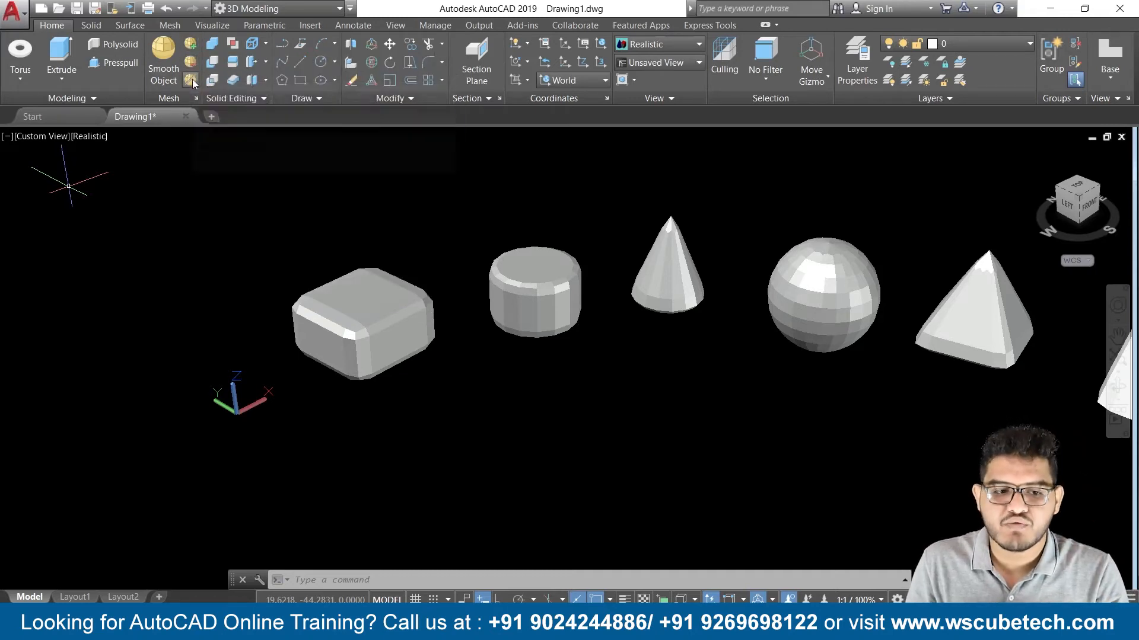
{"action": "left_click", "coordinate": [190, 44]}
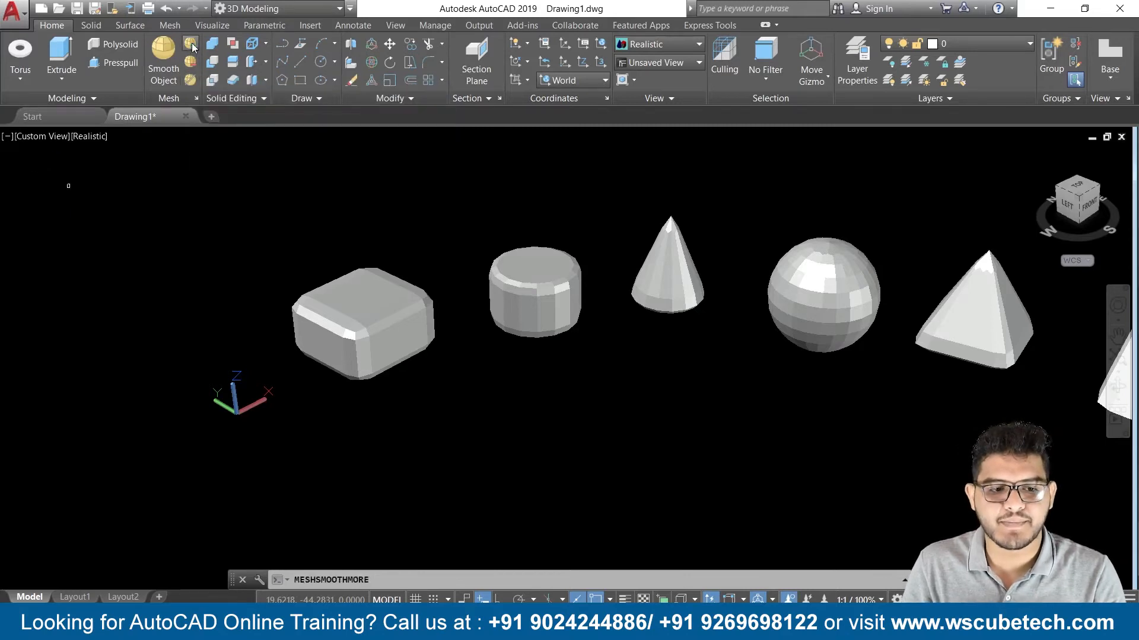
{"action": "left_click", "coordinate": [384, 312]}
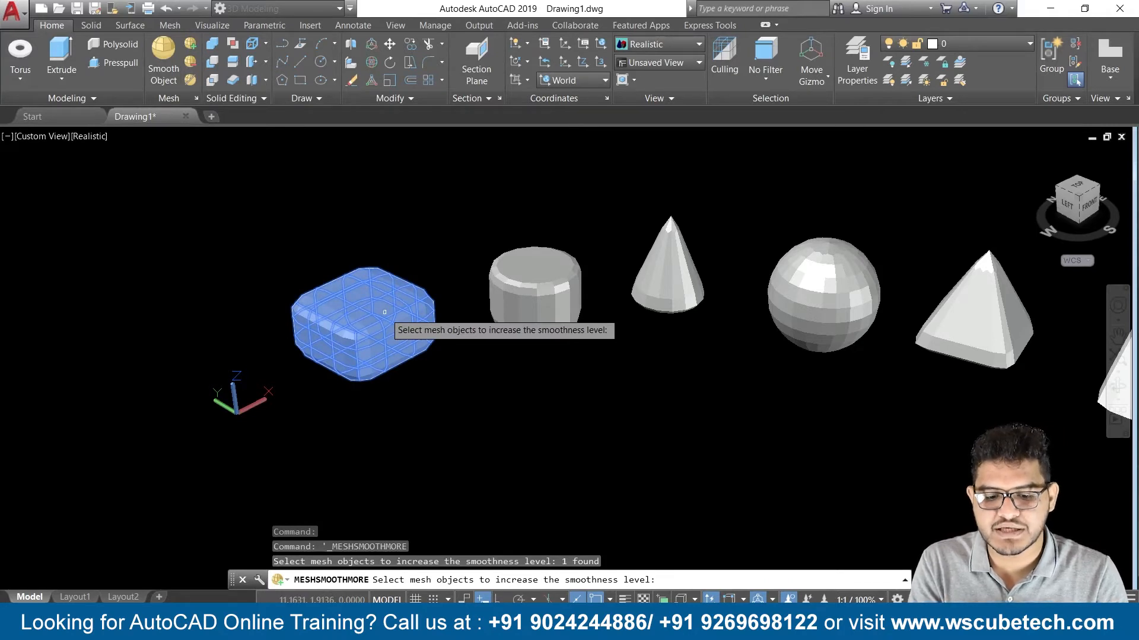
{"action": "key", "text": "Return"}
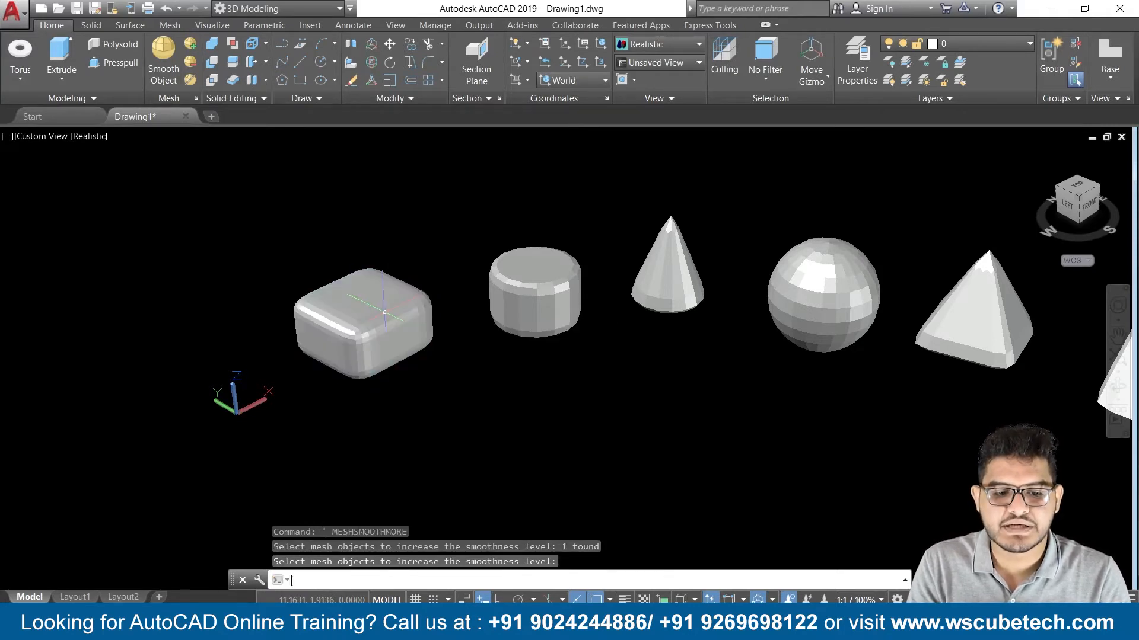
- Apply Smooth More to the box mesh two more times to round its edges further
{"action": "left_click", "coordinate": [384, 312]}
{"action": "left_click", "coordinate": [191, 44]}
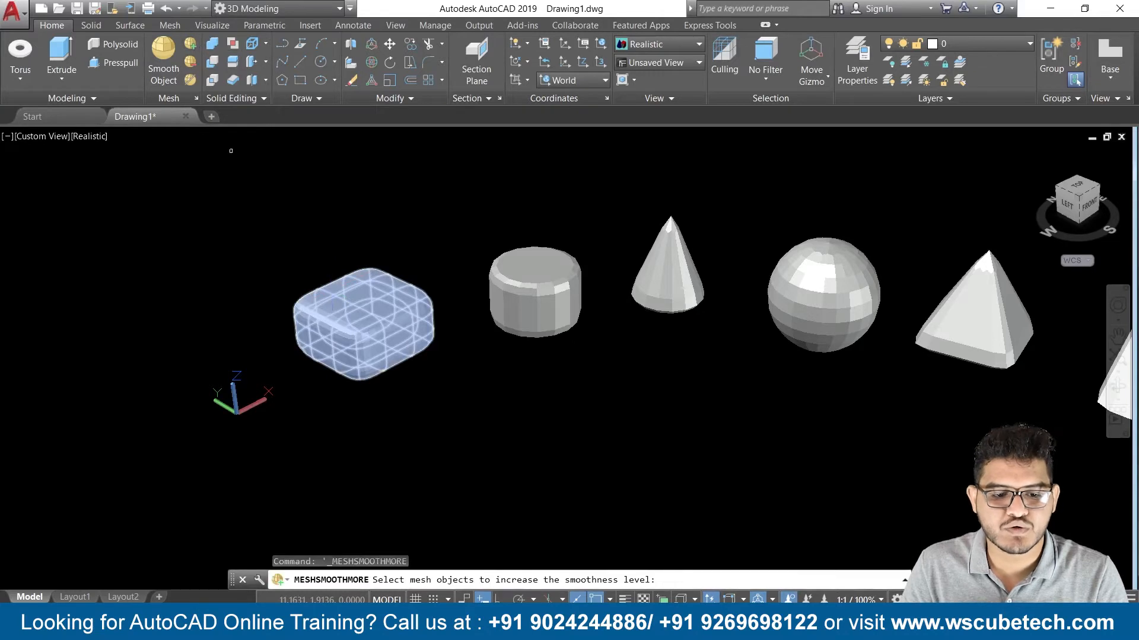
{"action": "key", "text": "Return"}
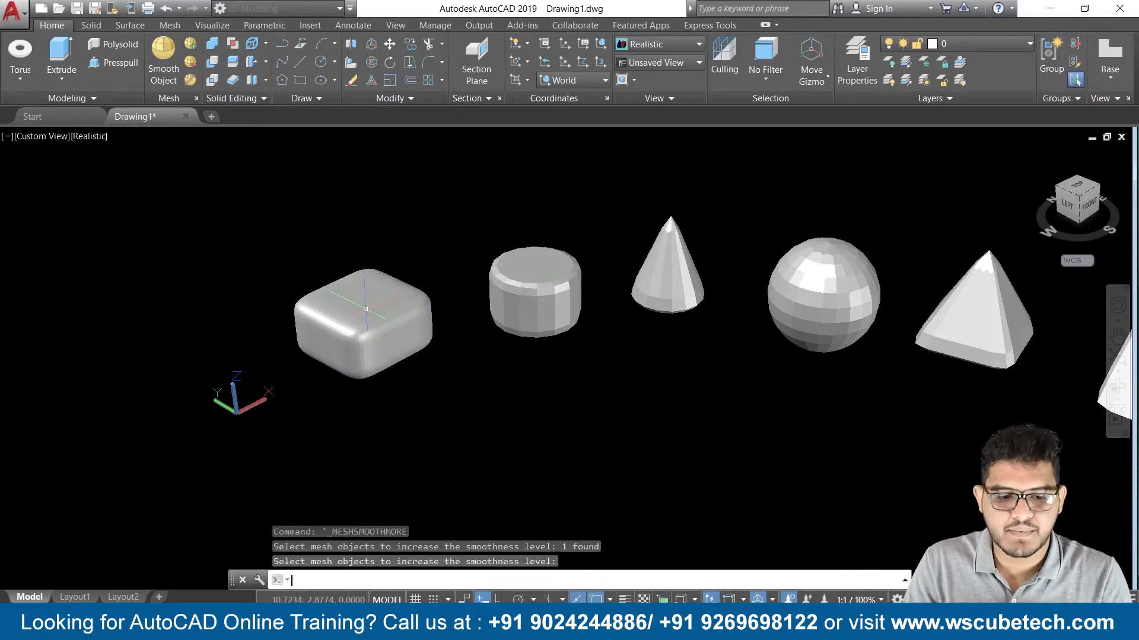
{"action": "left_click", "coordinate": [189, 45]}
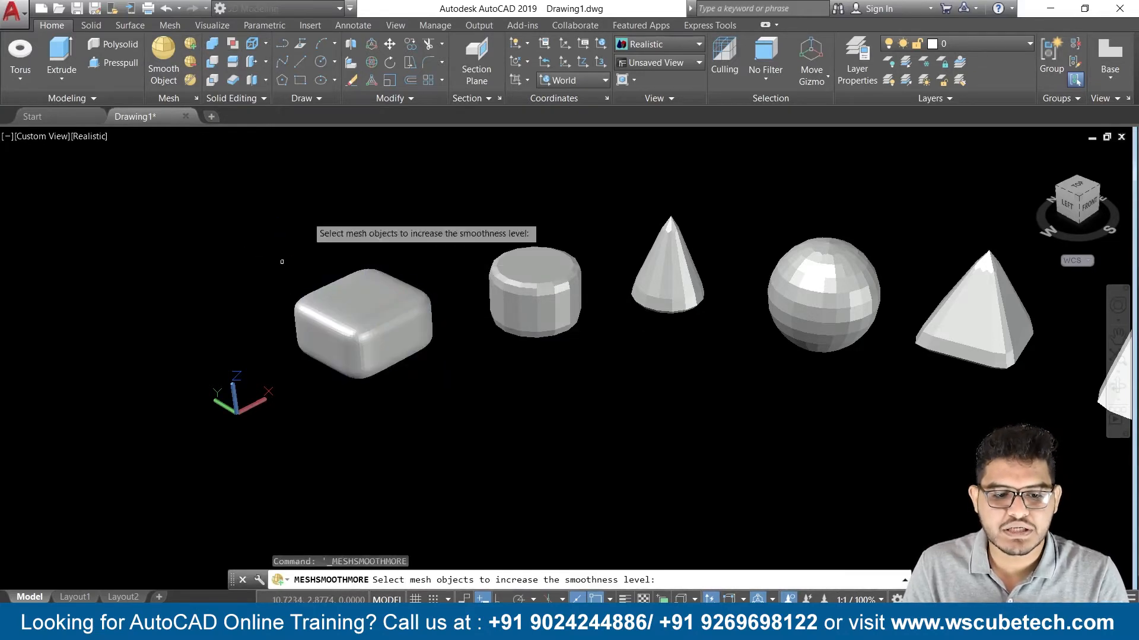
{"action": "key", "text": "Return"}
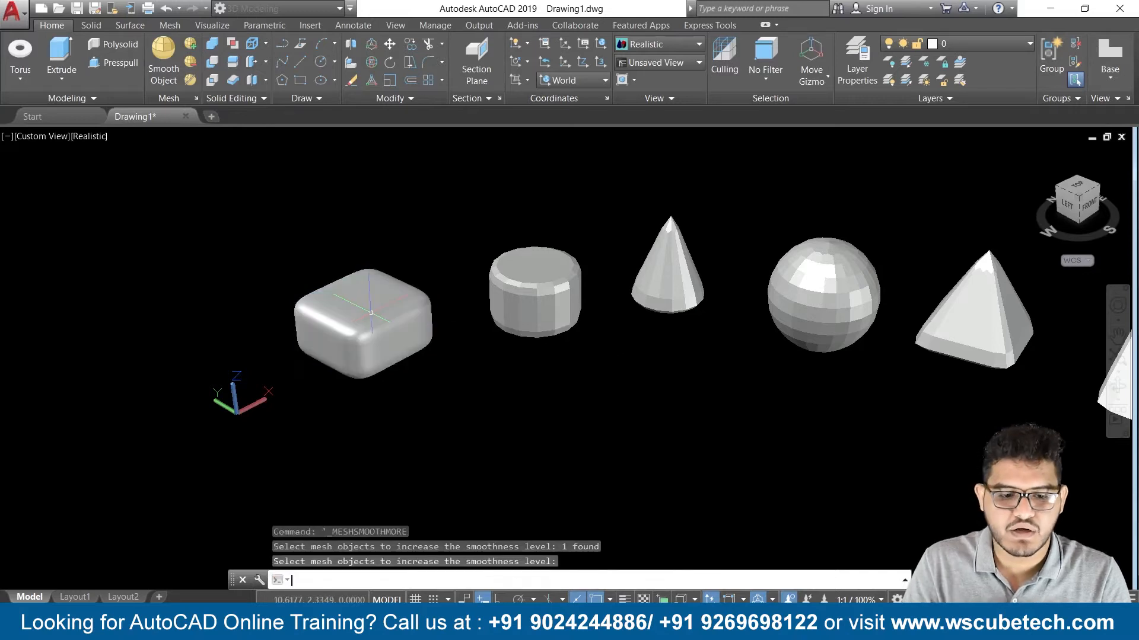
- Try to increase the box mesh's smoothness once more with Smooth More and dismiss the resulting message
{"action": "scroll", "coordinate": [371, 313], "scroll_direction": "up", "scroll_amount": 4}
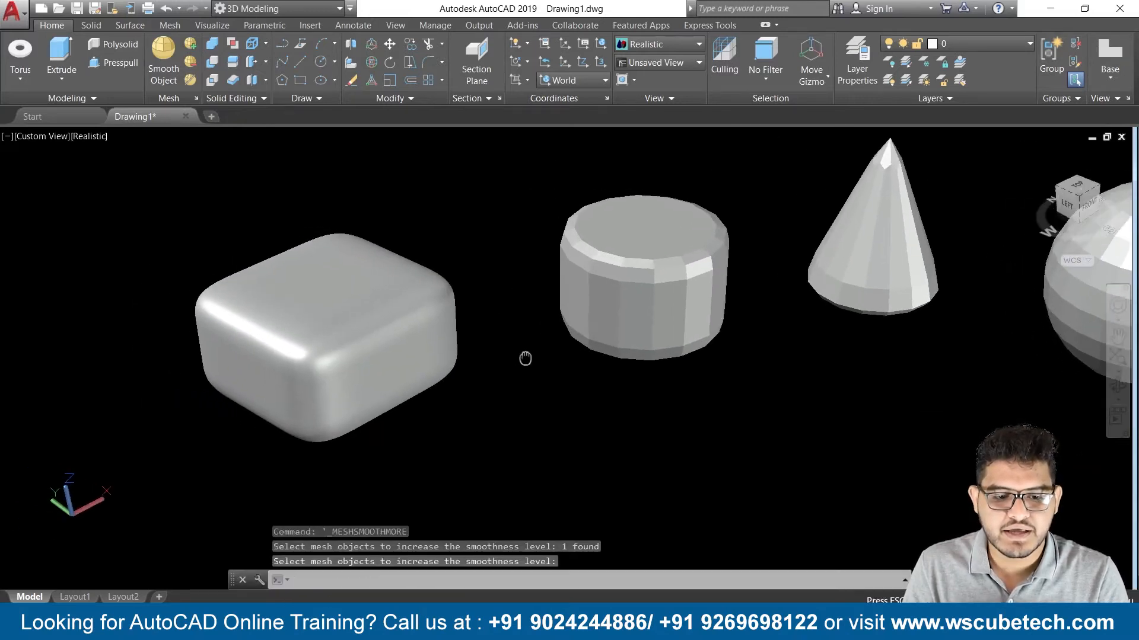
{"action": "scroll", "coordinate": [508, 330], "scroll_direction": "up", "scroll_amount": 2}
{"action": "middle_click_drag", "start_coordinate": [516, 332], "coordinate": [618, 336]}
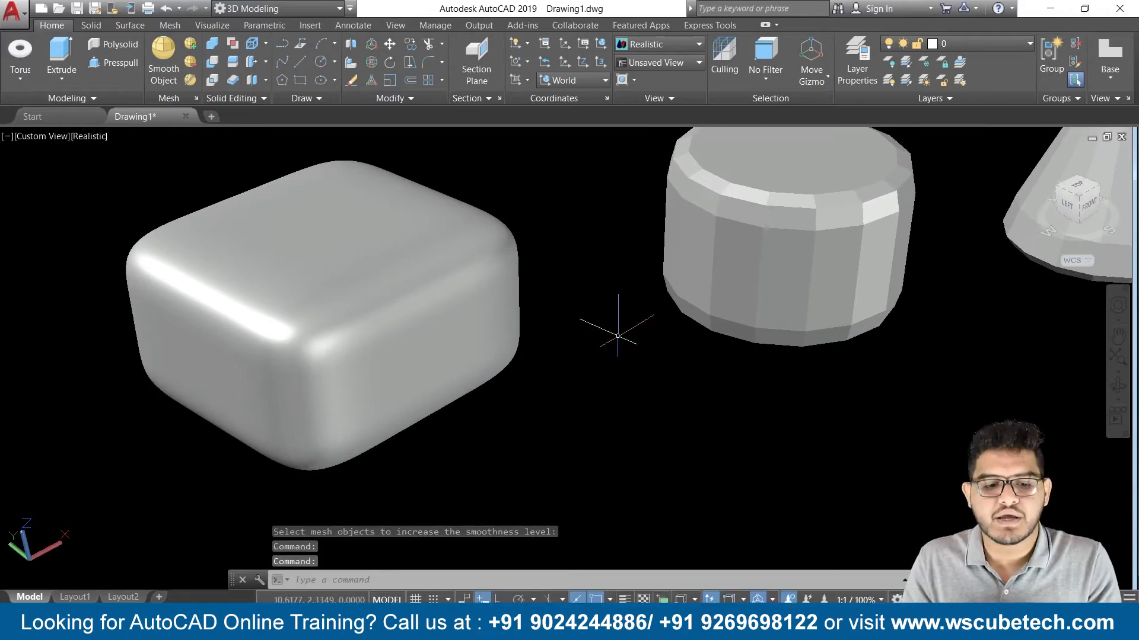
{"action": "left_click", "coordinate": [400, 284]}
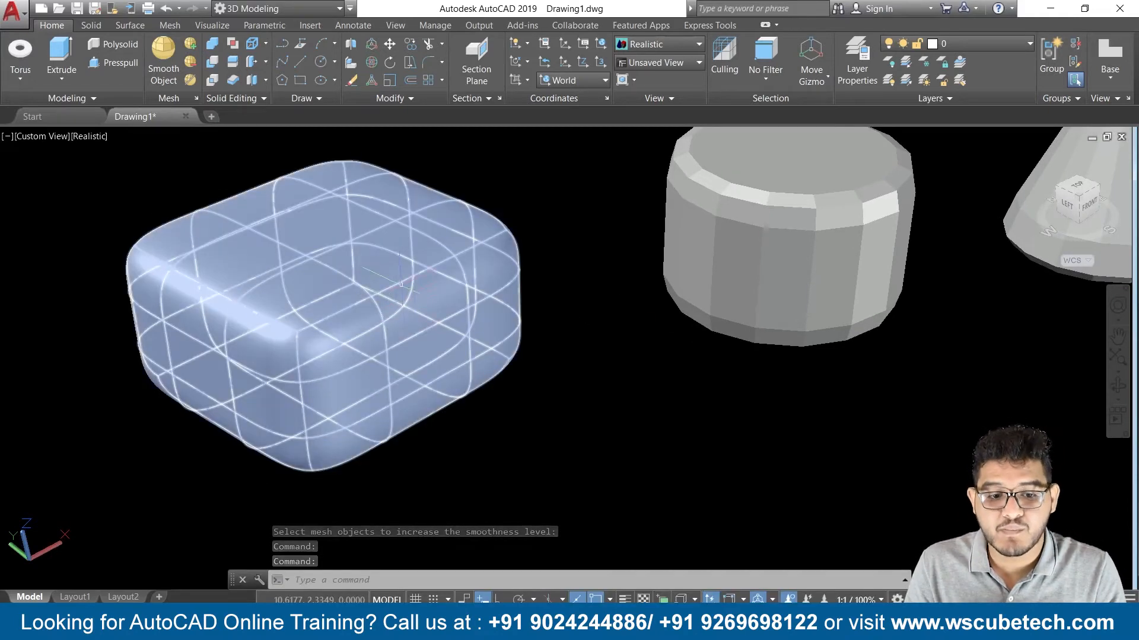
{"action": "key", "text": "Return"}
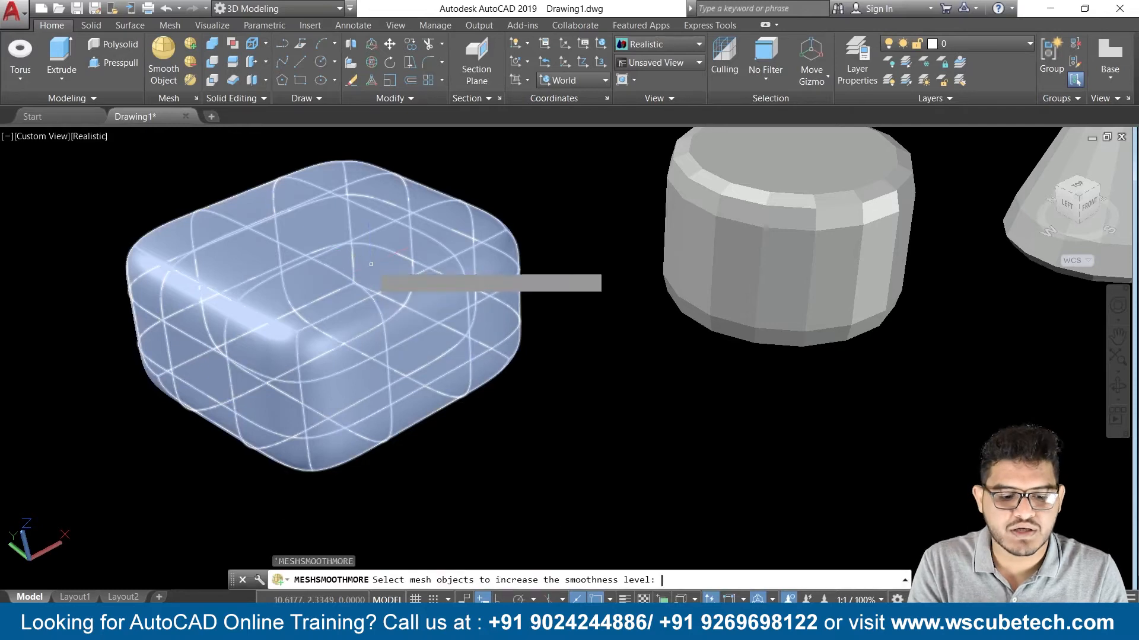
{"action": "left_click", "coordinate": [341, 253]}
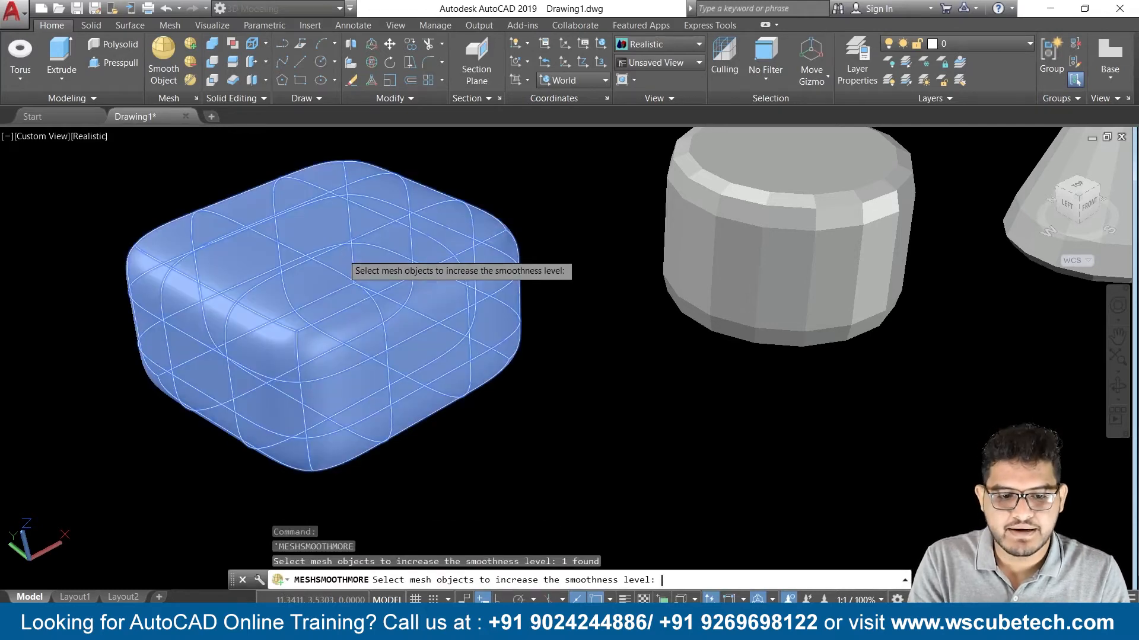
{"action": "key", "text": "Return"}
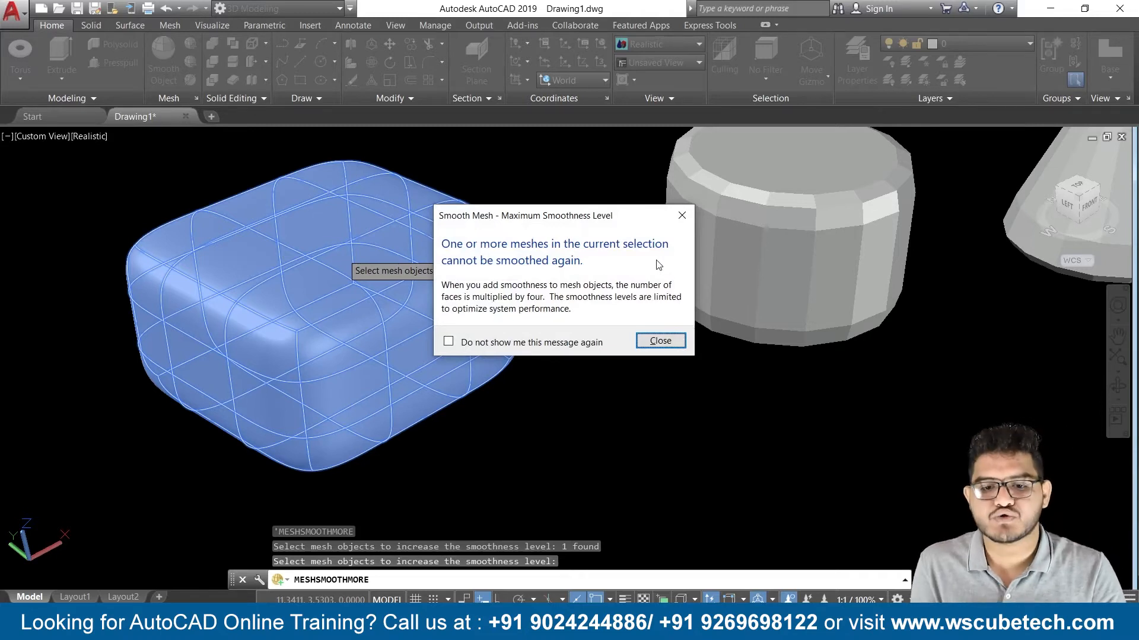
{"action": "left_click", "coordinate": [660, 340]}
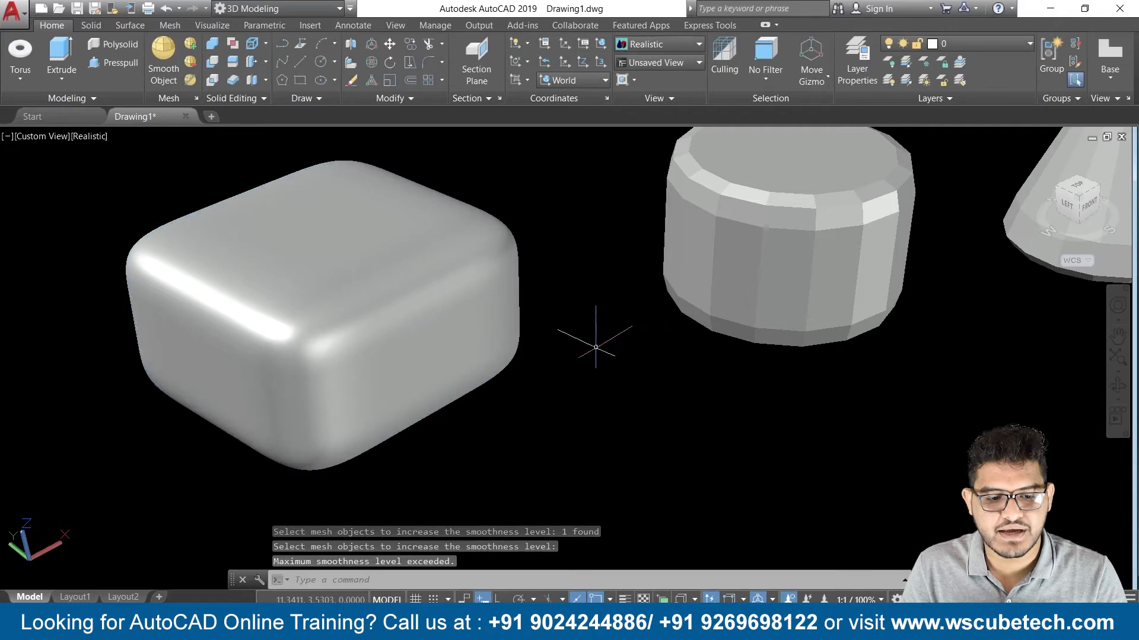
- Increase the smoothness of the cylinder mesh by one level with Smooth More
{"action": "middle_click_drag", "start_coordinate": [441, 470], "coordinate": [549, 452], "text": "shift"}
{"action": "left_click", "coordinate": [529, 306]}
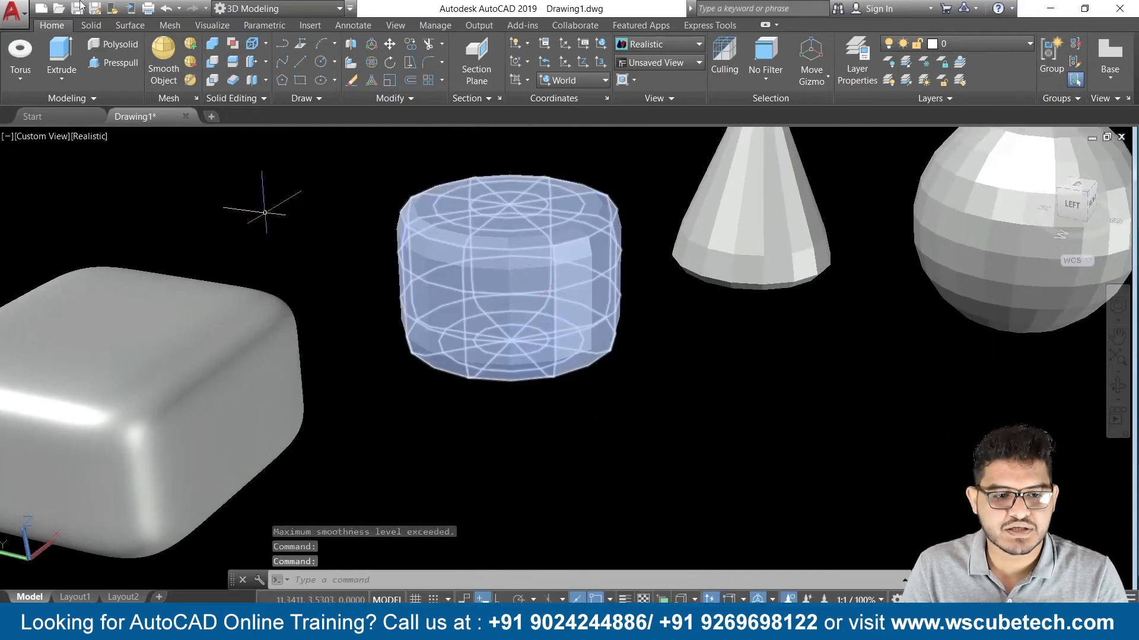
{"action": "key", "text": "Escape"}
{"action": "left_click", "coordinate": [190, 43]}
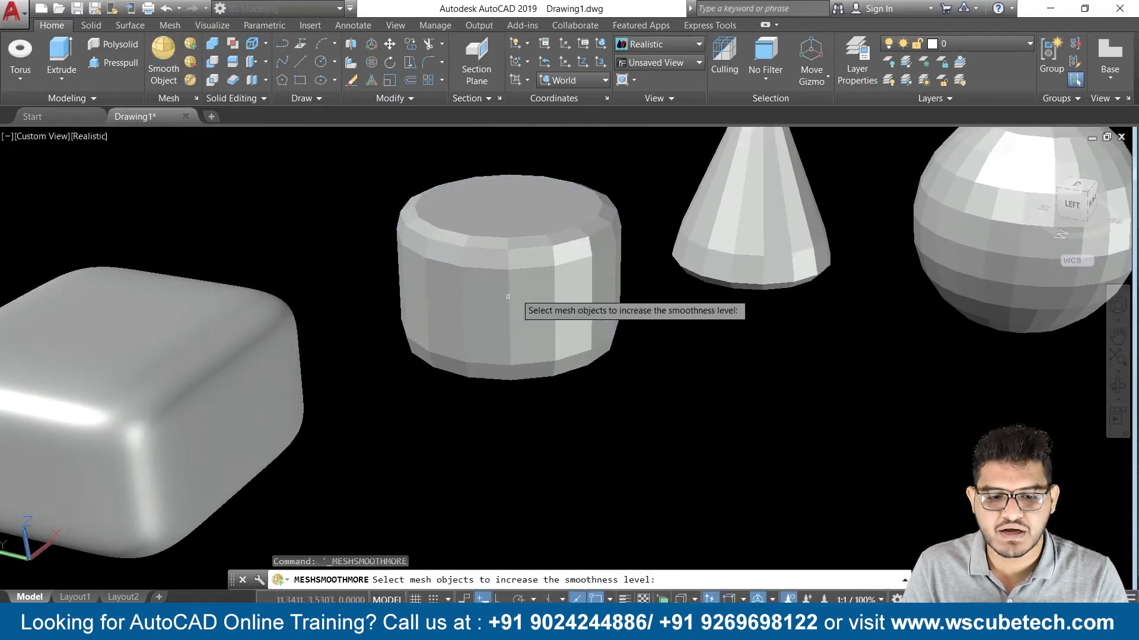
{"action": "left_click", "coordinate": [528, 284]}
{"action": "key", "text": "Return"}
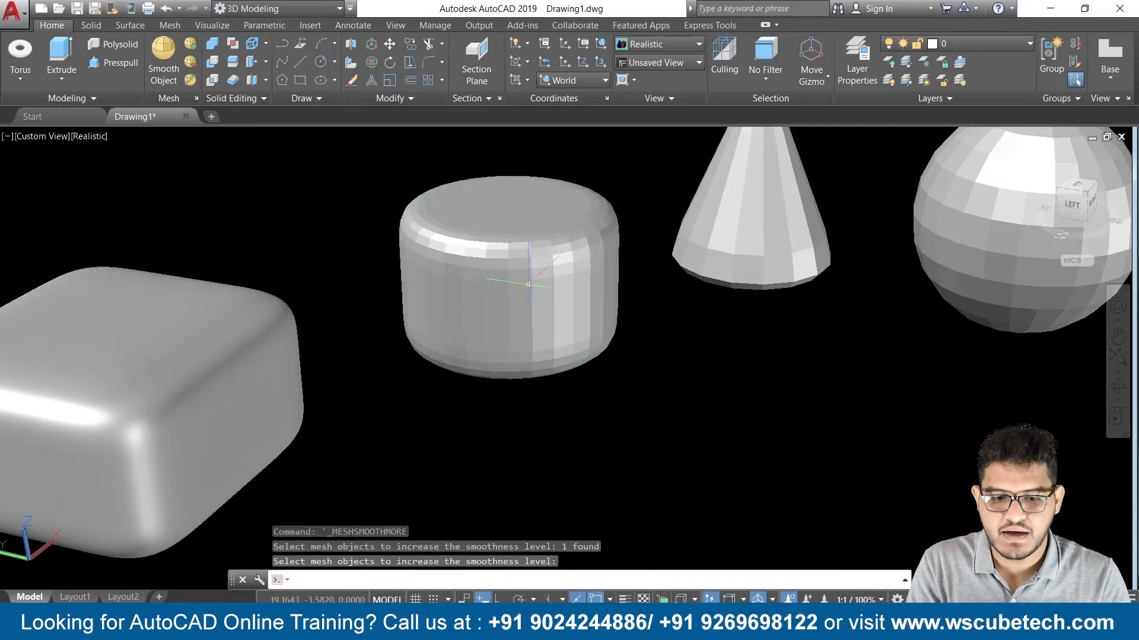
- Apply Smooth More to the cylinder mesh two more times to smooth out its facets
{"action": "key", "text": "Return"}
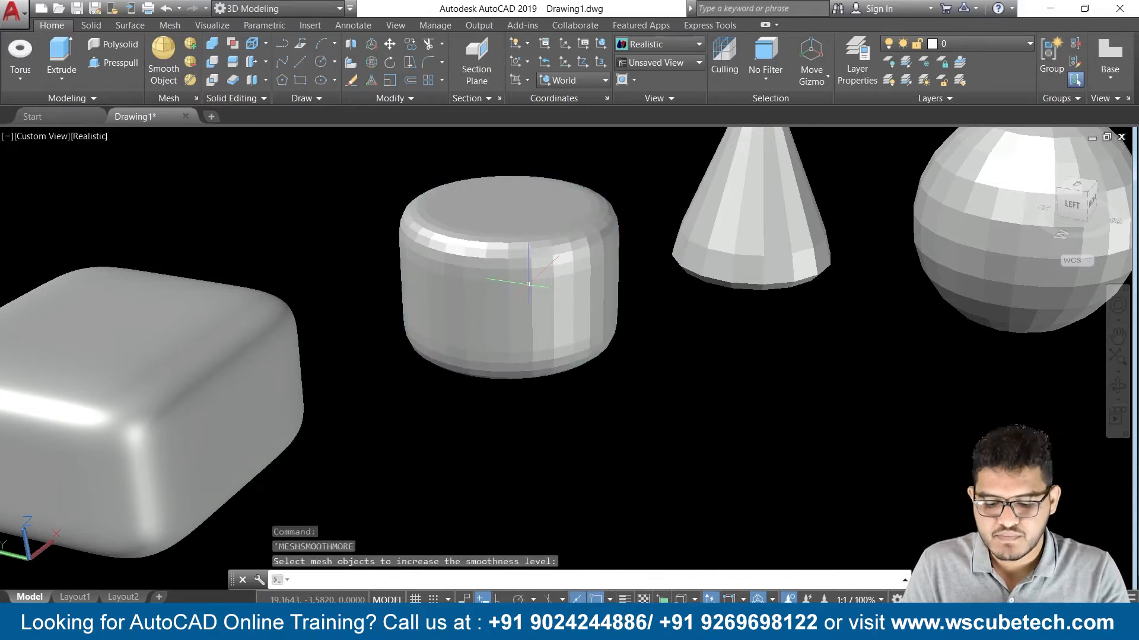
{"action": "left_click", "coordinate": [528, 283]}
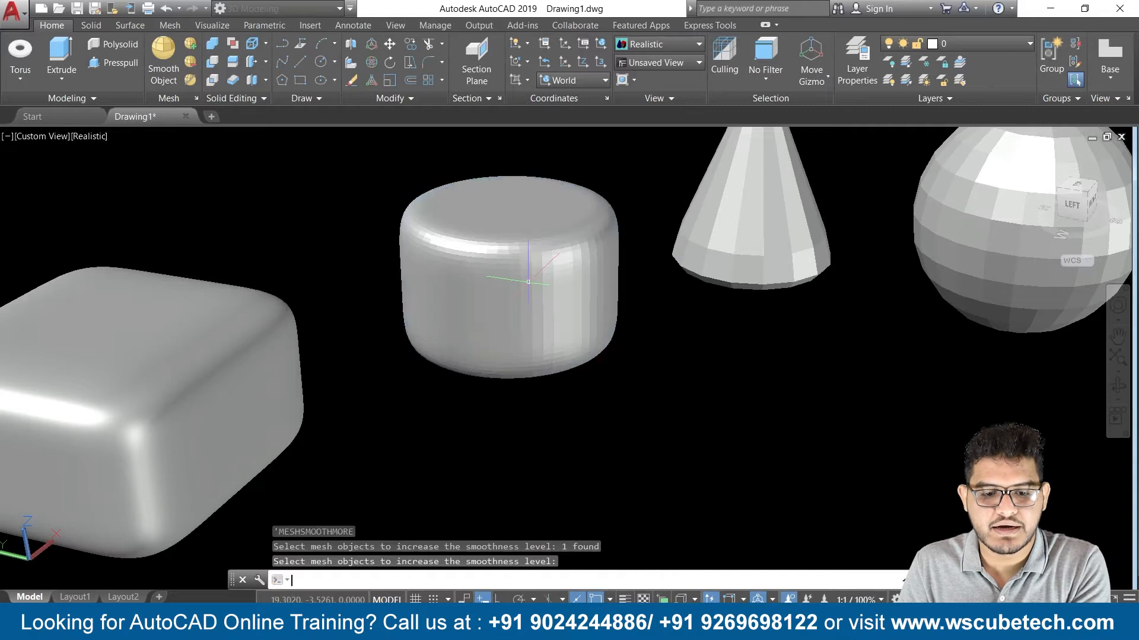
{"action": "key", "text": "Return"}
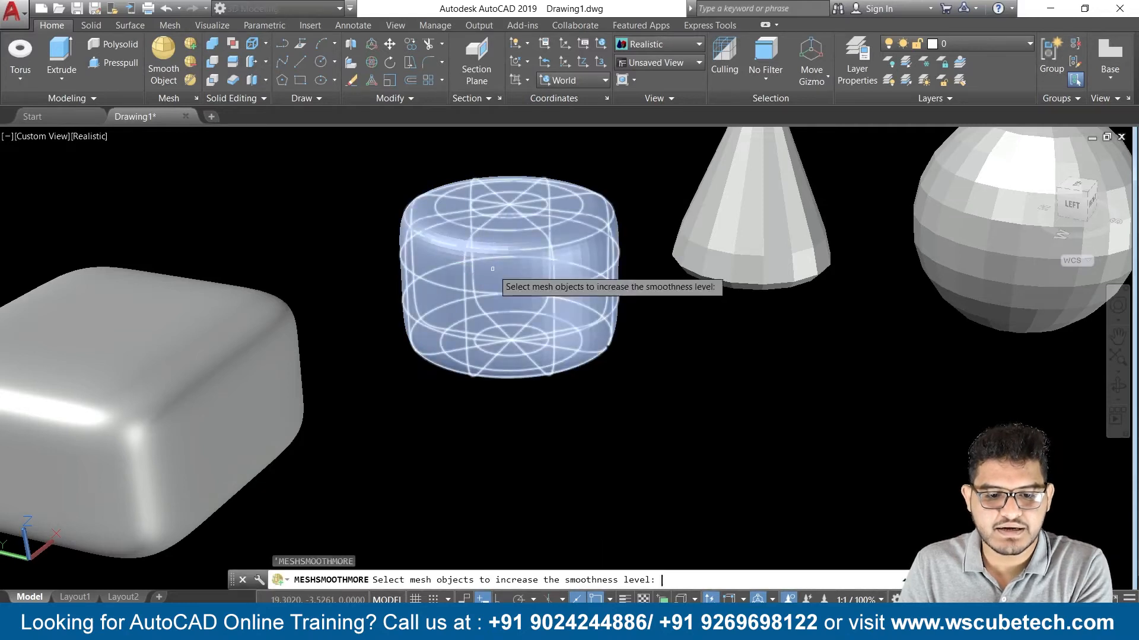
{"action": "left_click", "coordinate": [515, 271]}
{"action": "key", "text": "Return"}
- Try to raise the cylinder mesh's smoothness once more with Smooth More and dismiss the resulting message
{"action": "left_click", "coordinate": [513, 273]}
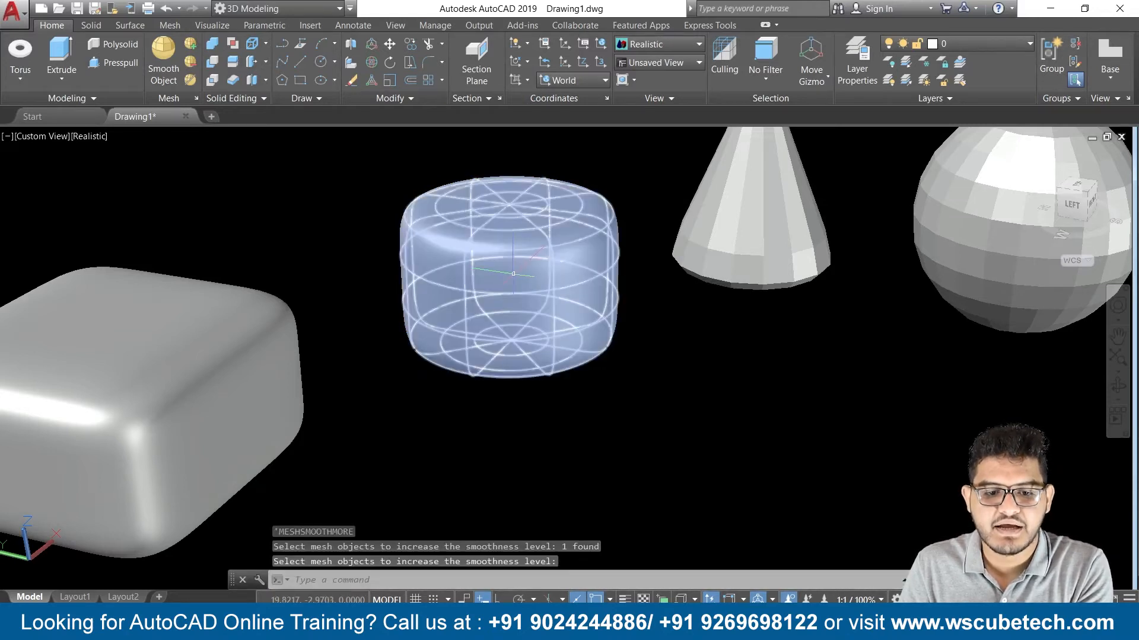
{"action": "key", "text": "Return"}
{"action": "left_click", "coordinate": [513, 273]}
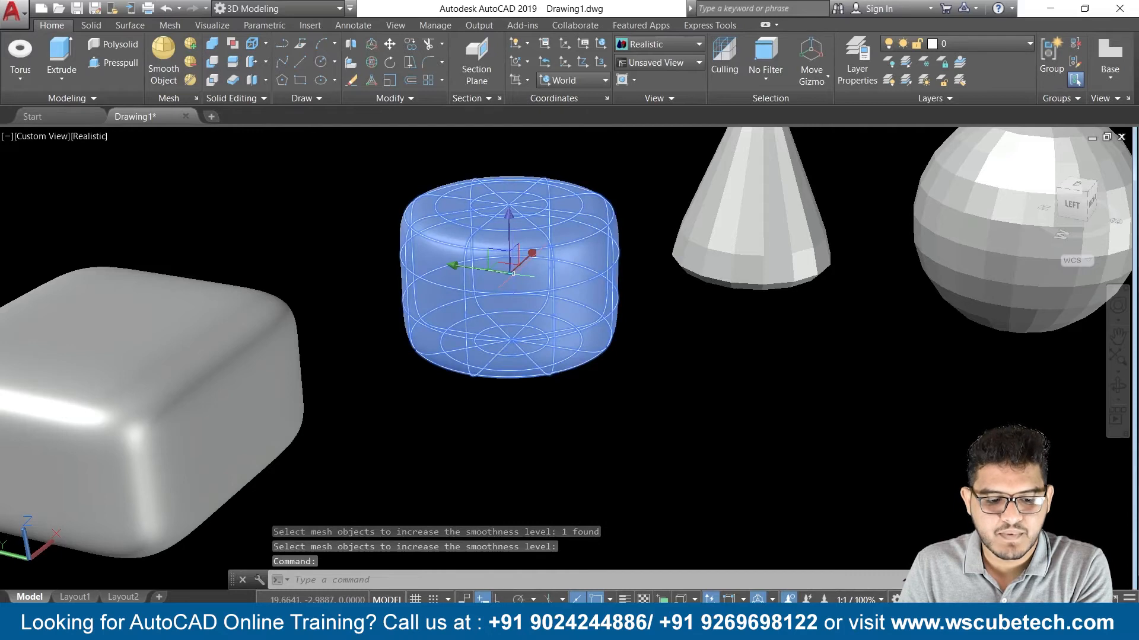
{"action": "key", "text": "Return"}
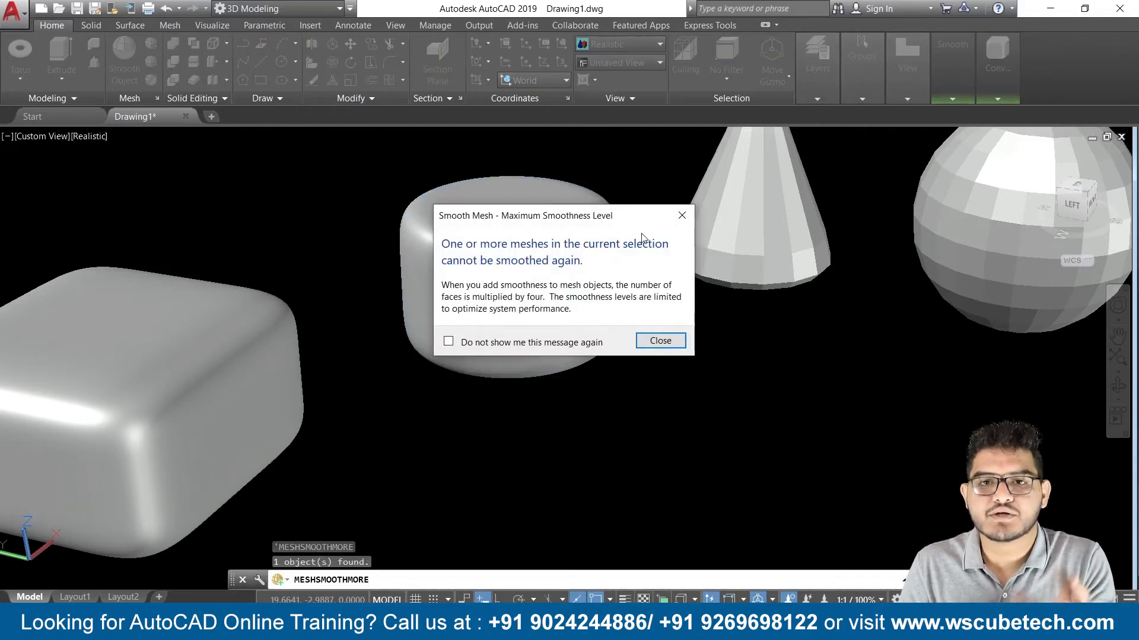
{"action": "left_click", "coordinate": [682, 216]}
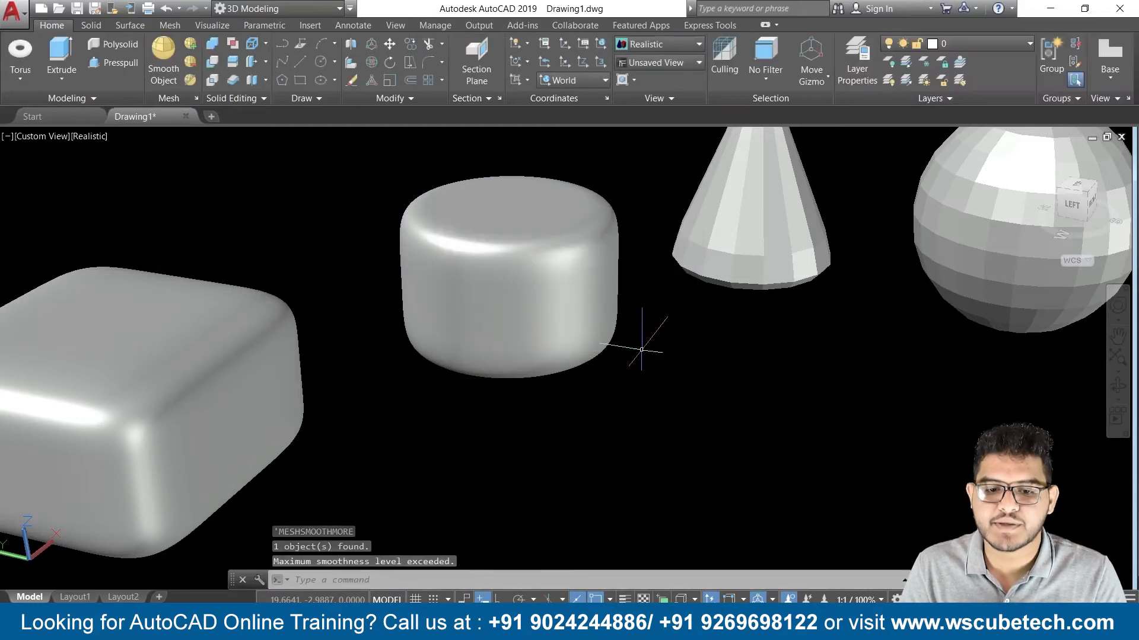
- Increase the smoothness of the cone mesh by one level with Smooth More
{"action": "mouse_move", "coordinate": [667, 442]}
{"action": "middle_mouse_down", "text": "shift"}
{"action": "mouse_move", "coordinate": [604, 450]}
{"action": "mouse_move", "coordinate": [482, 429]}
{"action": "mouse_move", "coordinate": [526, 447]}
{"action": "mouse_move", "coordinate": [747, 473]}
{"action": "mouse_move", "coordinate": [749, 415]}
{"action": "mouse_move", "coordinate": [655, 402]}
{"action": "mouse_move", "coordinate": [653, 439]}
{"action": "mouse_move", "coordinate": [666, 445]}
{"action": "middle_mouse_up", "text": "shift"}
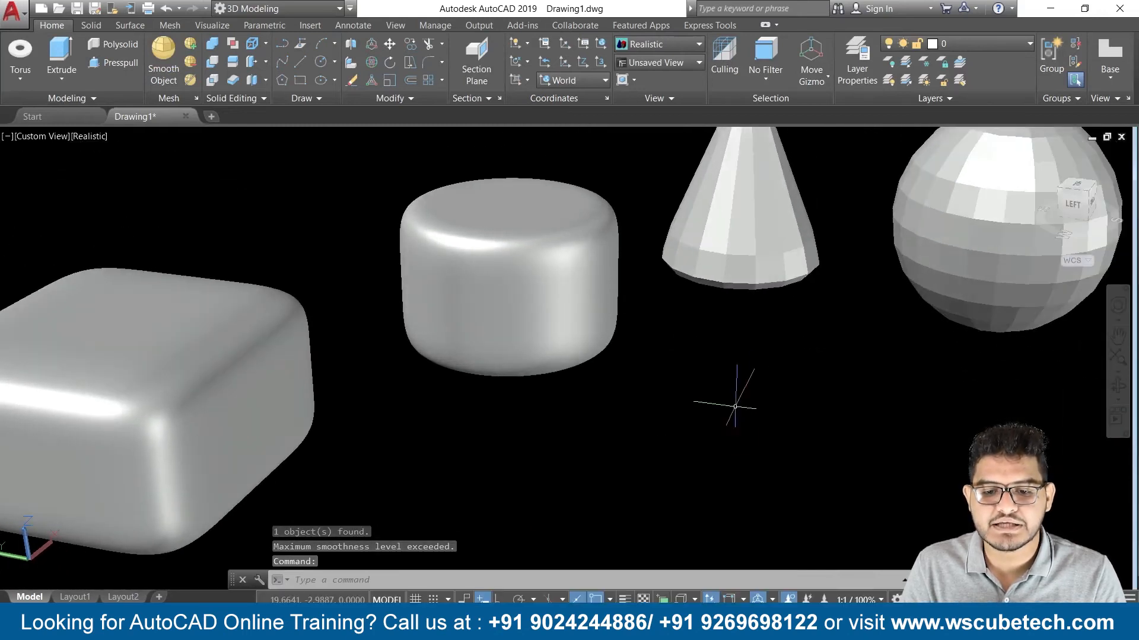
{"action": "middle_click_drag", "start_coordinate": [753, 384], "coordinate": [532, 517]}
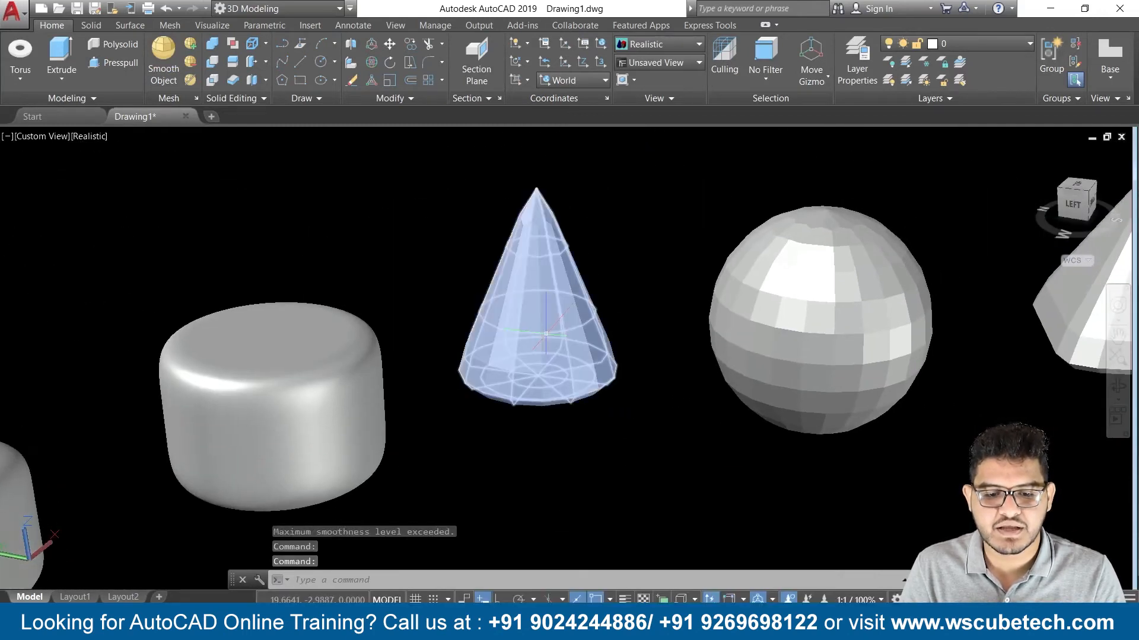
{"action": "left_click", "coordinate": [188, 44]}
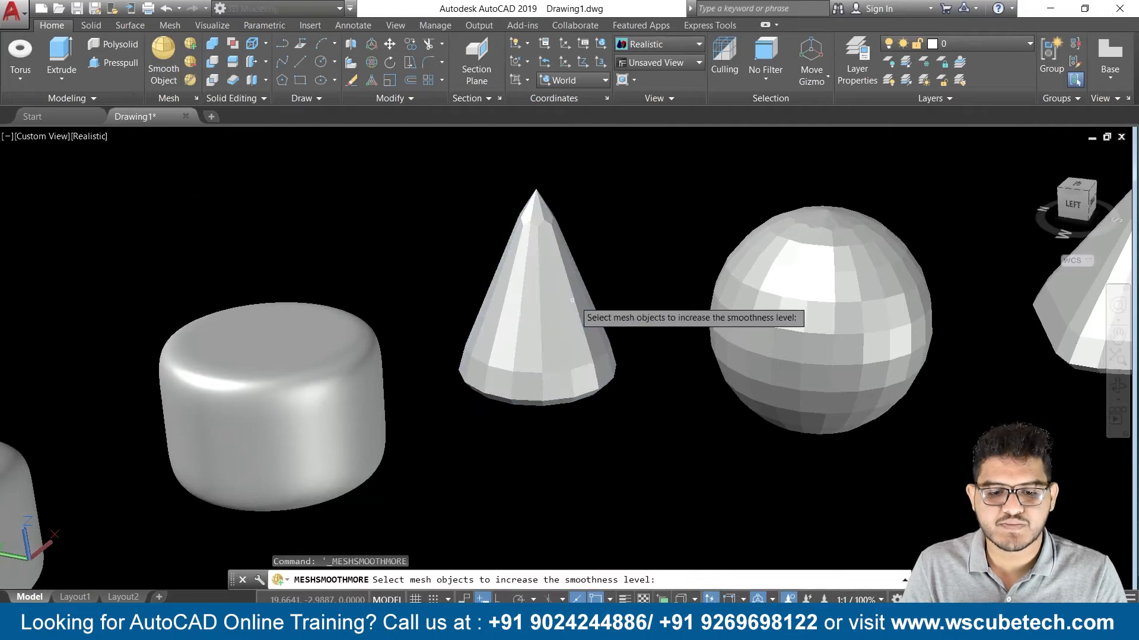
{"action": "left_click", "coordinate": [551, 303]}
{"action": "key", "text": "Return"}
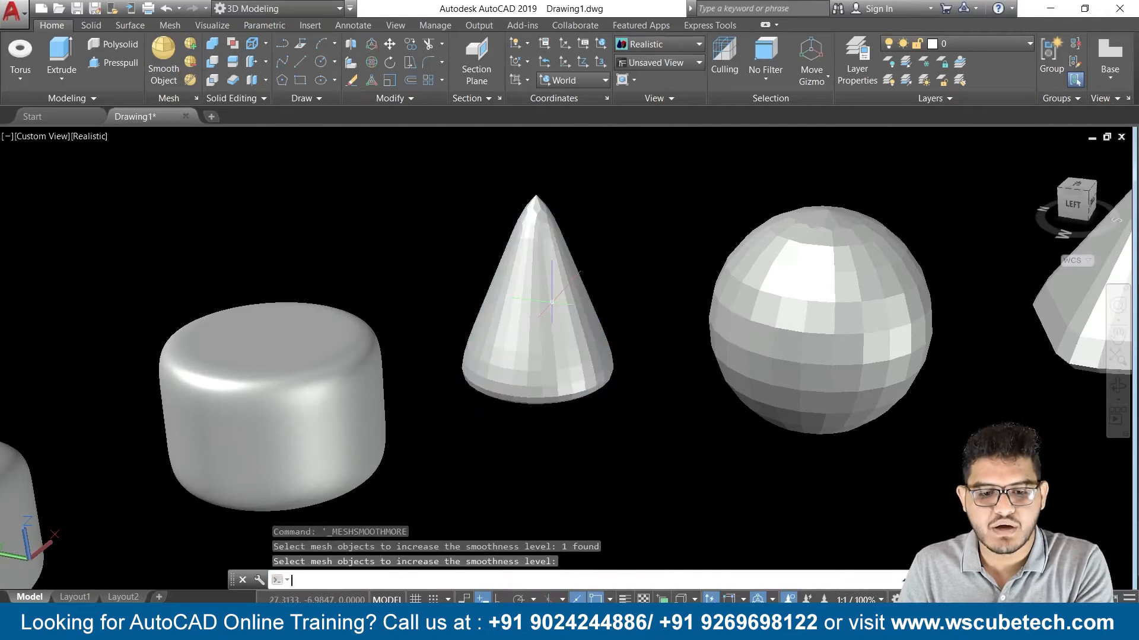
- Apply Smooth More to the cone mesh two more times to smooth its surface further
{"action": "key", "text": "Return"}
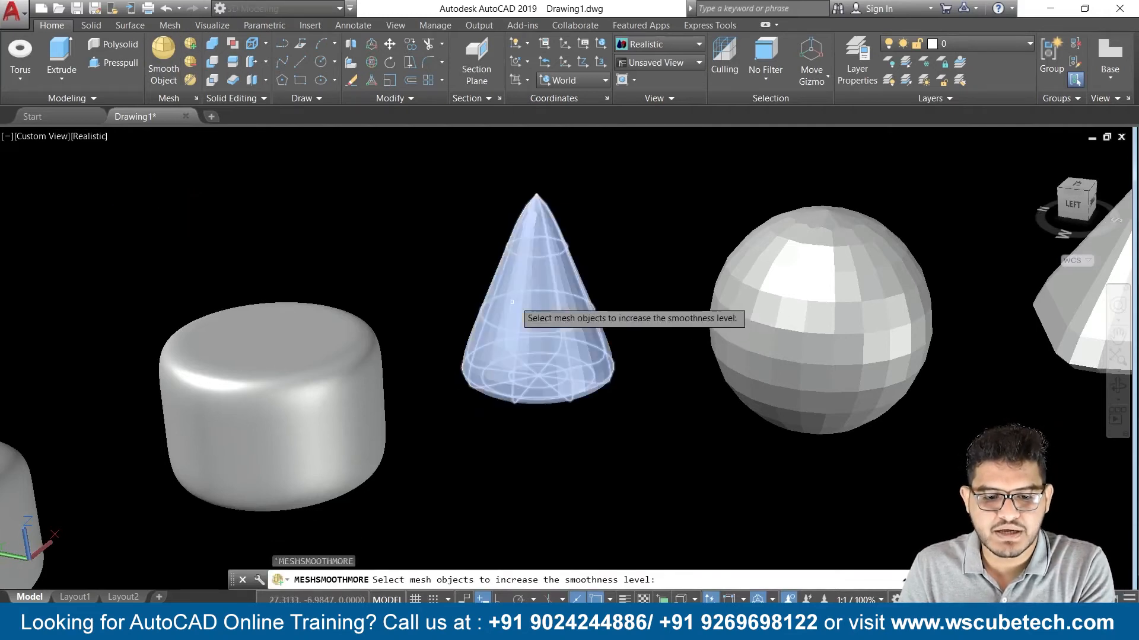
{"action": "left_click", "coordinate": [549, 300]}
{"action": "key", "text": "Return"}
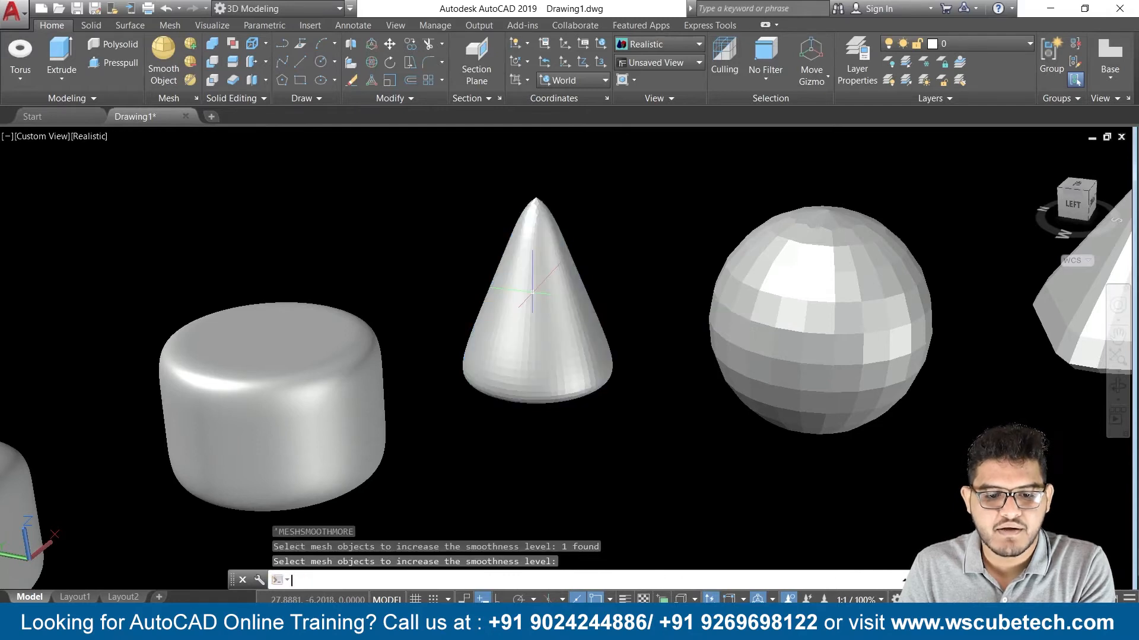
{"action": "key", "text": "Return"}
{"action": "left_click", "coordinate": [539, 290]}
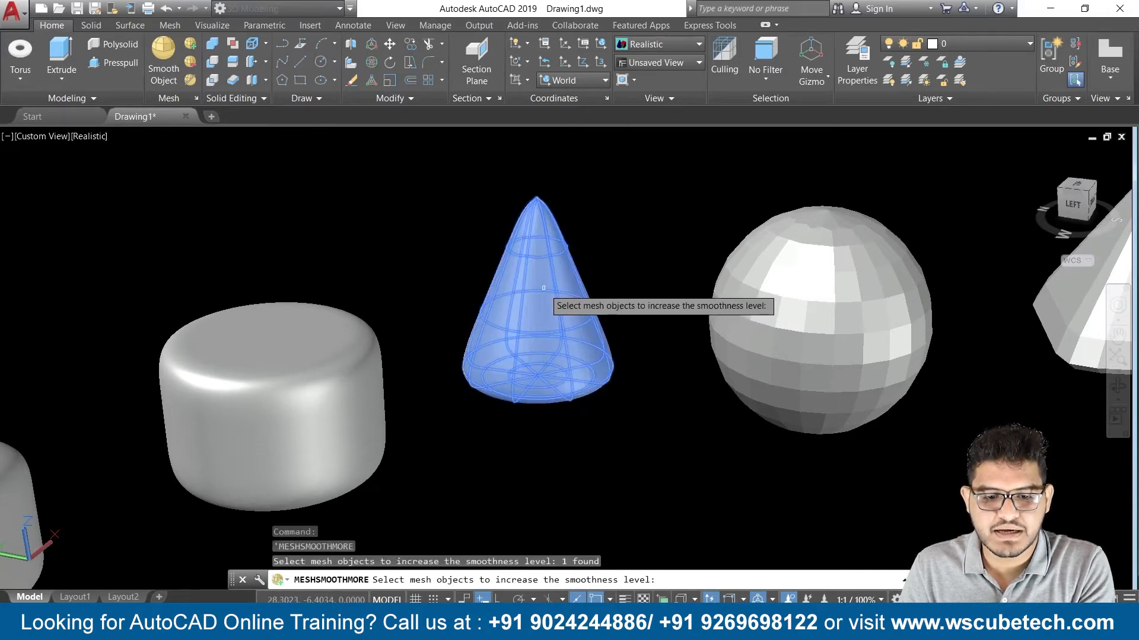
{"action": "key", "text": "Return"}
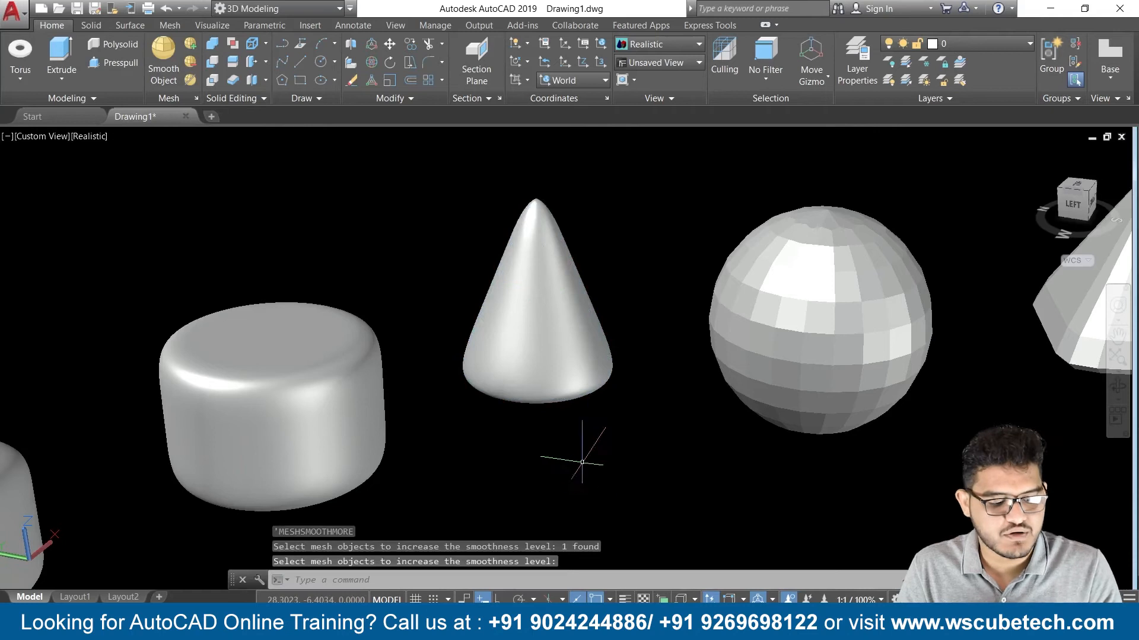
- Decrease the cylinder mesh's smoothness by one level with Smooth Less and undo that change
{"action": "mouse_move", "coordinate": [601, 488]}
{"action": "middle_mouse_down", "text": "shift"}
{"action": "mouse_move", "coordinate": [521, 503]}
{"action": "mouse_move", "coordinate": [437, 467]}
{"action": "mouse_move", "coordinate": [554, 495]}
{"action": "mouse_move", "coordinate": [604, 472]}
{"action": "middle_mouse_up", "text": "shift"}
{"action": "scroll", "coordinate": [605, 414], "scroll_direction": "down", "scroll_amount": 3}
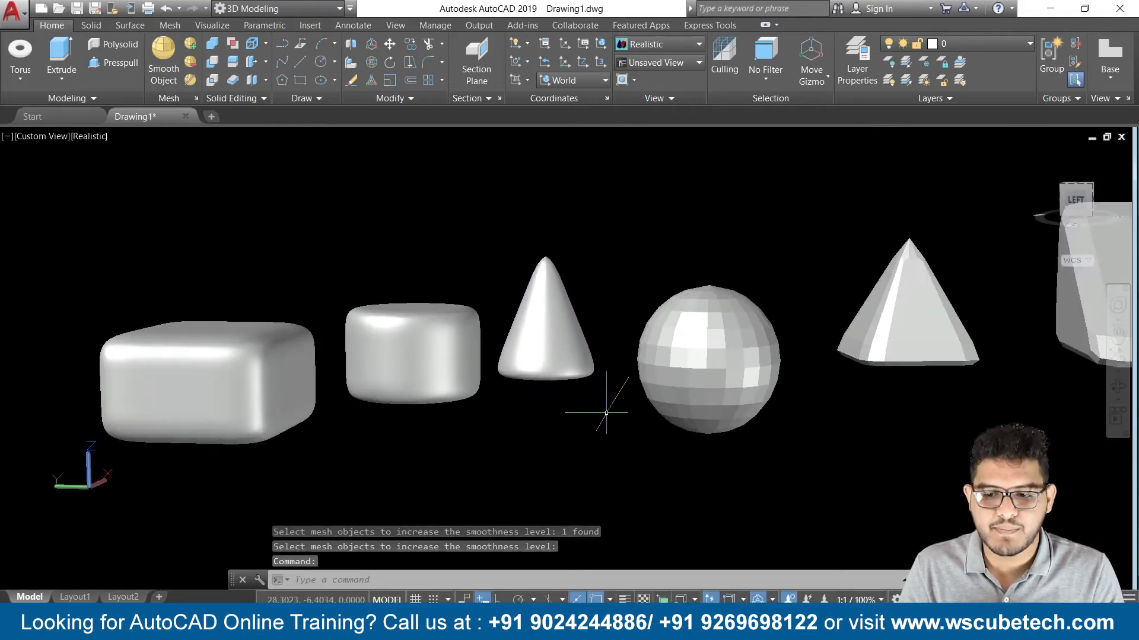
{"action": "left_click", "coordinate": [1036, 152]}
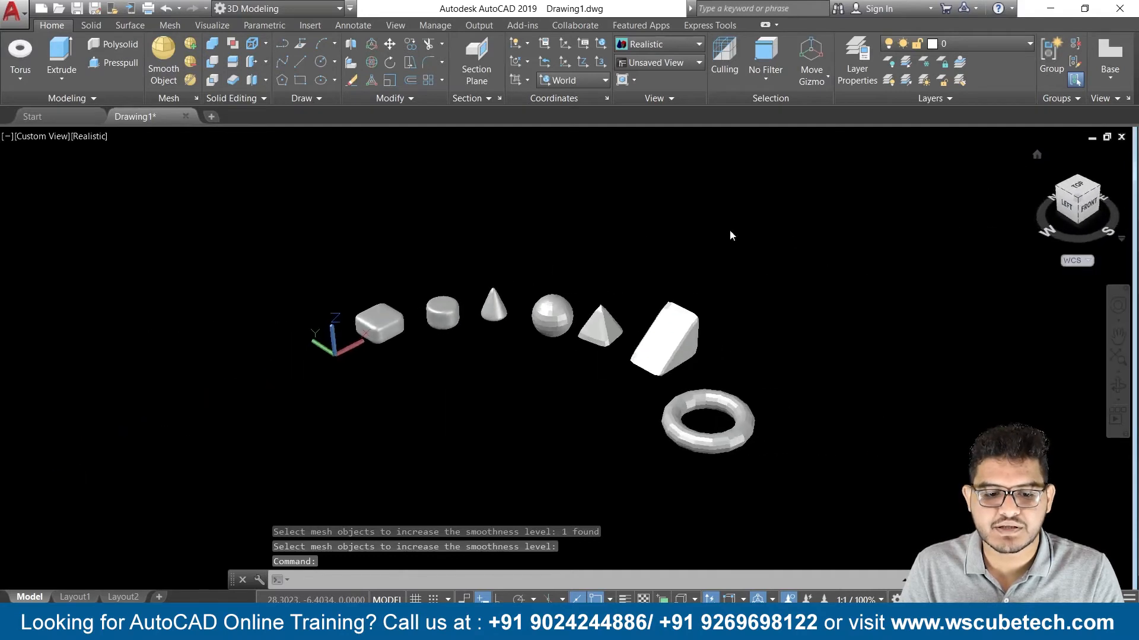
{"action": "scroll", "coordinate": [458, 247], "scroll_direction": "up", "scroll_amount": 5}
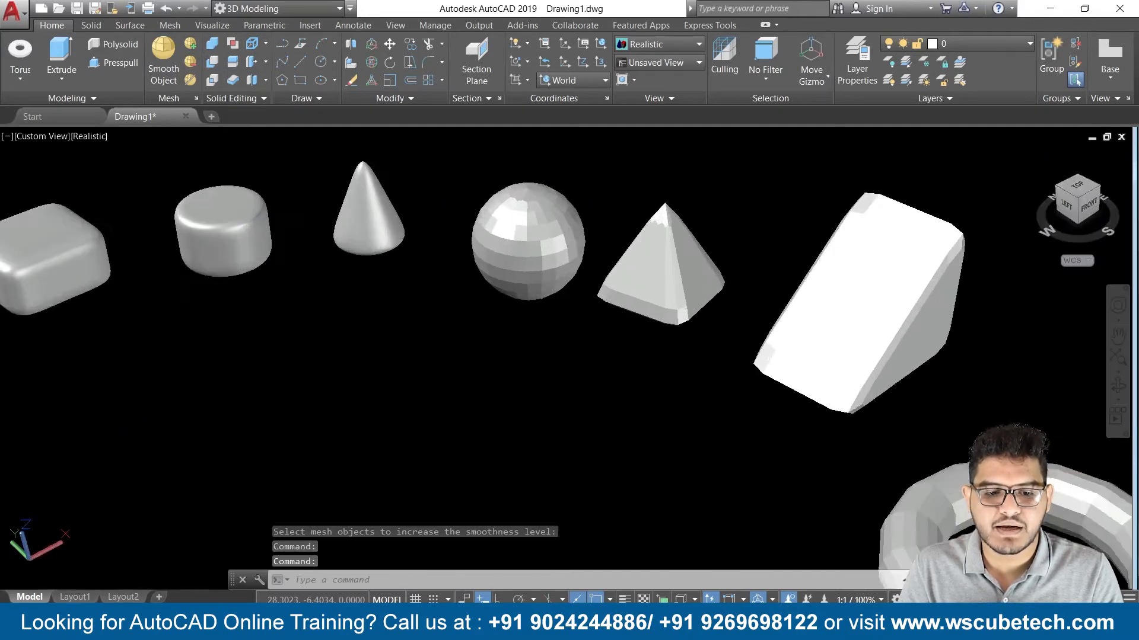
{"action": "scroll", "coordinate": [455, 316], "scroll_direction": "up", "scroll_amount": 2}
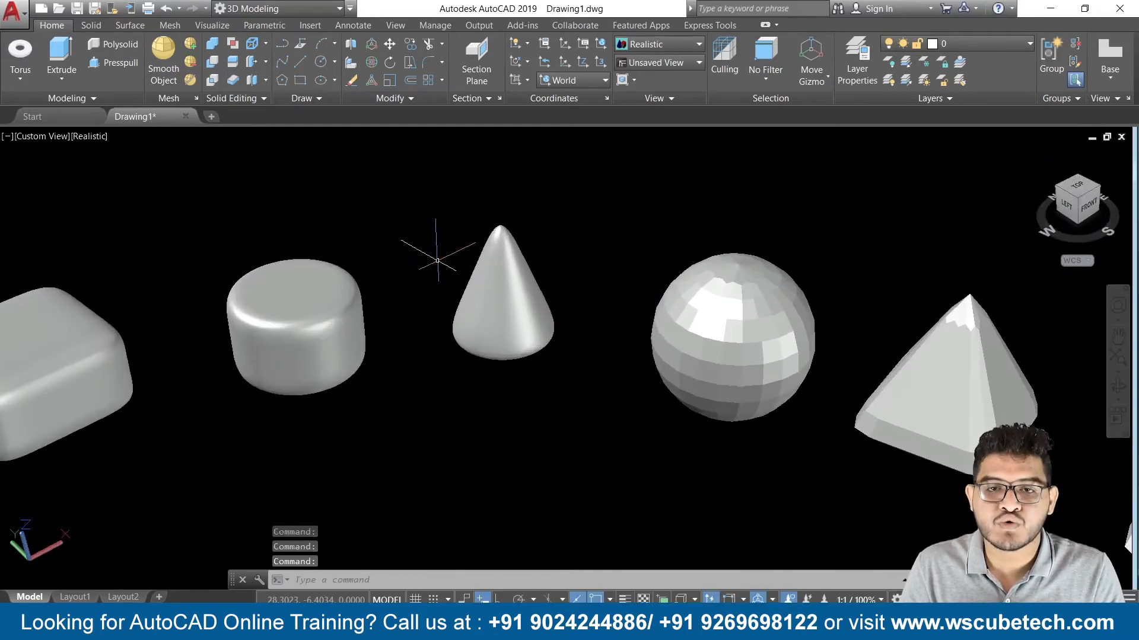
{"action": "scroll", "coordinate": [549, 284], "scroll_direction": "up", "scroll_amount": 3}
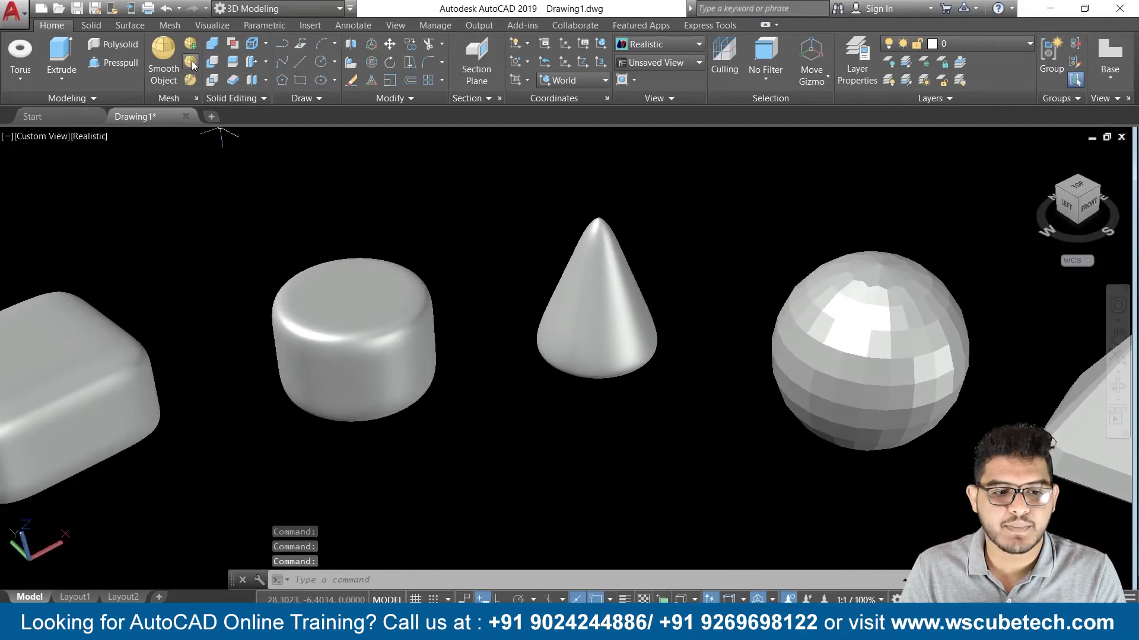
{"action": "left_click", "coordinate": [190, 62]}
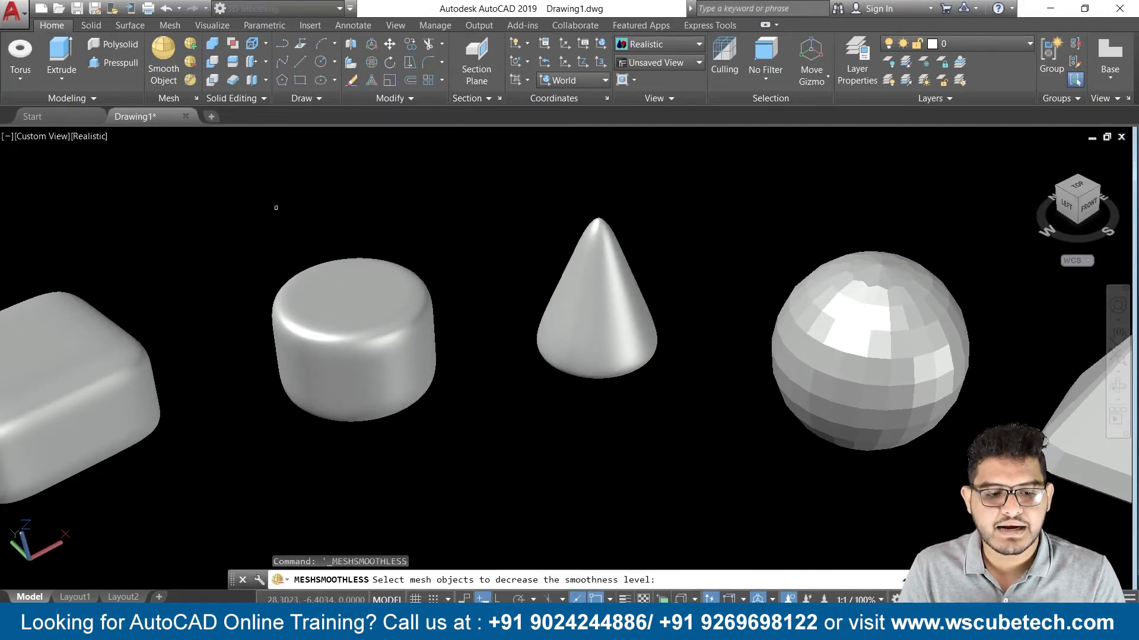
{"action": "left_click", "coordinate": [353, 292]}
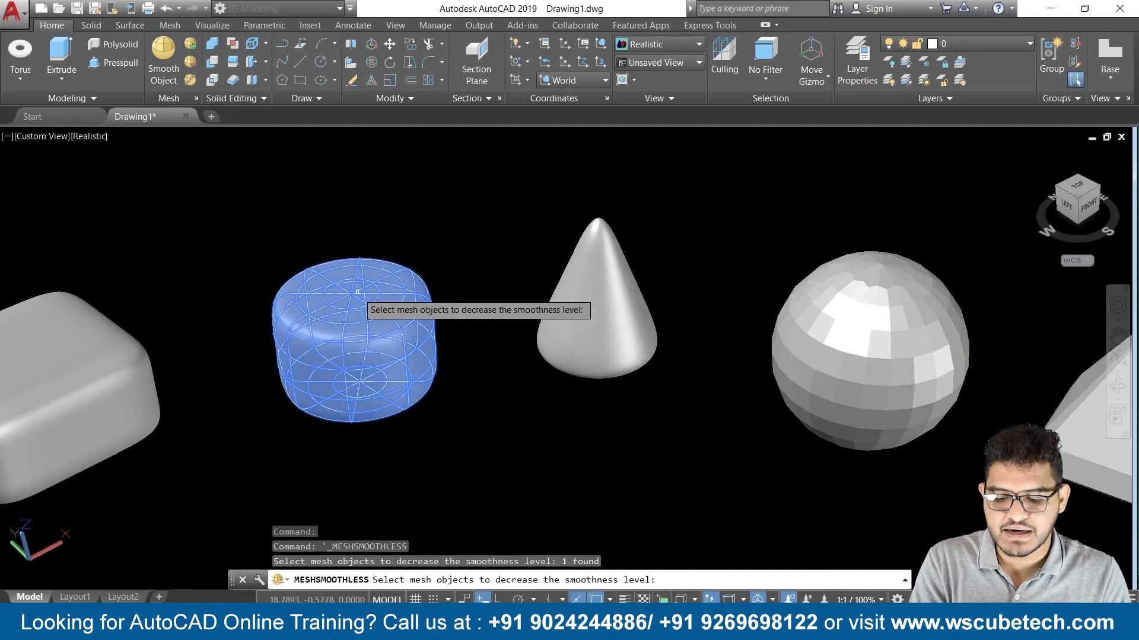
{"action": "key", "text": "Return"}
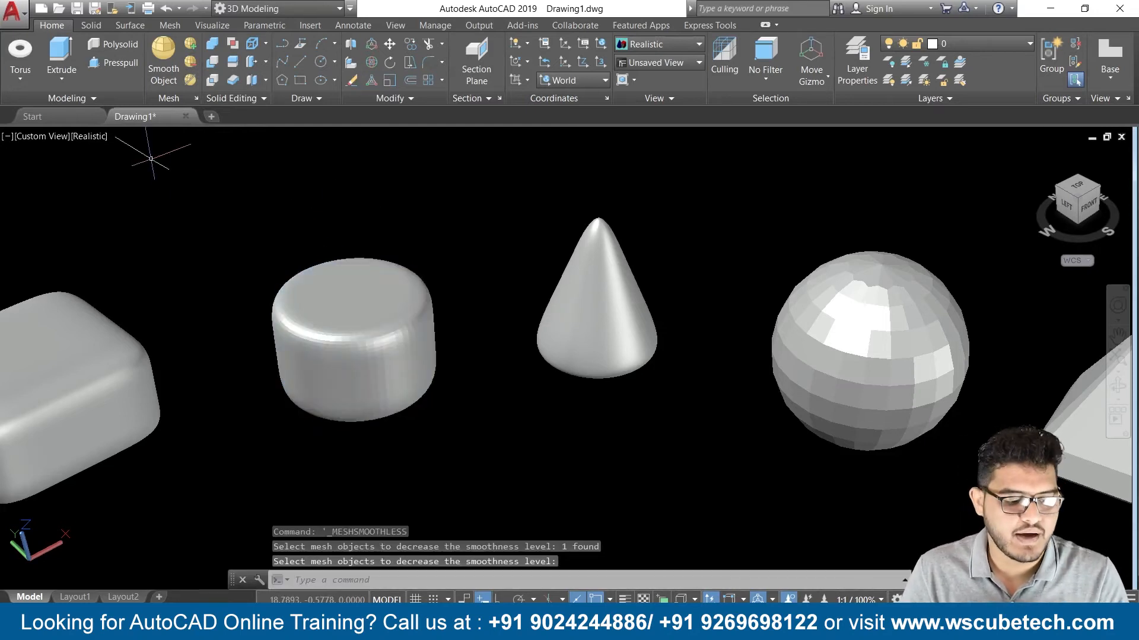
{"action": "key", "text": "ctrl+z"}
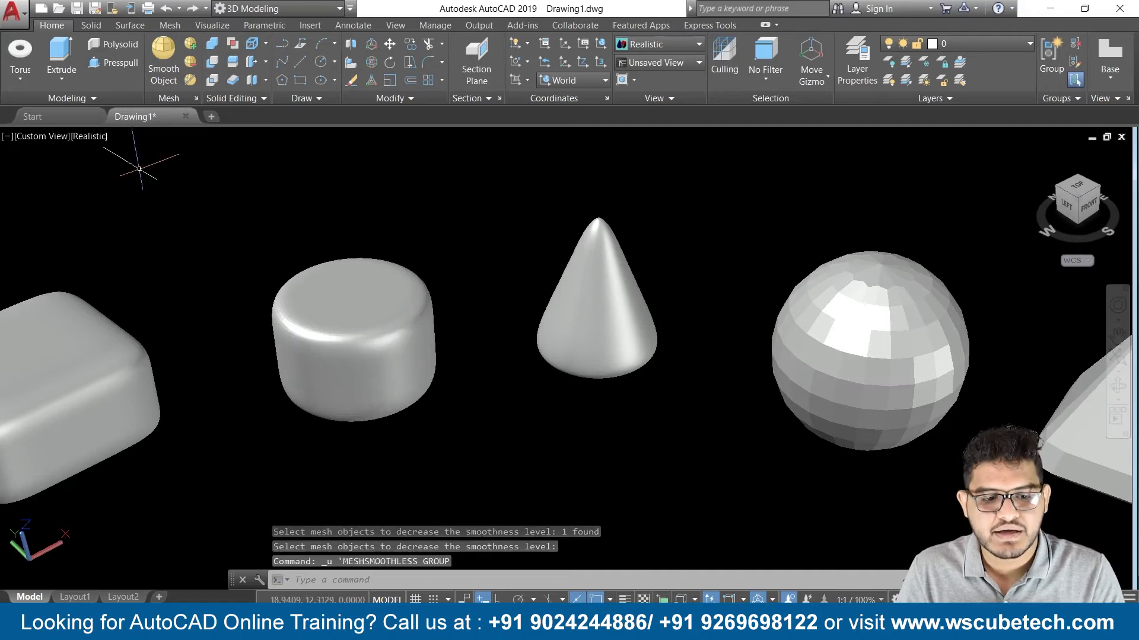
- Subdivide the faces of the cylinder mesh with Refine Mesh, inspect them up close, and undo the refinement
{"action": "left_click", "coordinate": [190, 81]}
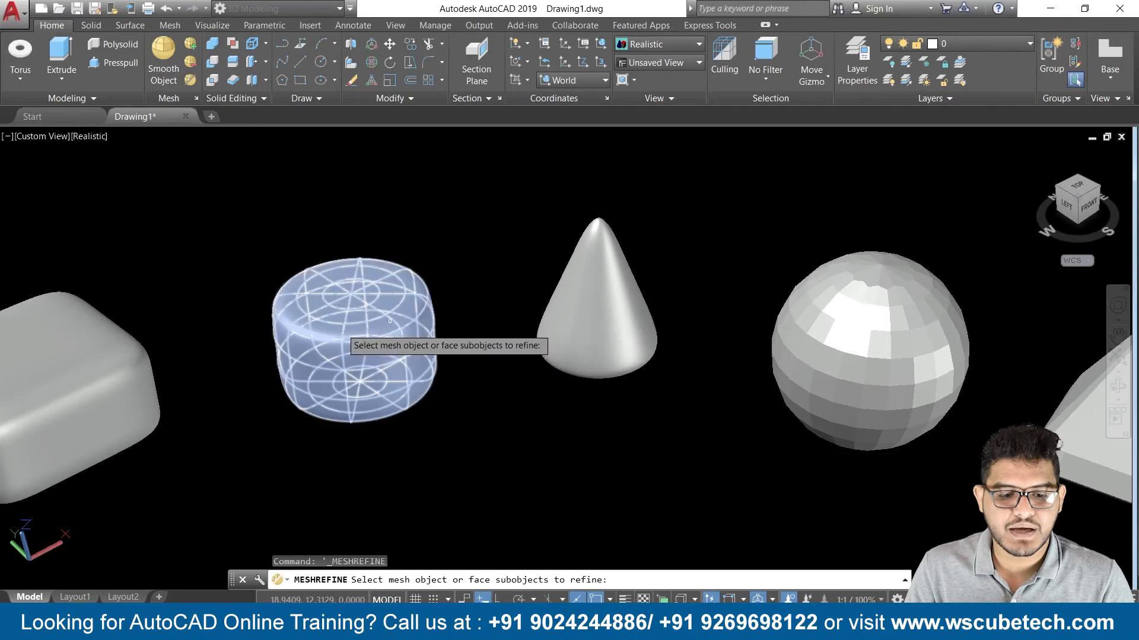
{"action": "left_click", "coordinate": [339, 335]}
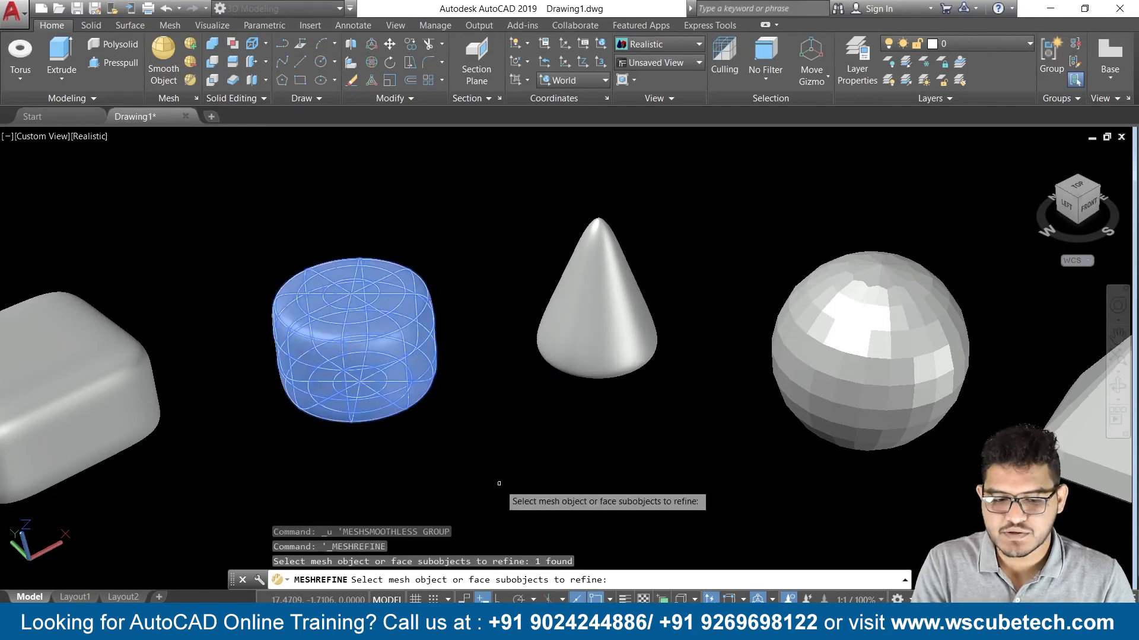
{"action": "key", "text": "Return"}
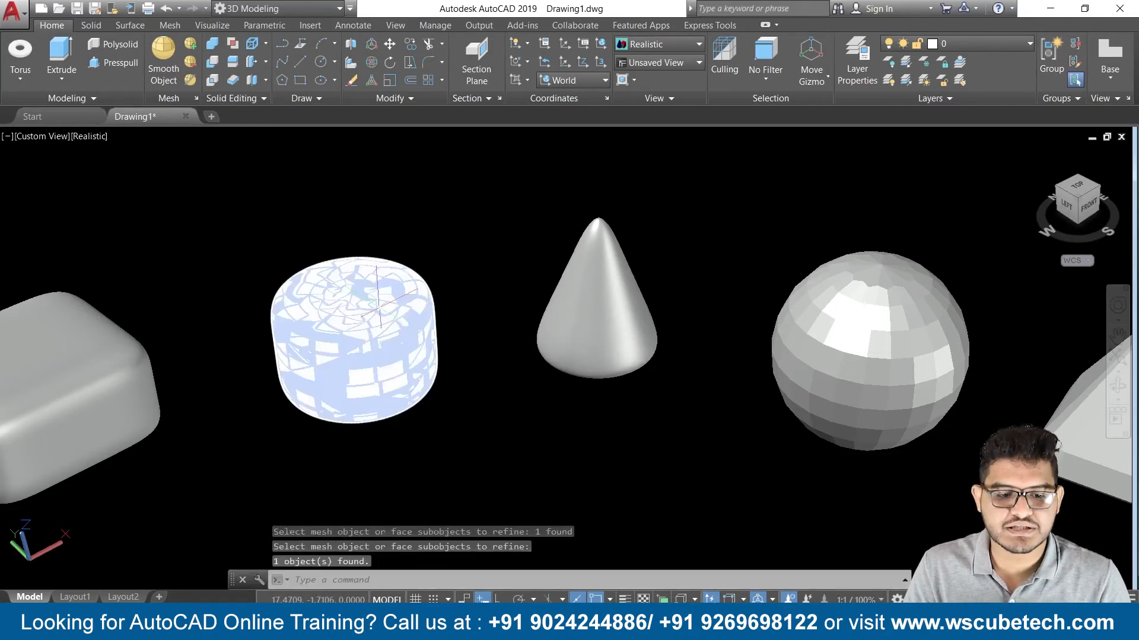
{"action": "scroll", "coordinate": [380, 308], "scroll_direction": "up", "scroll_amount": 1}
{"action": "scroll", "coordinate": [379, 307], "scroll_direction": "up", "scroll_amount": 4}
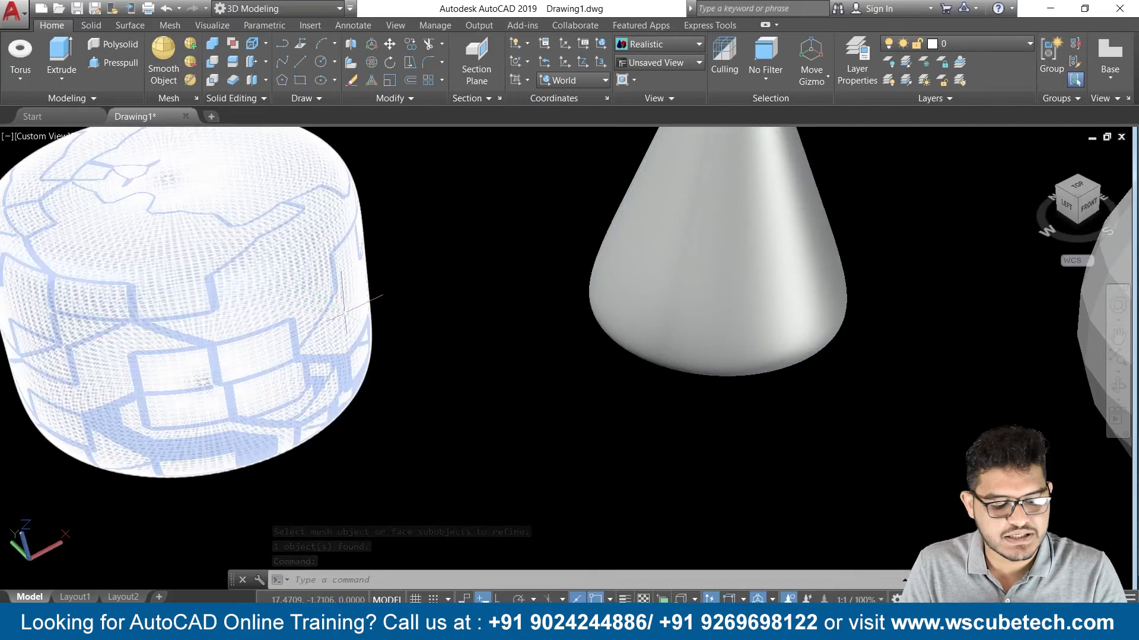
{"action": "key", "text": "ctrl+z"}
{"action": "key", "text": "ctrl+z"}
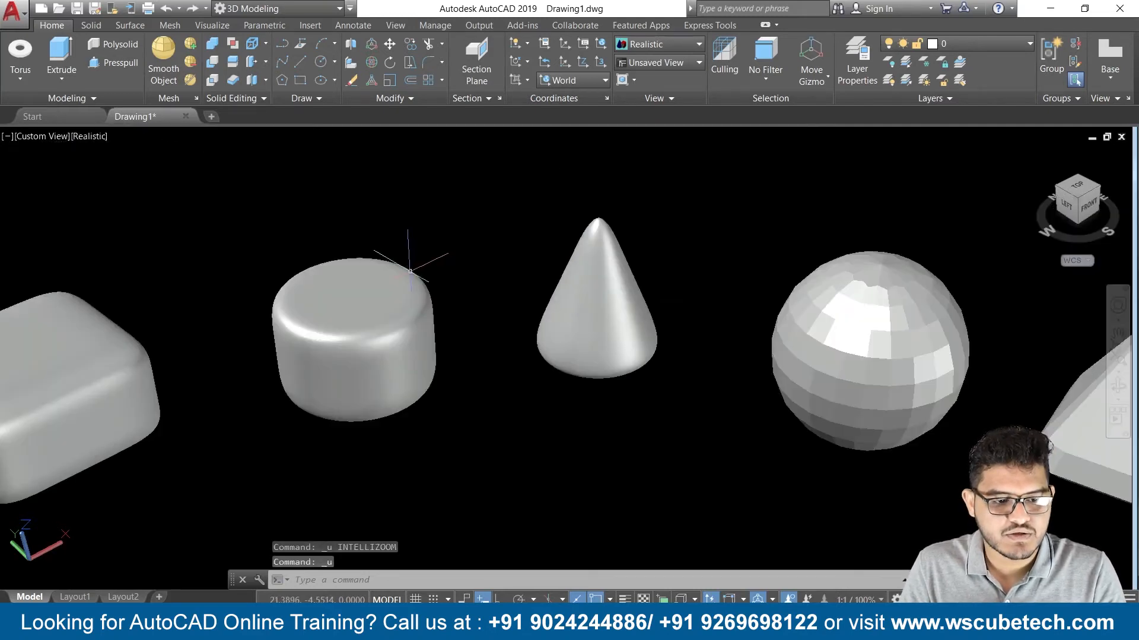
{"action": "left_click", "coordinate": [364, 284]}
{"action": "key", "text": "Escape"}
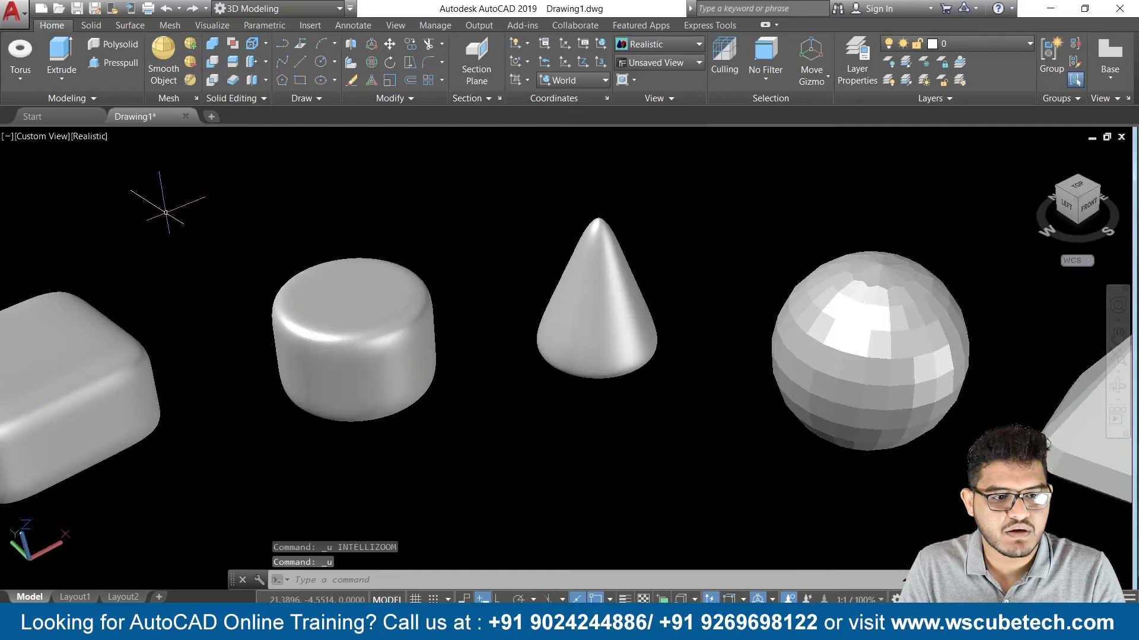
{"action": "key", "text": "Escape"}
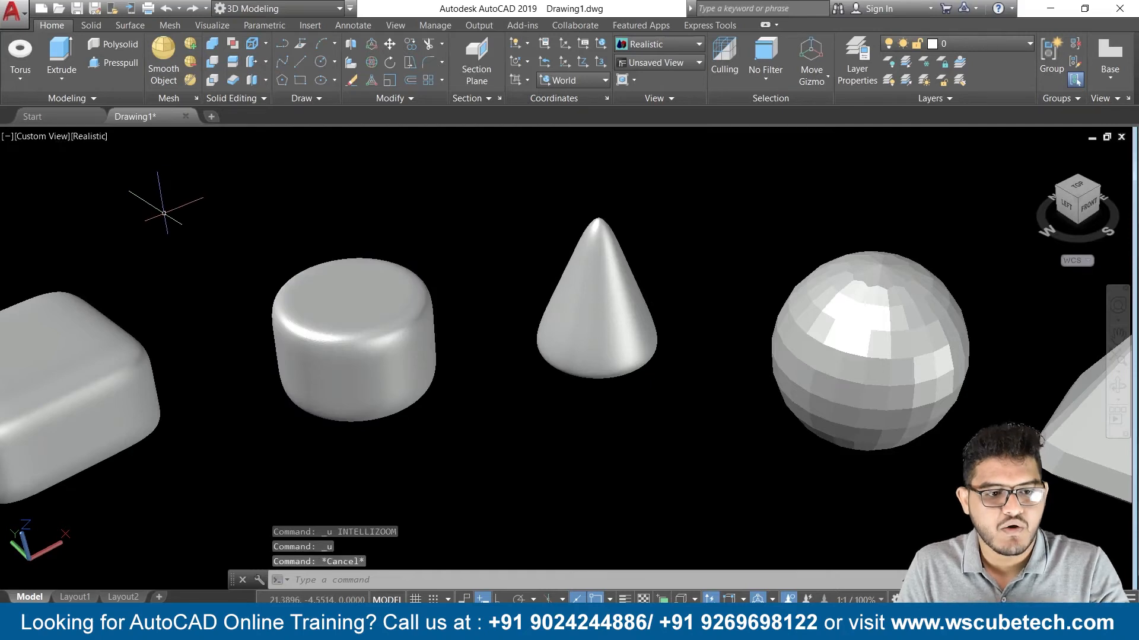
- Set the smoothness level applied after tessellation to 4 in the mesh tessellation options
{"action": "left_click", "coordinate": [196, 98]}
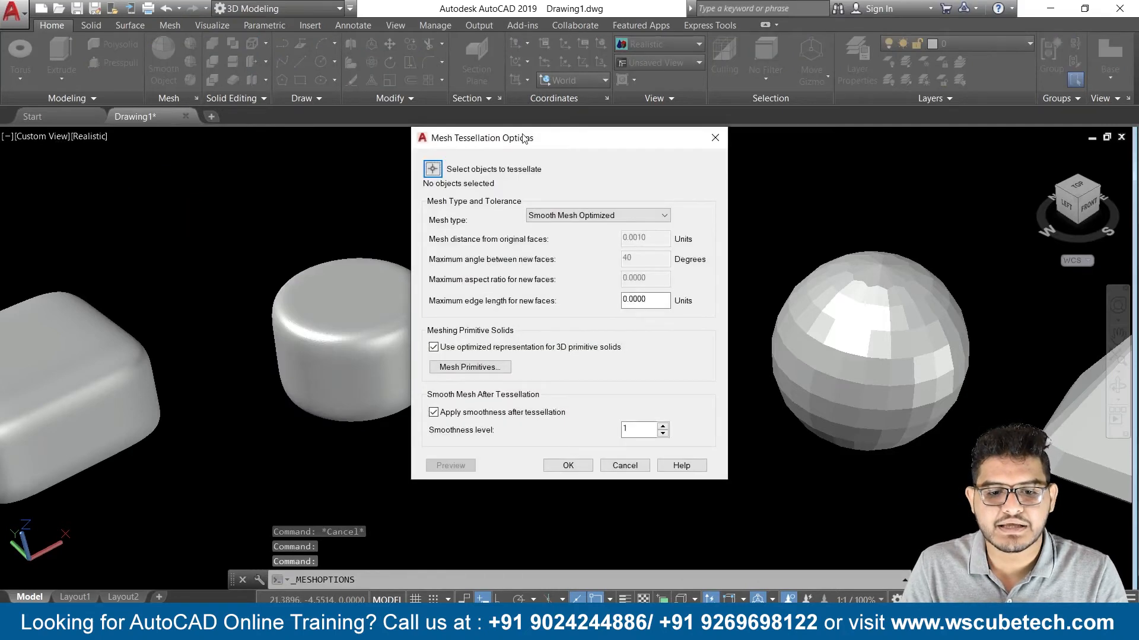
{"action": "left_click_drag", "start_coordinate": [549, 138], "coordinate": [515, 79]}
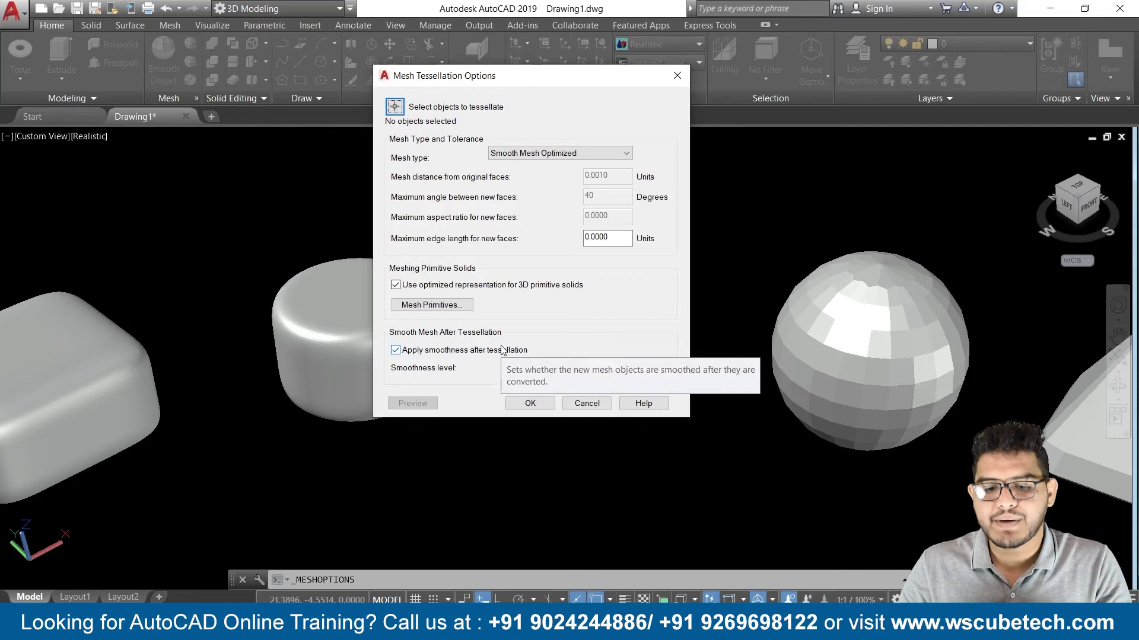
{"action": "left_click", "coordinate": [599, 369]}
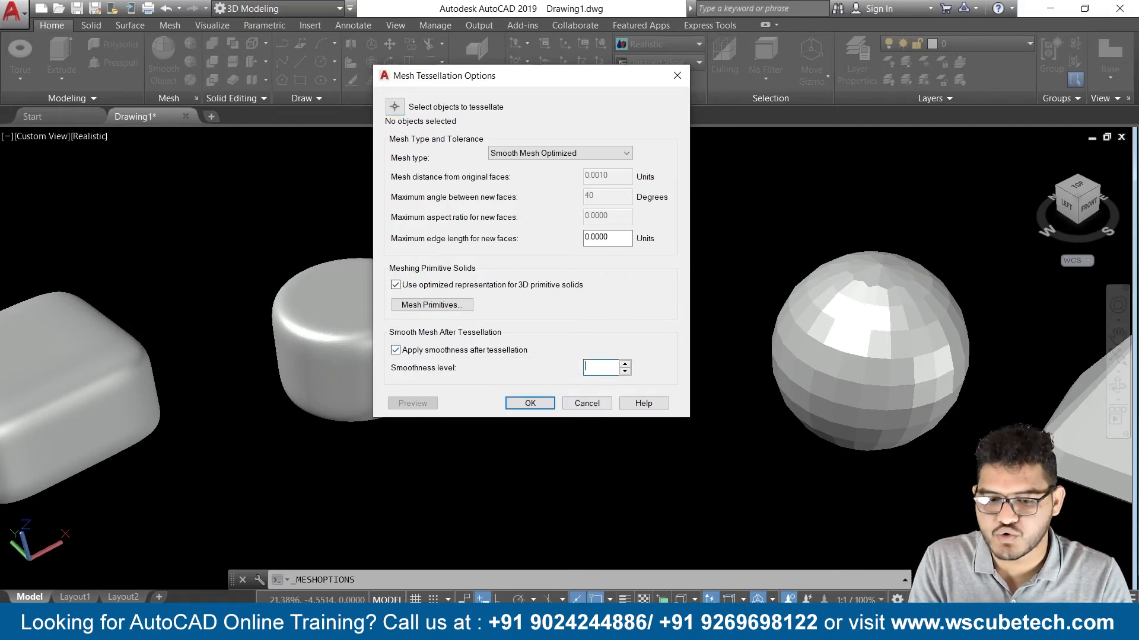
{"action": "key", "text": "Return"}
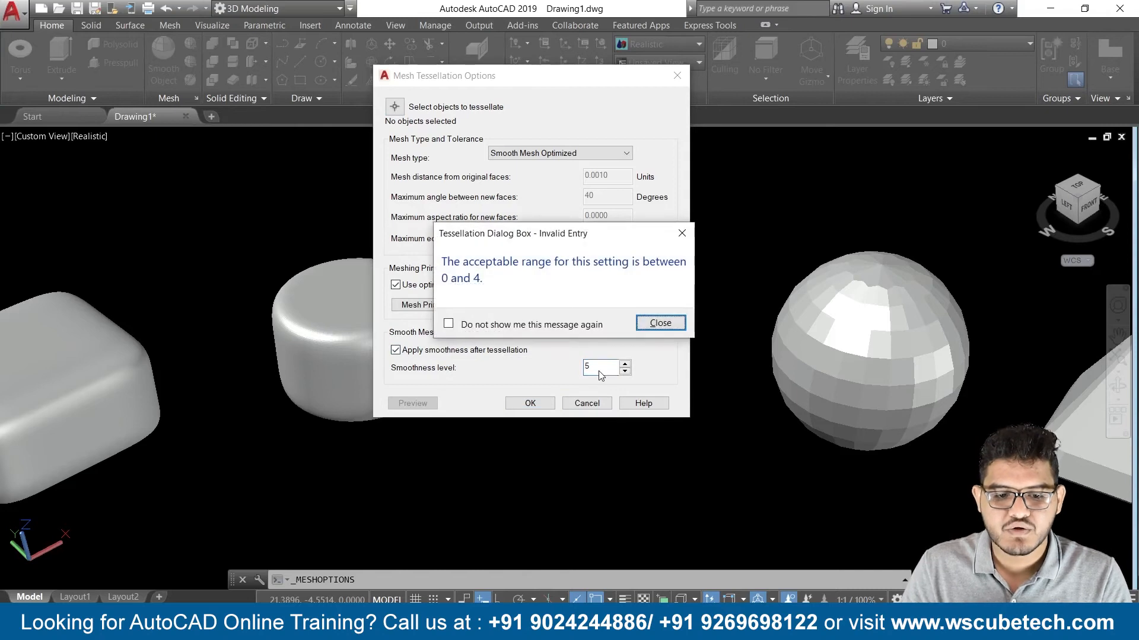
{"action": "left_click", "coordinate": [660, 326]}
{"action": "left_click", "coordinate": [456, 302]}
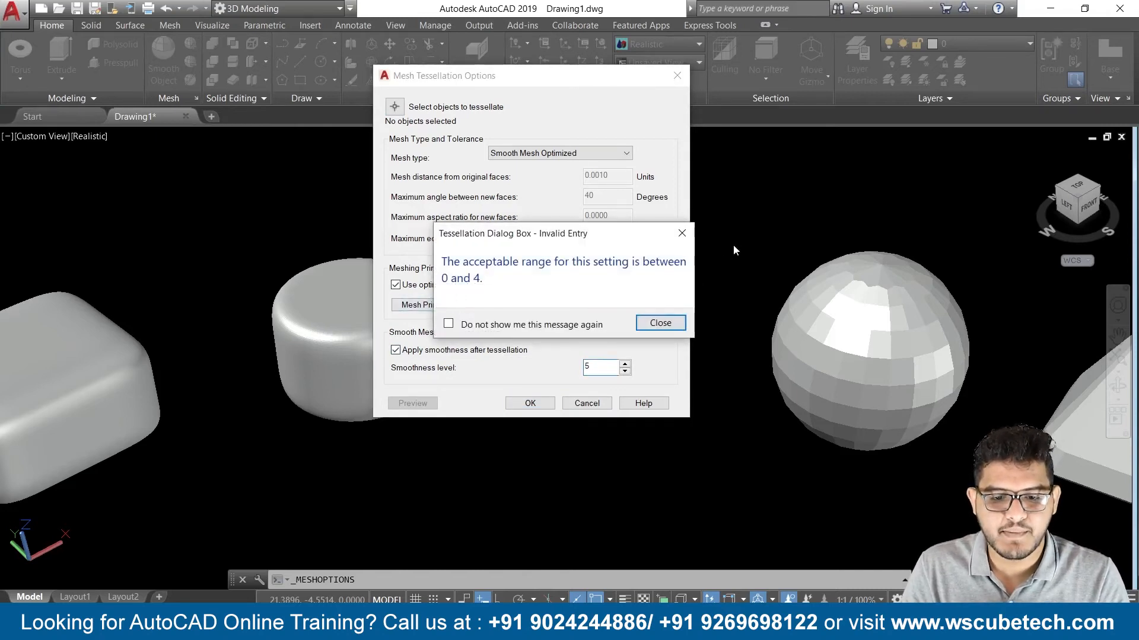
{"action": "left_click", "coordinate": [661, 322]}
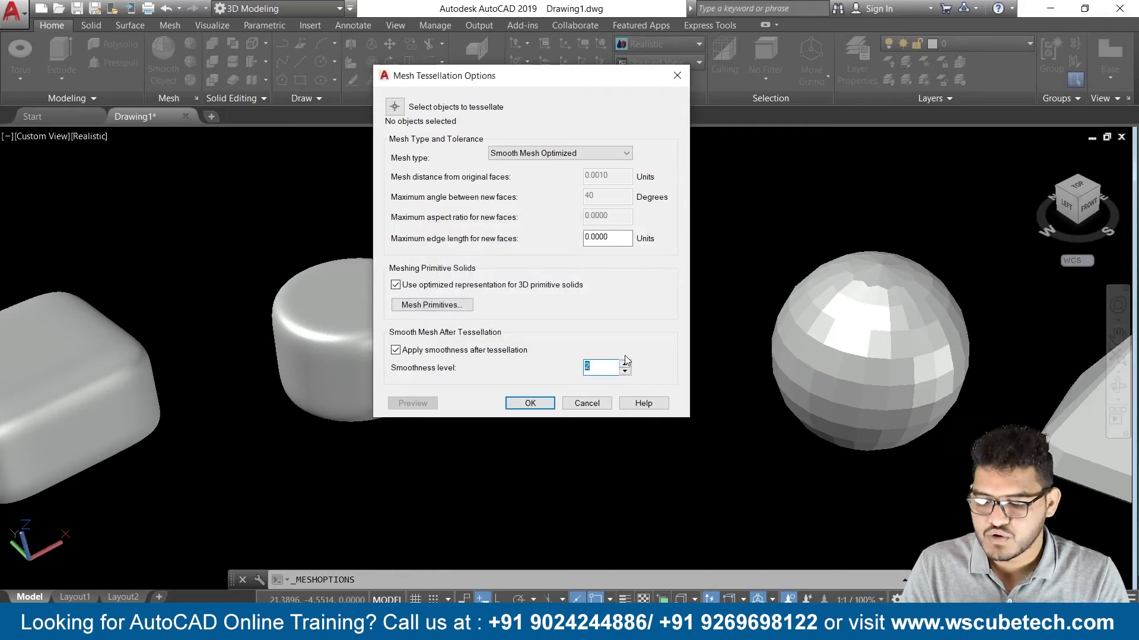
{"action": "type", "text": "4"}
{"action": "key", "text": "Return"}
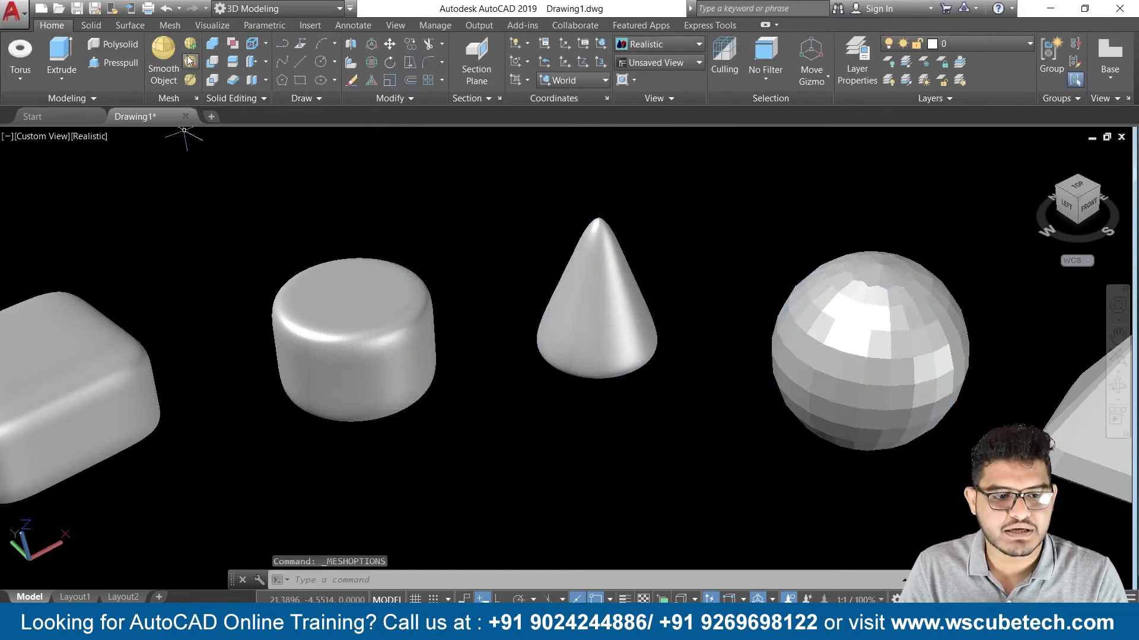
- Increase the smoothness of the pyramid mesh by one level with Smooth More
{"action": "middle_click_drag", "start_coordinate": [699, 213], "coordinate": [145, 129]}
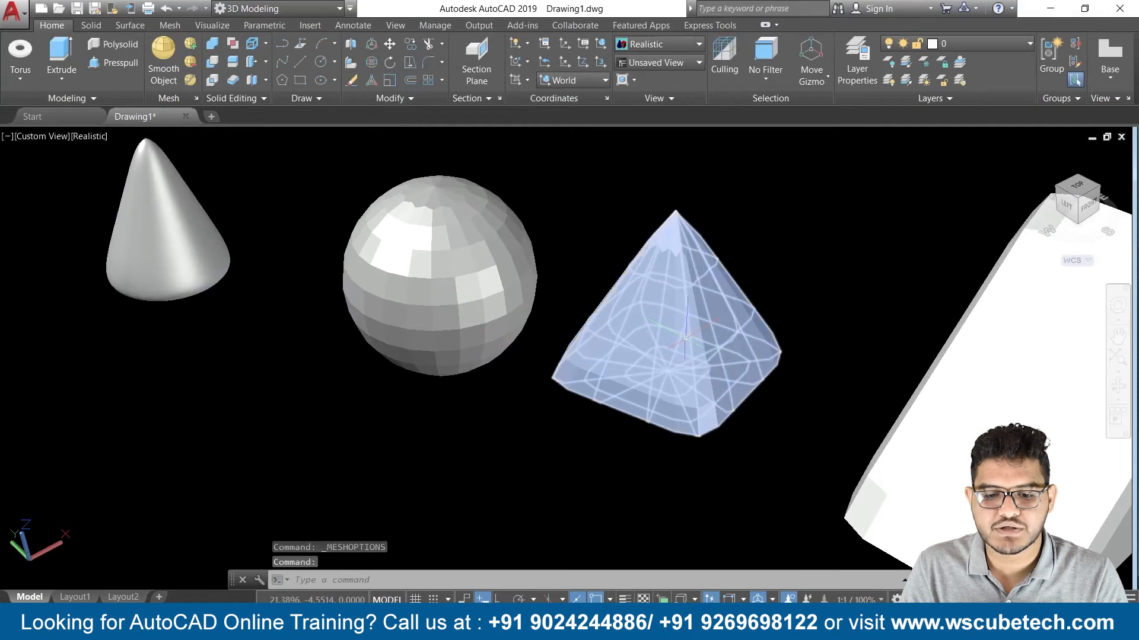
{"action": "left_click", "coordinate": [190, 43]}
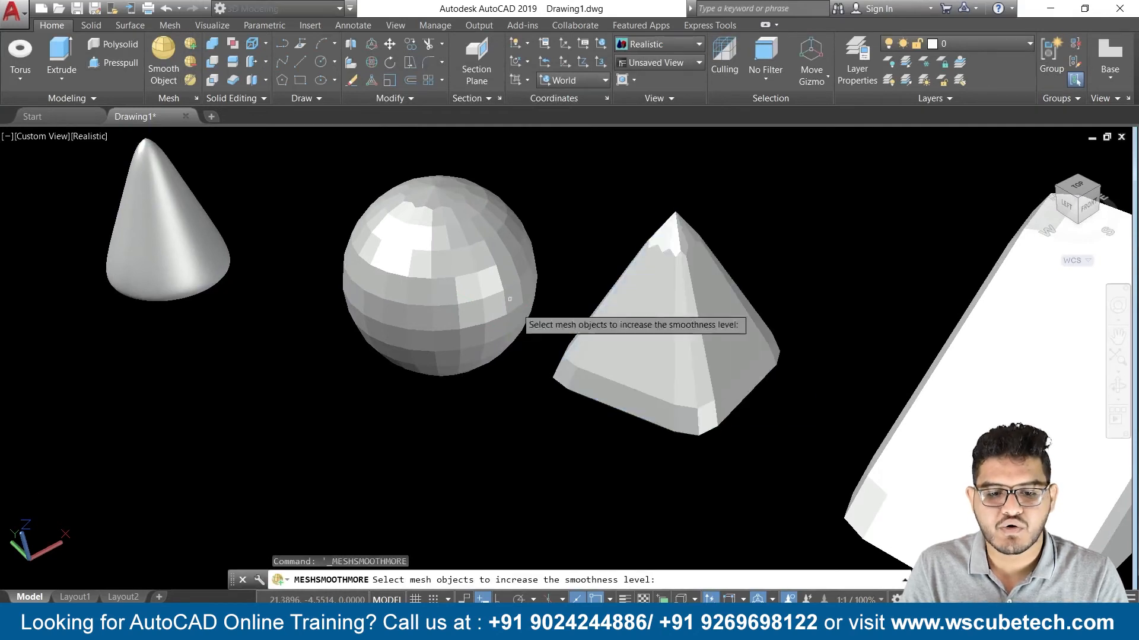
{"action": "left_click", "coordinate": [654, 334]}
{"action": "key", "text": "Return"}
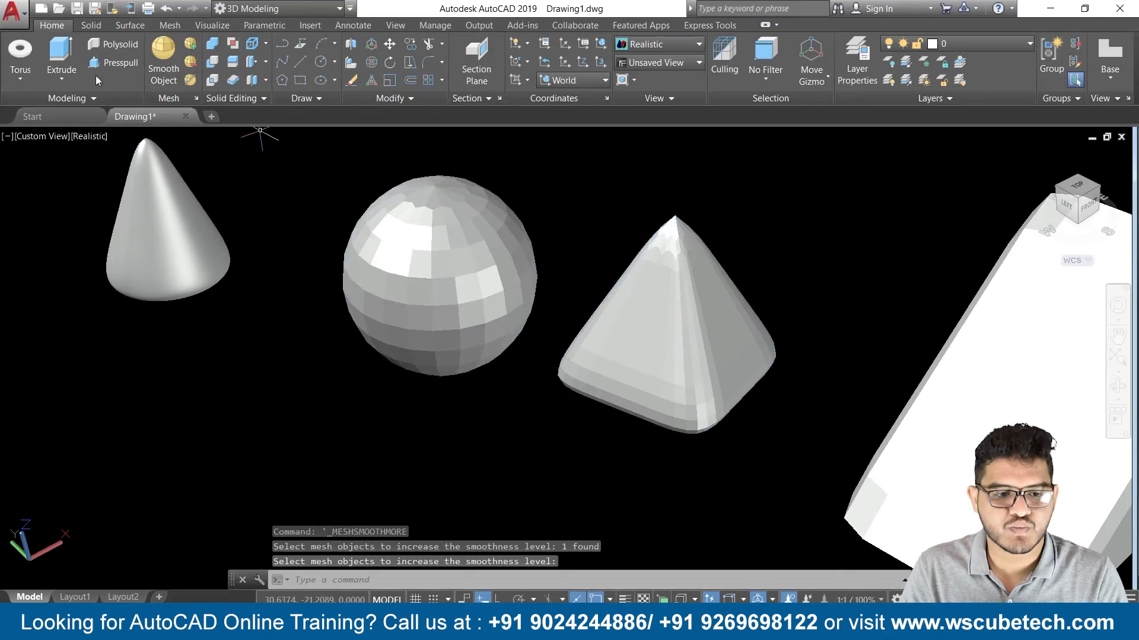
- Review the available mesh types in the mesh tessellation options and open the mesh primitive settings
{"action": "left_click", "coordinate": [196, 99]}
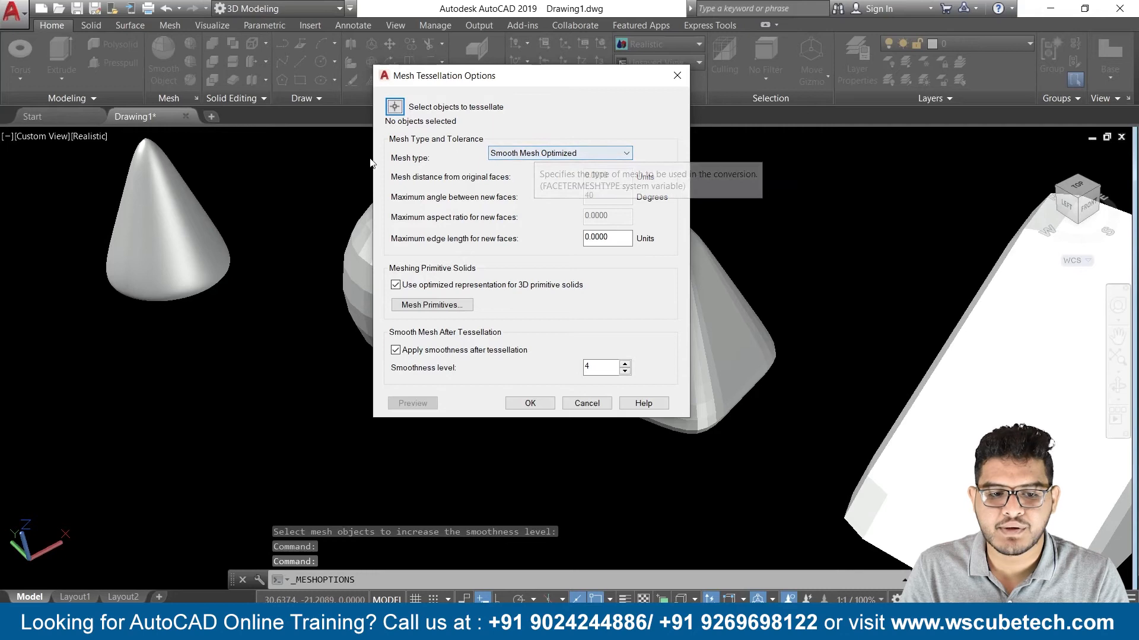
{"action": "left_click", "coordinate": [517, 155]}
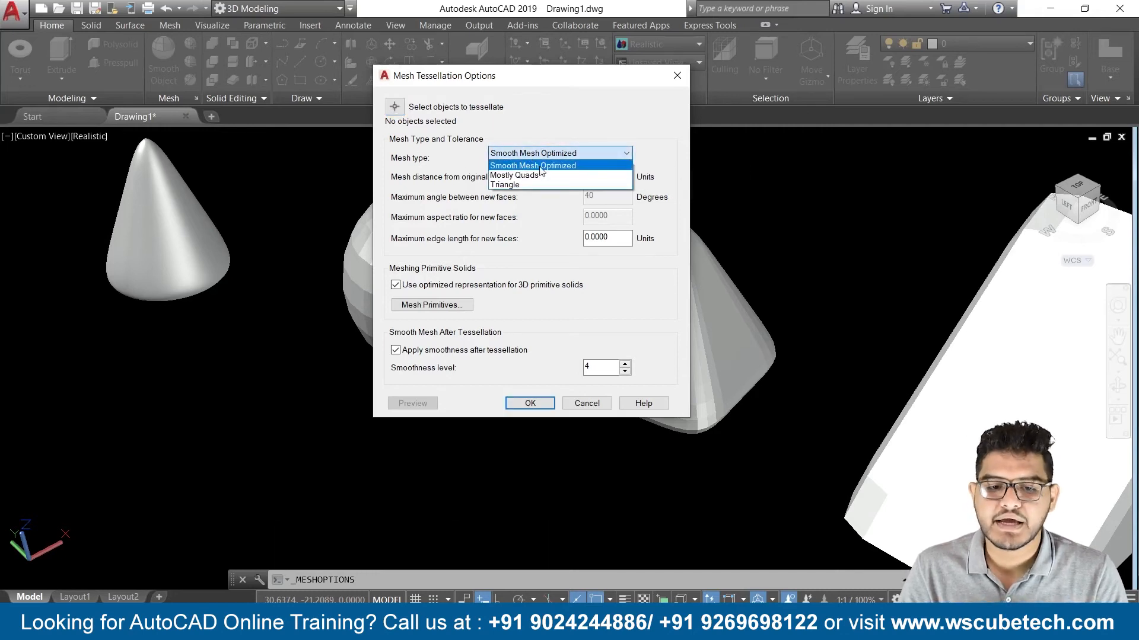
{"action": "left_click", "coordinate": [539, 235]}
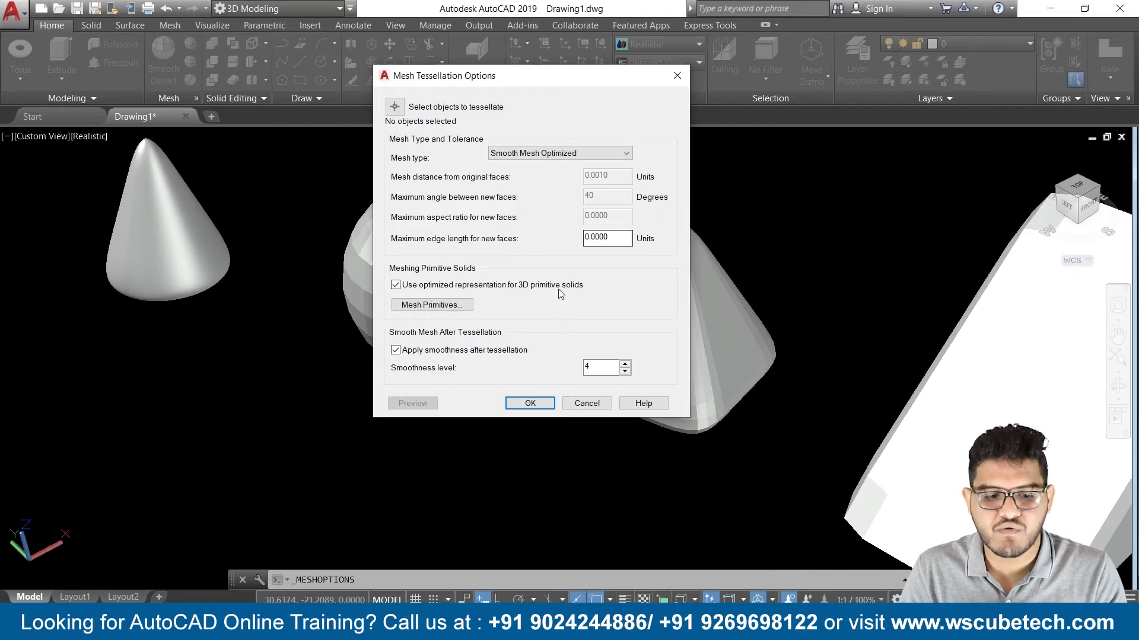
{"action": "left_click", "coordinate": [426, 306]}
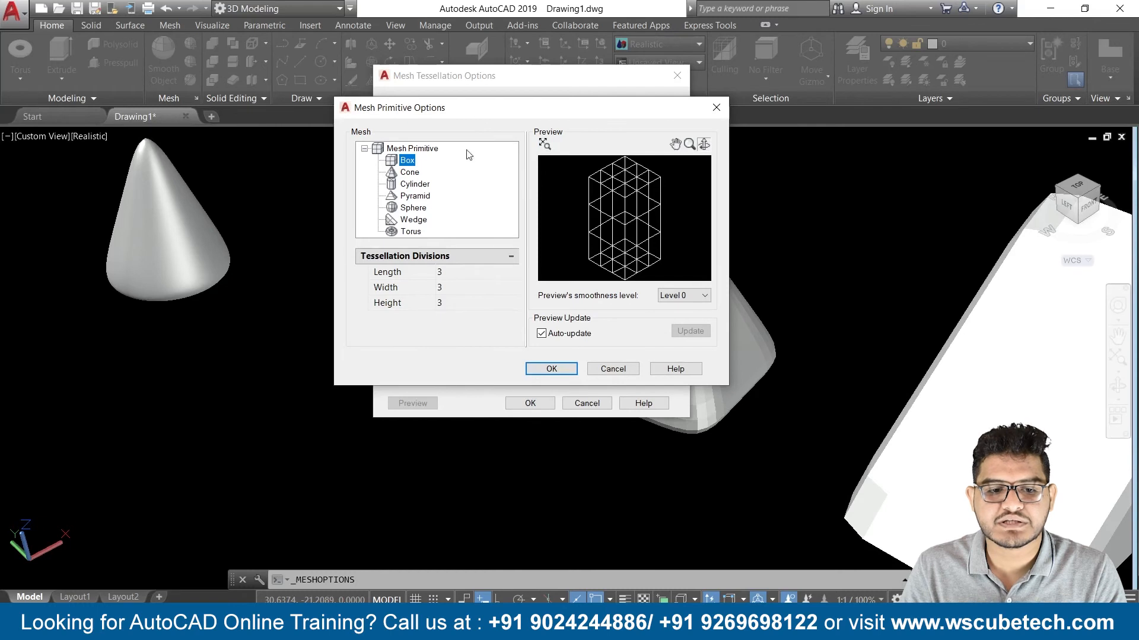
{"action": "left_click_drag", "start_coordinate": [485, 113], "coordinate": [483, 84]}
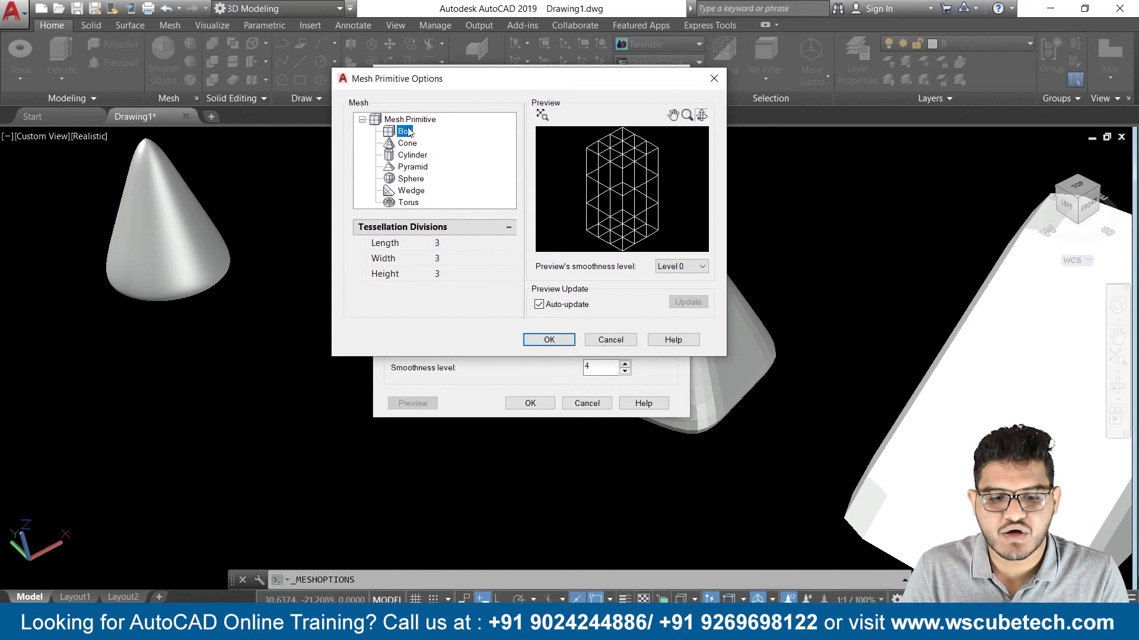
- Look through the box, cone and sphere mesh primitives, examining their tessellation divisions, previews and available smoothness levels
{"action": "left_click", "coordinate": [682, 266]}
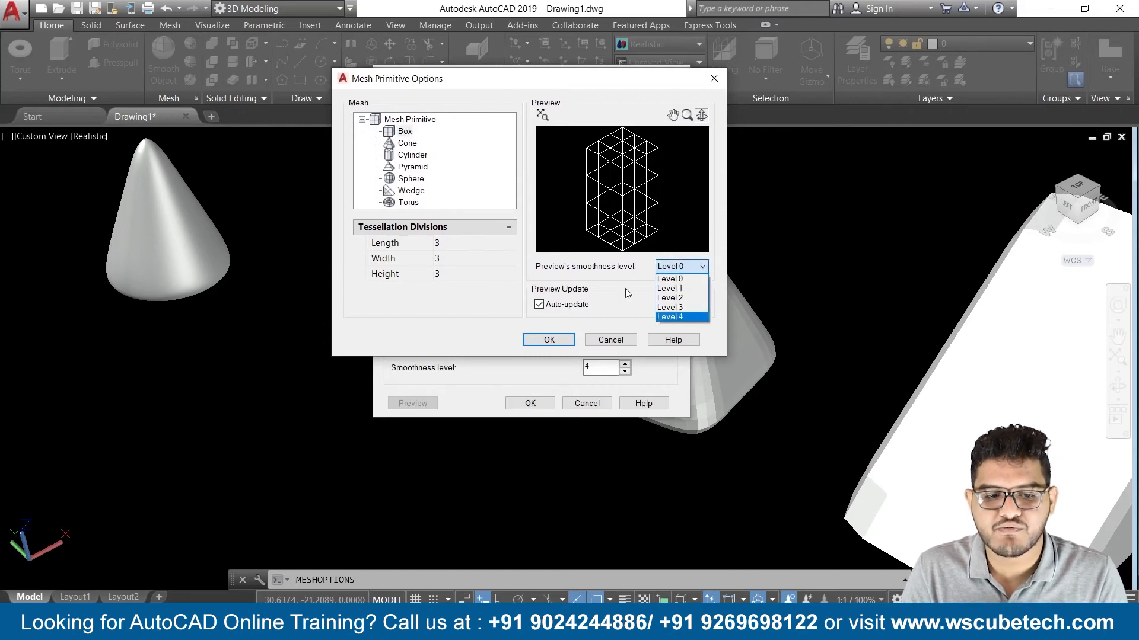
{"action": "left_click", "coordinate": [413, 146]}
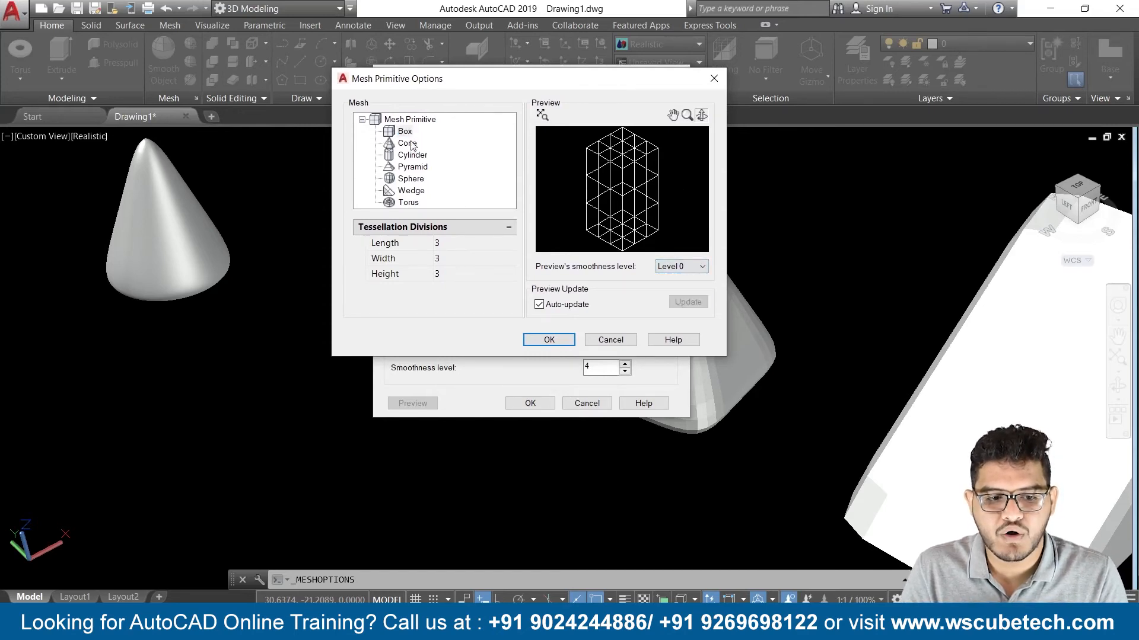
{"action": "left_click", "coordinate": [414, 145]}
{"action": "left_click", "coordinate": [702, 266]}
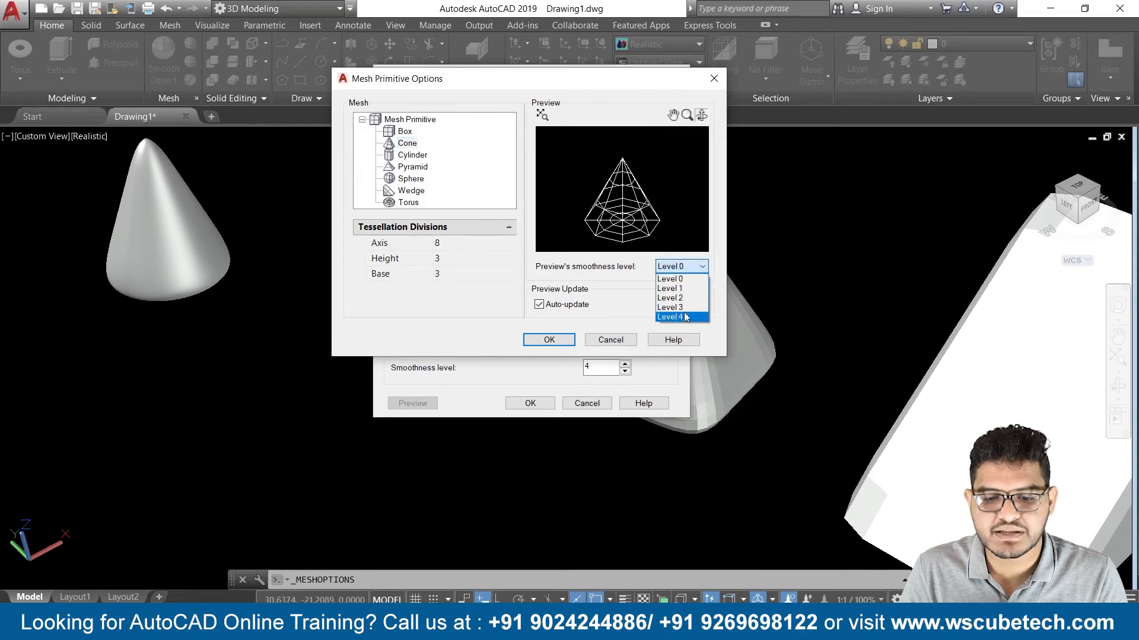
{"action": "left_click", "coordinate": [395, 168]}
{"action": "left_click", "coordinate": [391, 178]}
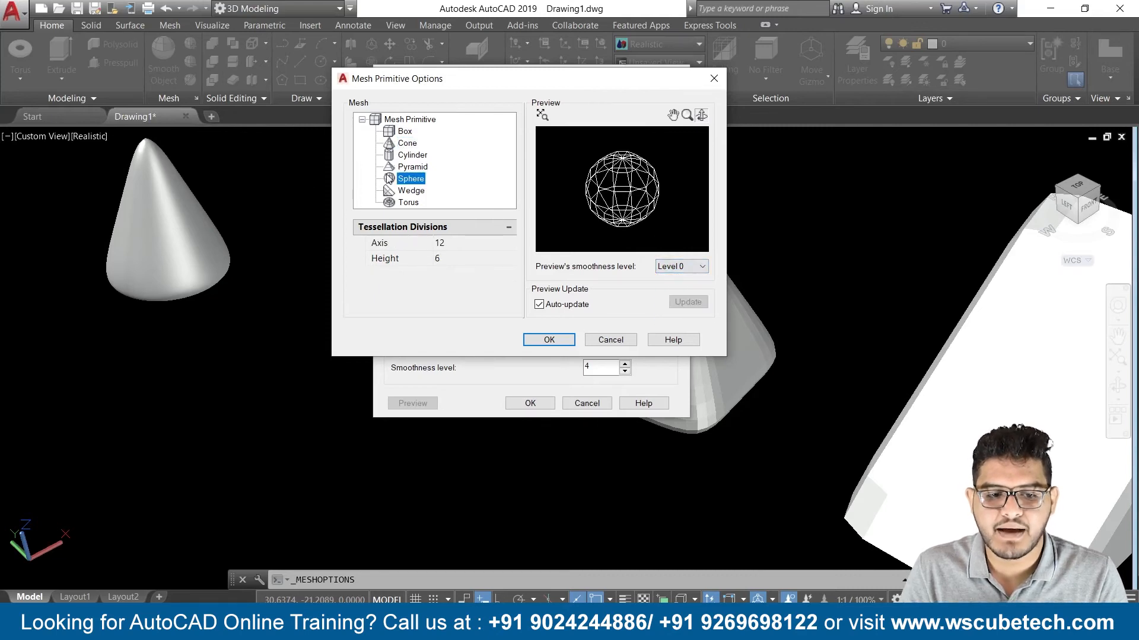
{"action": "left_click", "coordinate": [668, 267]}
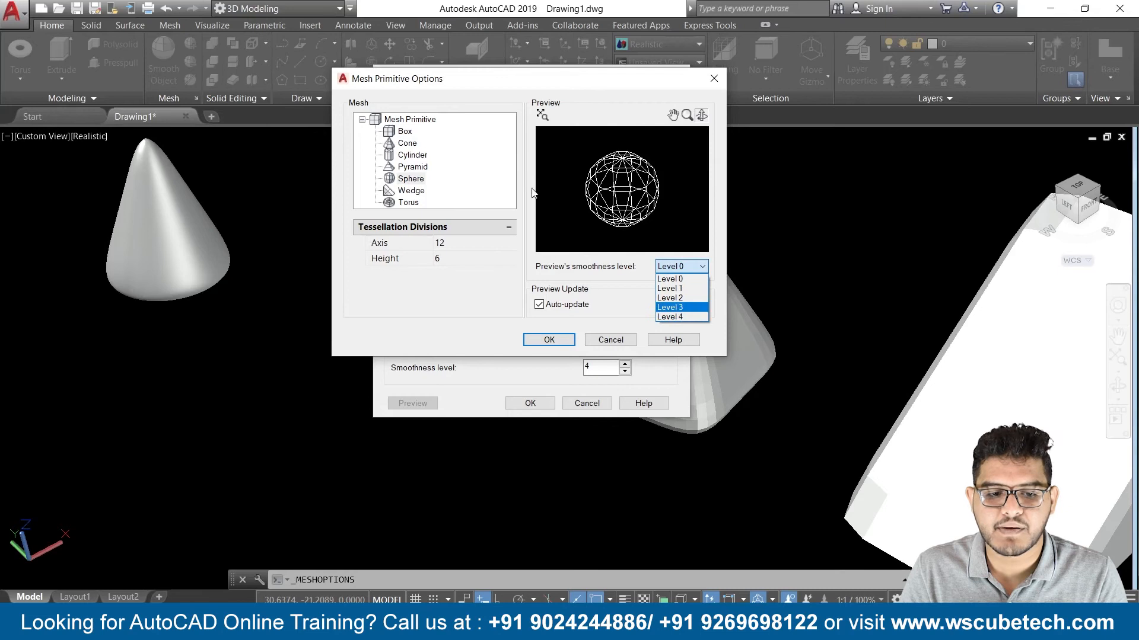
{"action": "left_click", "coordinate": [488, 175]}
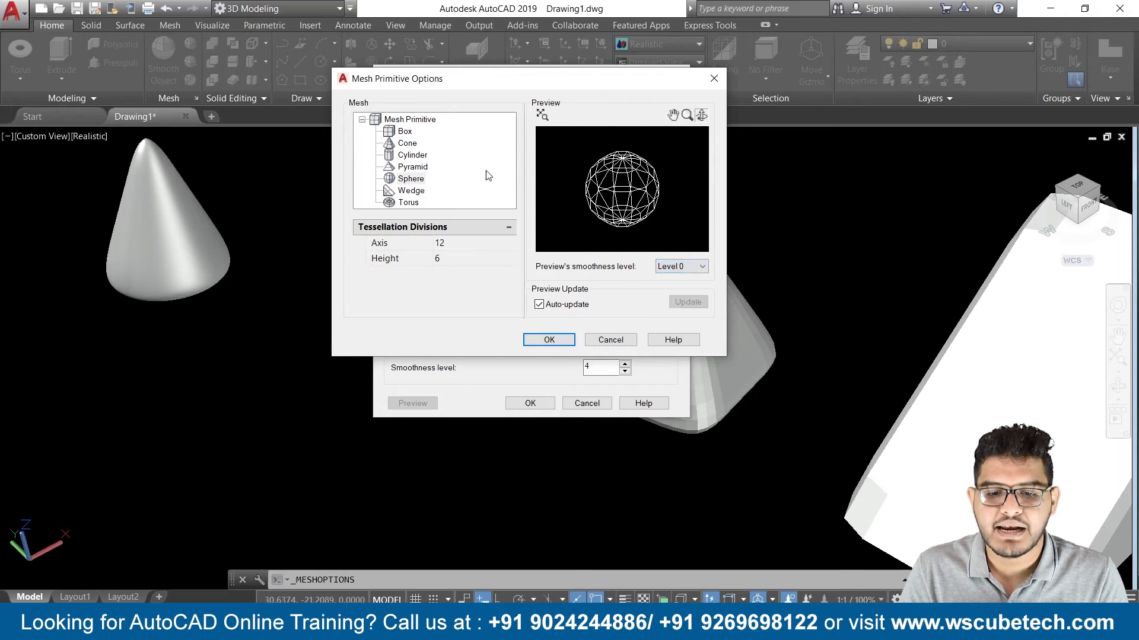
{"action": "left_click", "coordinate": [688, 267]}
{"action": "left_click", "coordinate": [597, 258]}
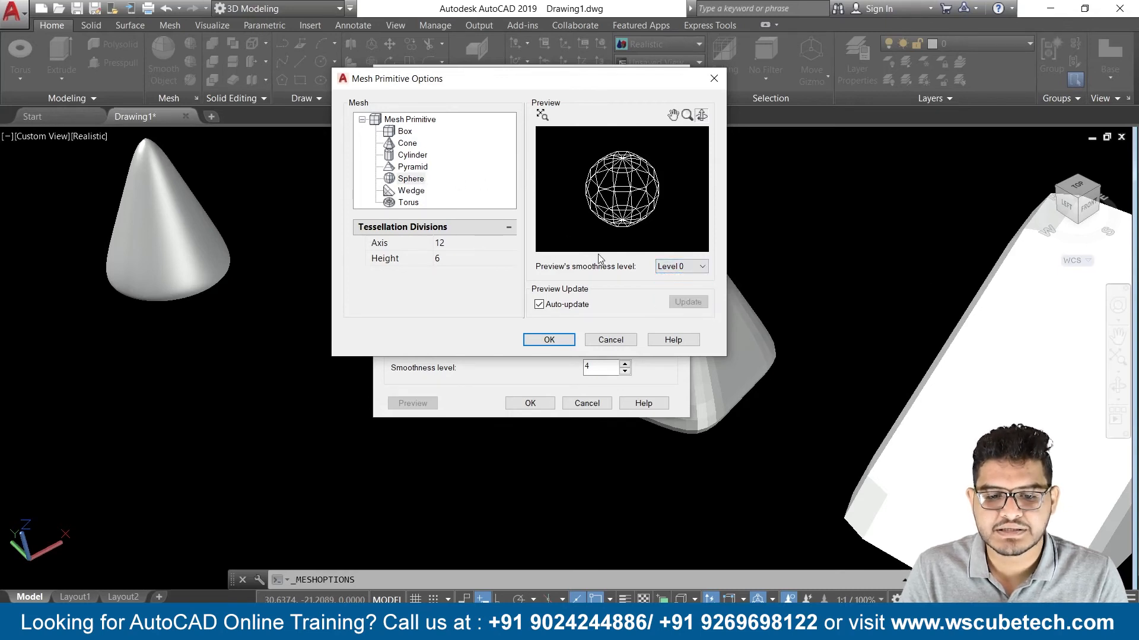
- Preview the sphere mesh primitive at smoothness levels 1, 2 and 3 in turn
{"action": "left_click", "coordinate": [400, 180]}
{"action": "left_click", "coordinate": [688, 266]}
{"action": "left_click", "coordinate": [686, 288]}
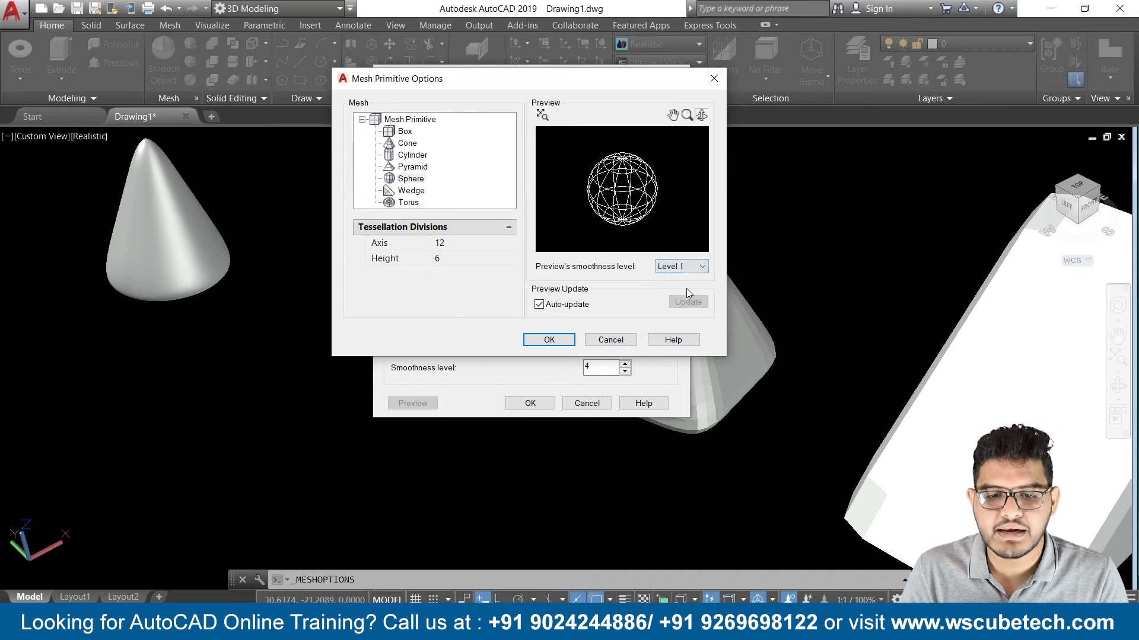
{"action": "left_click", "coordinate": [689, 268]}
{"action": "left_click", "coordinate": [689, 299]}
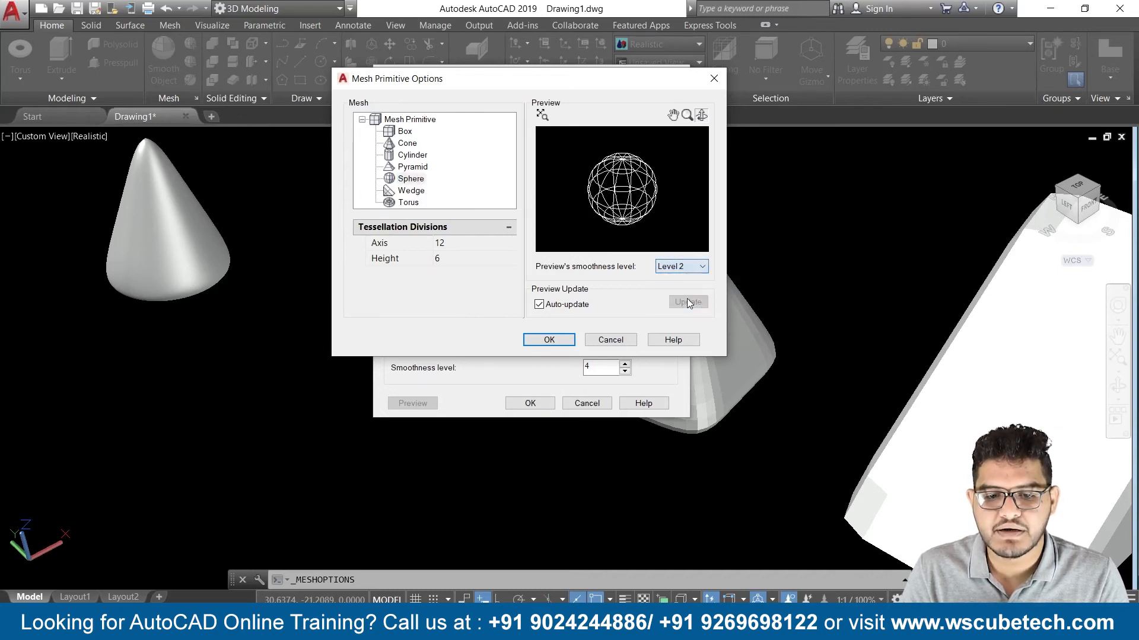
{"action": "left_click", "coordinate": [688, 266]}
{"action": "left_click", "coordinate": [682, 309]}
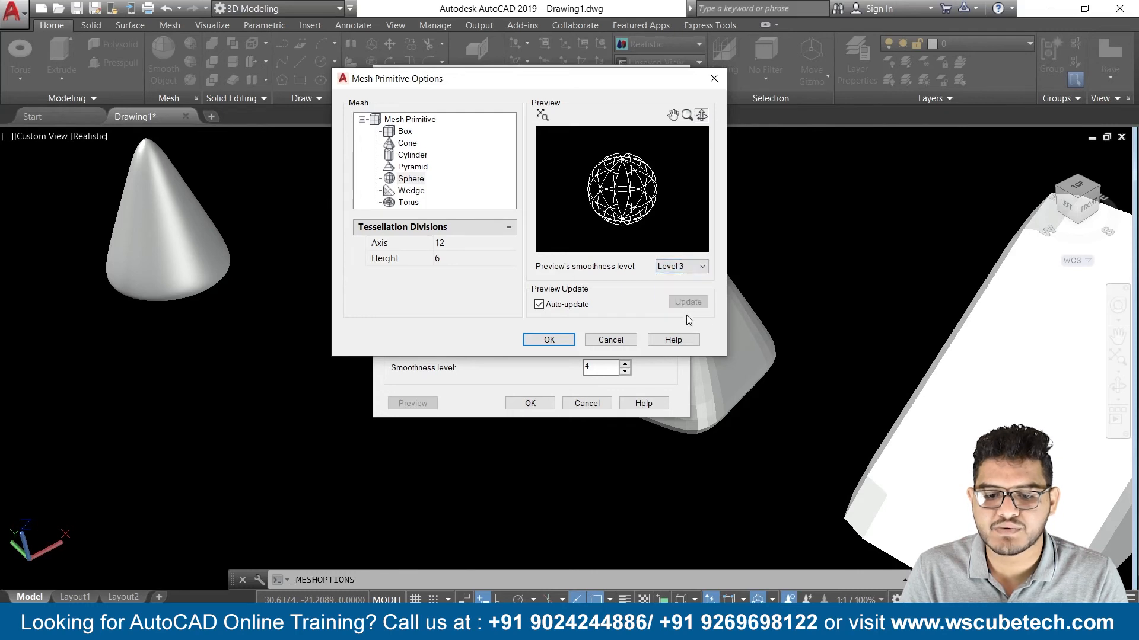
- Preview the box mesh primitive at each smoothness level from 0 to 4, and accept the primitive and tessellation options
{"action": "left_click", "coordinate": [408, 119]}
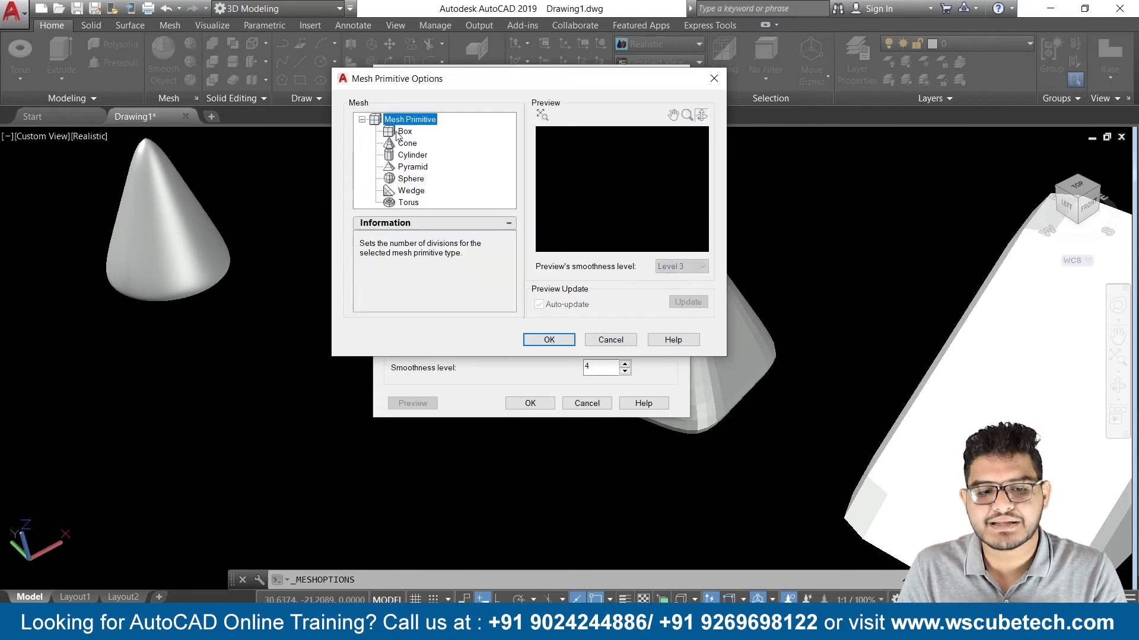
{"action": "left_click", "coordinate": [404, 131]}
{"action": "left_click", "coordinate": [674, 266]}
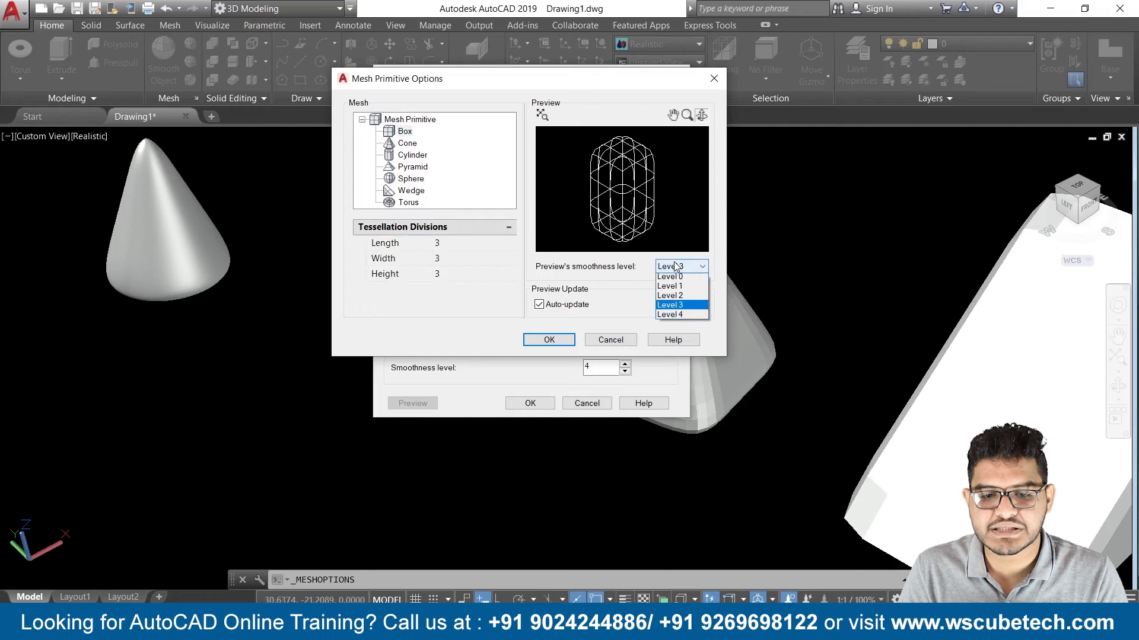
{"action": "left_click", "coordinate": [678, 280]}
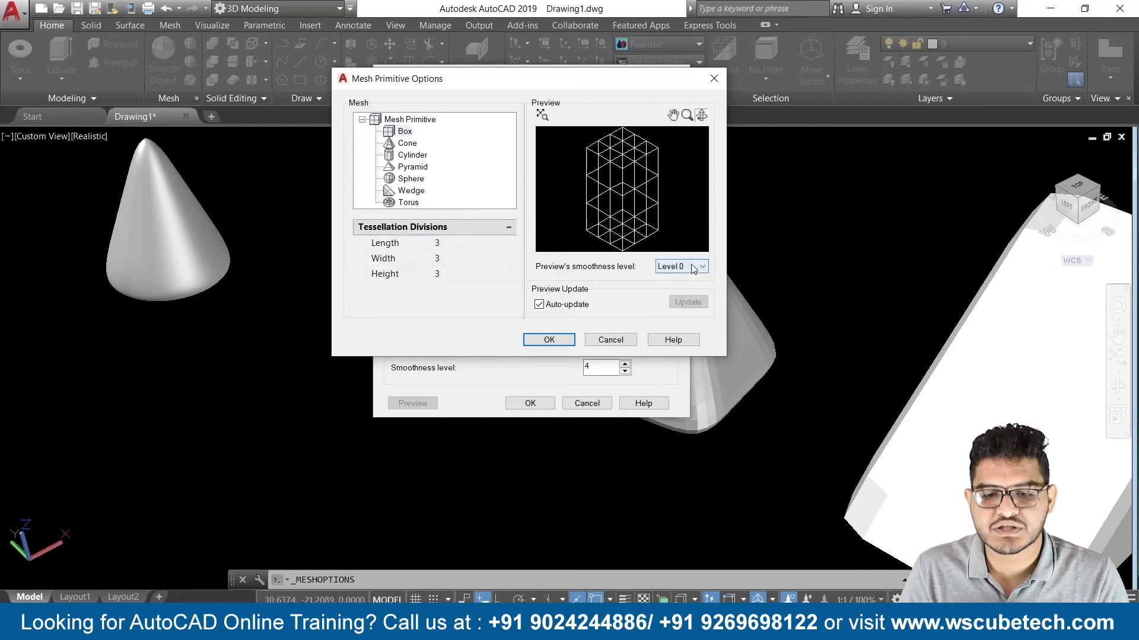
{"action": "left_click", "coordinate": [691, 266]}
{"action": "left_click", "coordinate": [682, 288]}
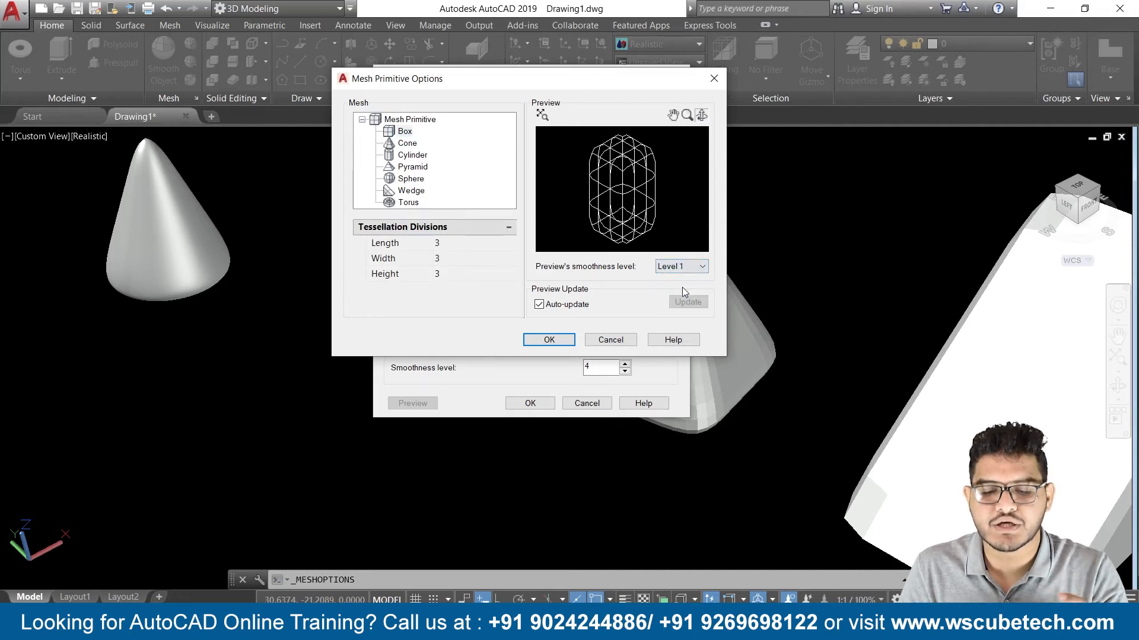
{"action": "left_click", "coordinate": [694, 269]}
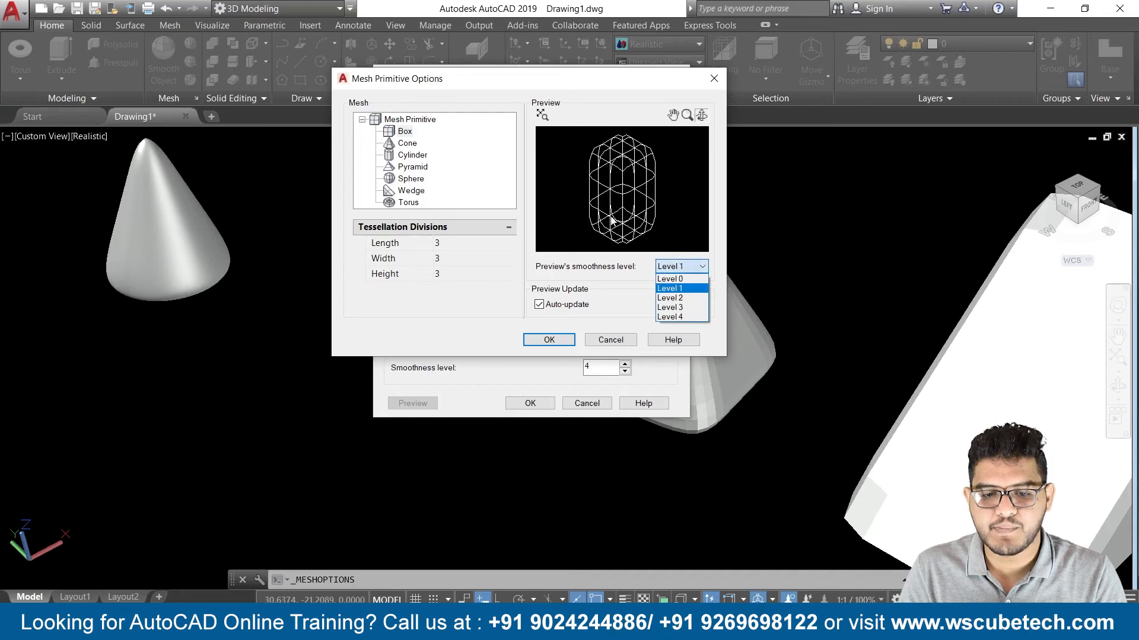
{"action": "left_click", "coordinate": [669, 298]}
{"action": "left_click", "coordinate": [680, 268]}
{"action": "left_click", "coordinate": [675, 307]}
{"action": "left_click", "coordinate": [682, 266]}
{"action": "left_click", "coordinate": [669, 316]}
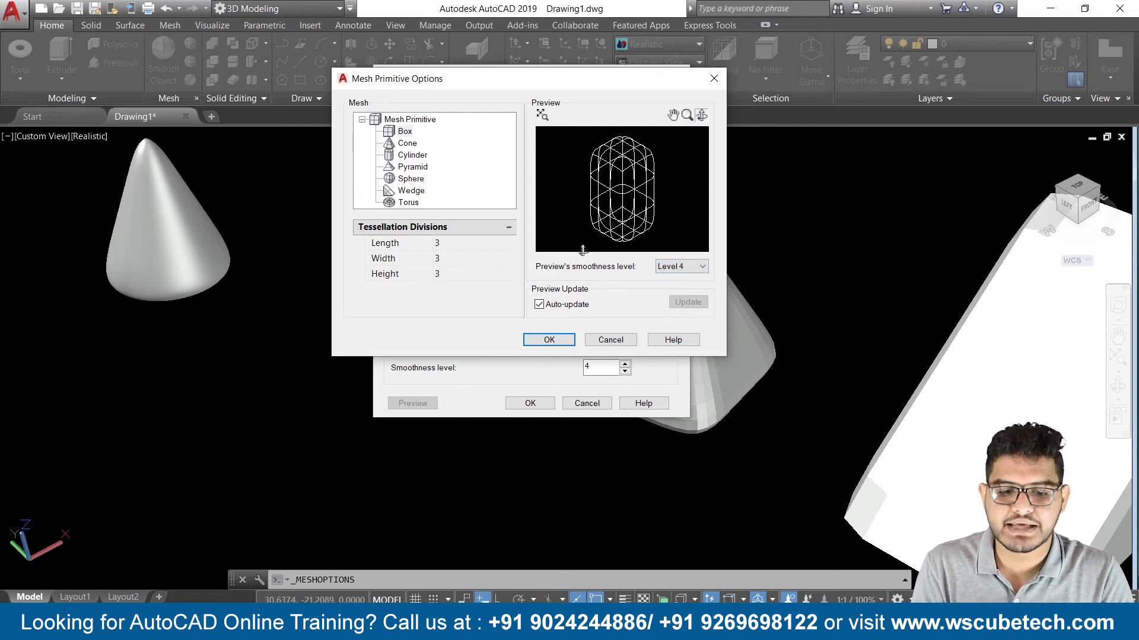
{"action": "left_click", "coordinate": [544, 338]}
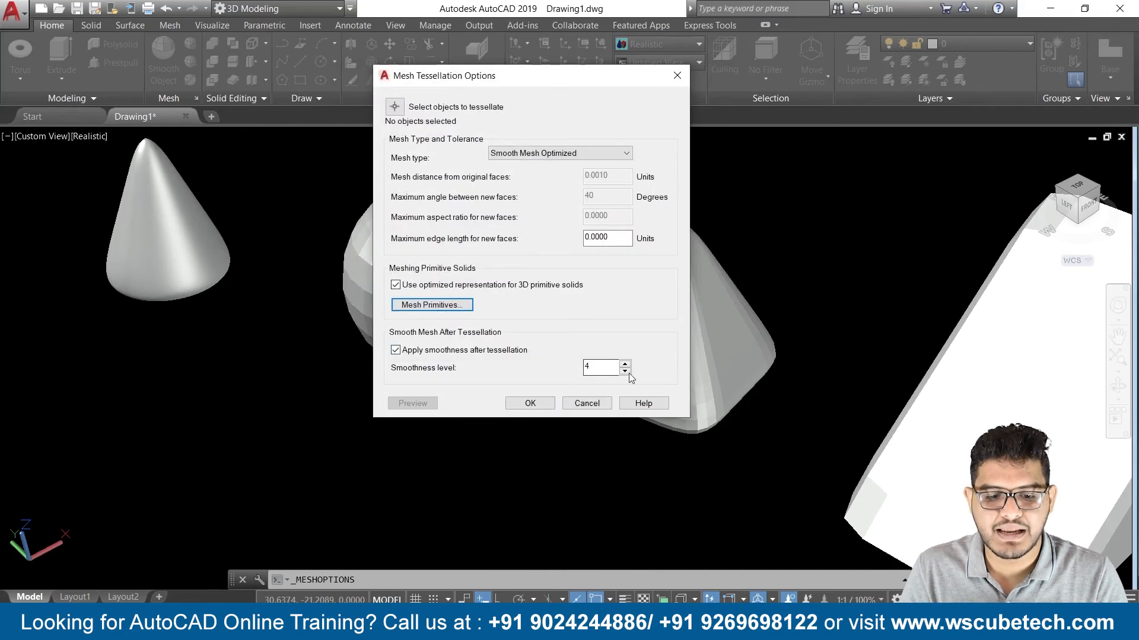
{"action": "left_click", "coordinate": [531, 404]}
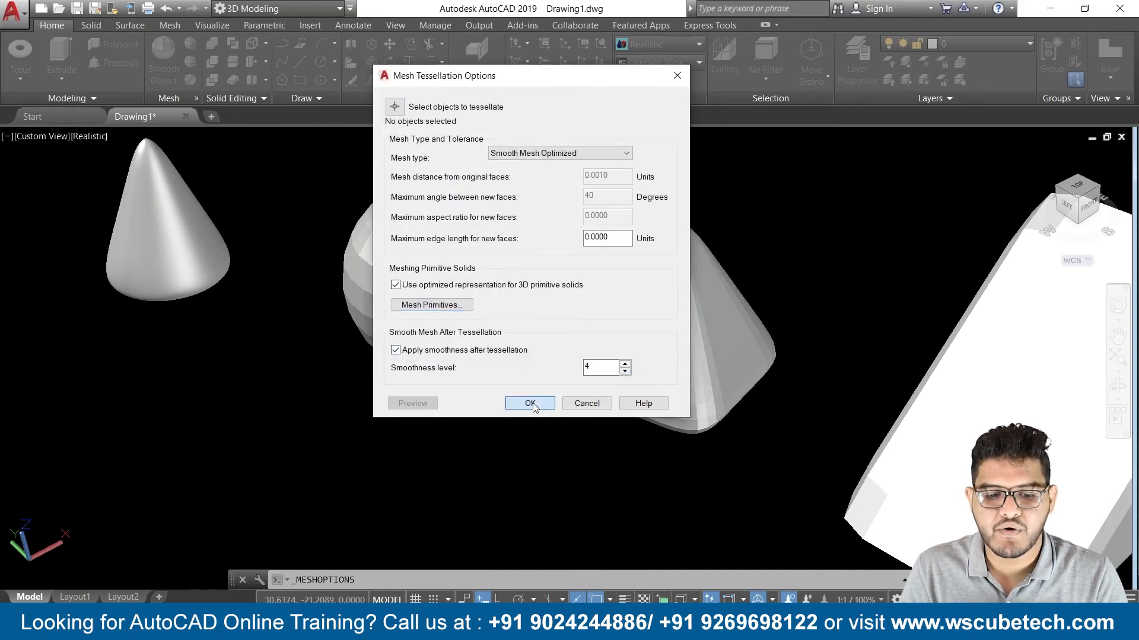
- Raise the smoothness of the wedge mesh by one level with Smooth More
{"action": "scroll", "coordinate": [170, 233], "scroll_direction": "down", "scroll_amount": 4}
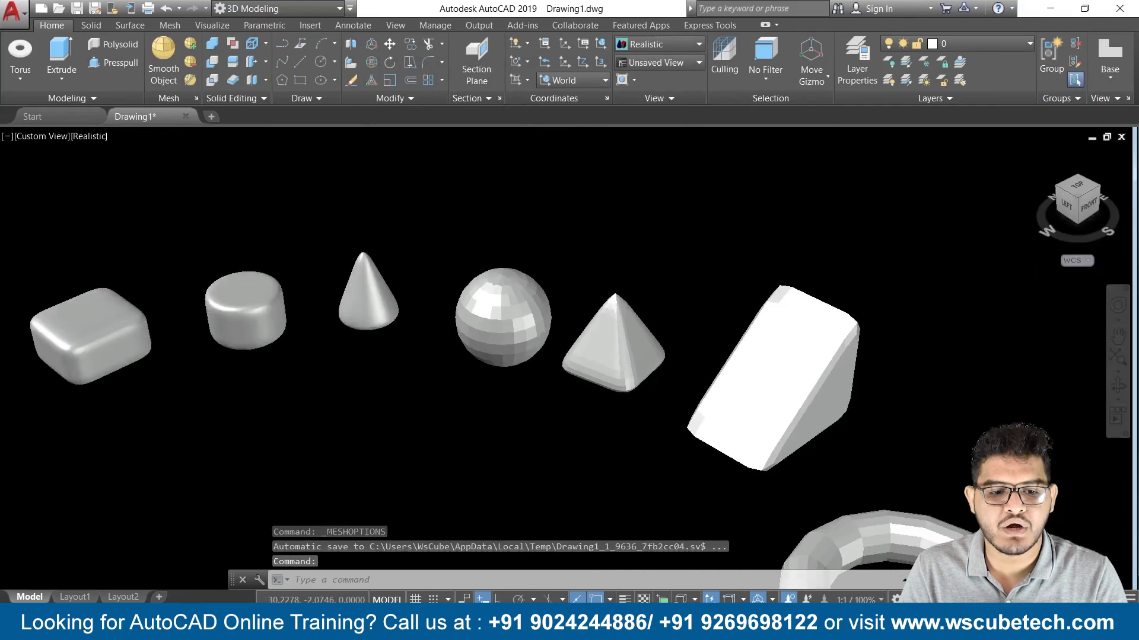
{"action": "middle_click_drag", "start_coordinate": [699, 415], "coordinate": [498, 381]}
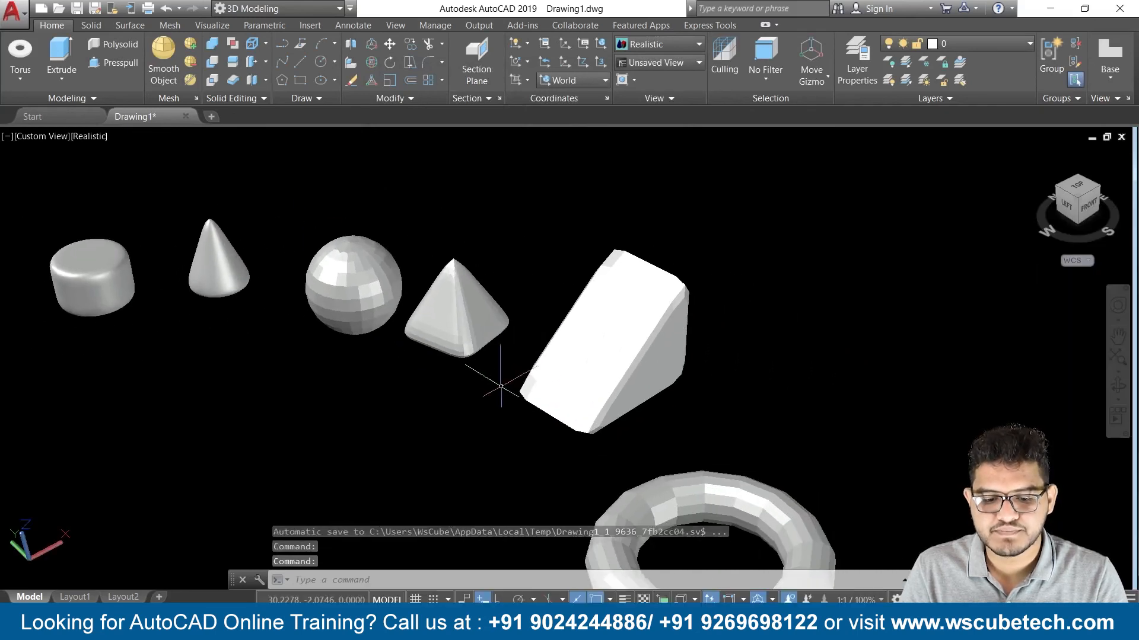
{"action": "scroll", "coordinate": [498, 381], "scroll_direction": "up", "scroll_amount": 2}
{"action": "middle_click_drag", "start_coordinate": [483, 436], "coordinate": [465, 369]}
{"action": "key", "text": "Escape"}
{"action": "left_click", "coordinate": [228, 195]}
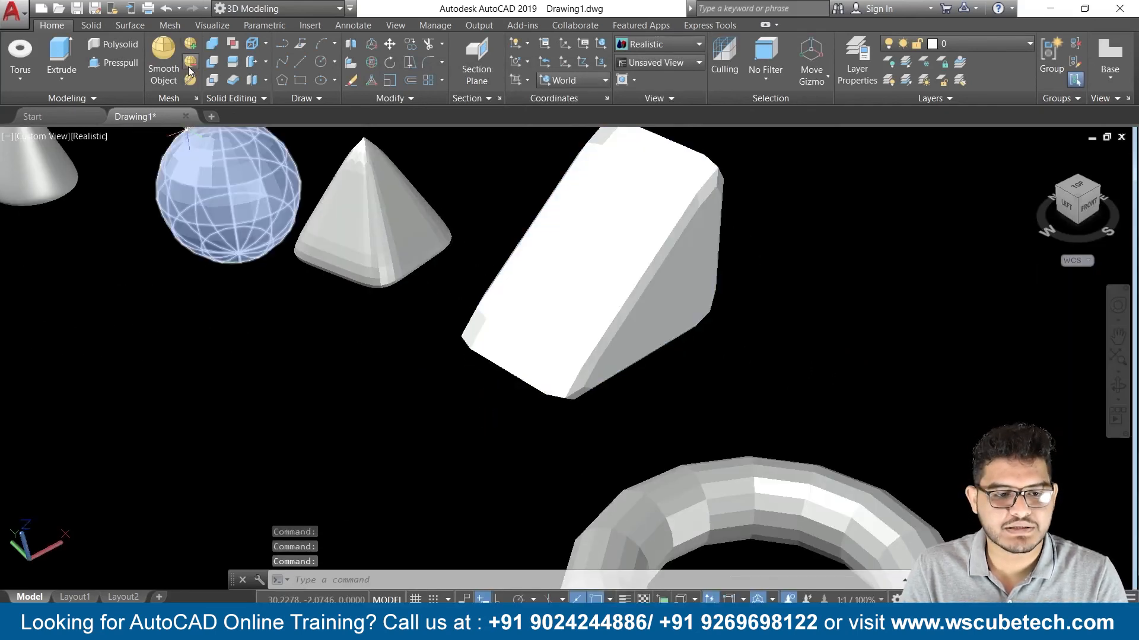
{"action": "left_click", "coordinate": [190, 47]}
{"action": "left_click", "coordinate": [592, 249]}
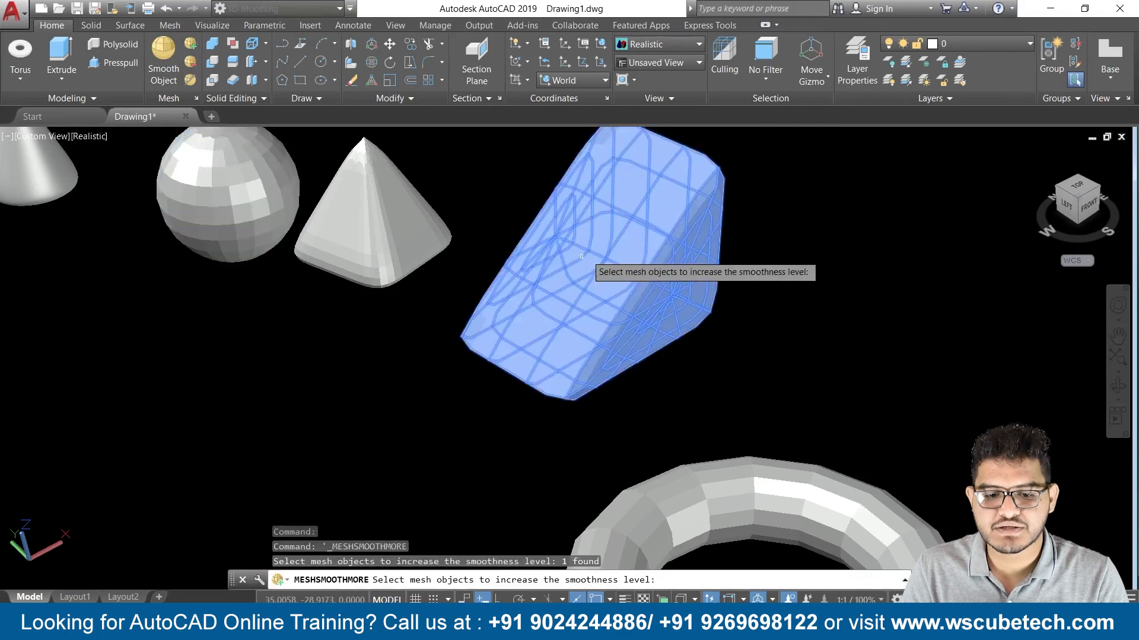
{"action": "key", "text": "Return"}
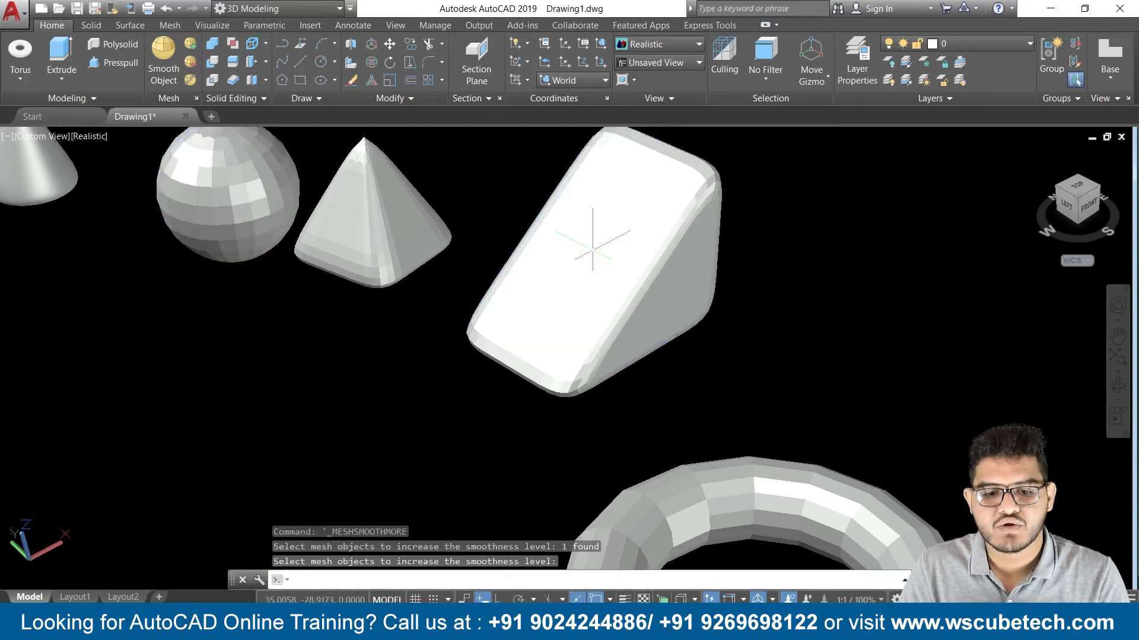
- Apply Smooth More to the wedge mesh two more times, one smoothness level each time
{"action": "left_click", "coordinate": [190, 44]}
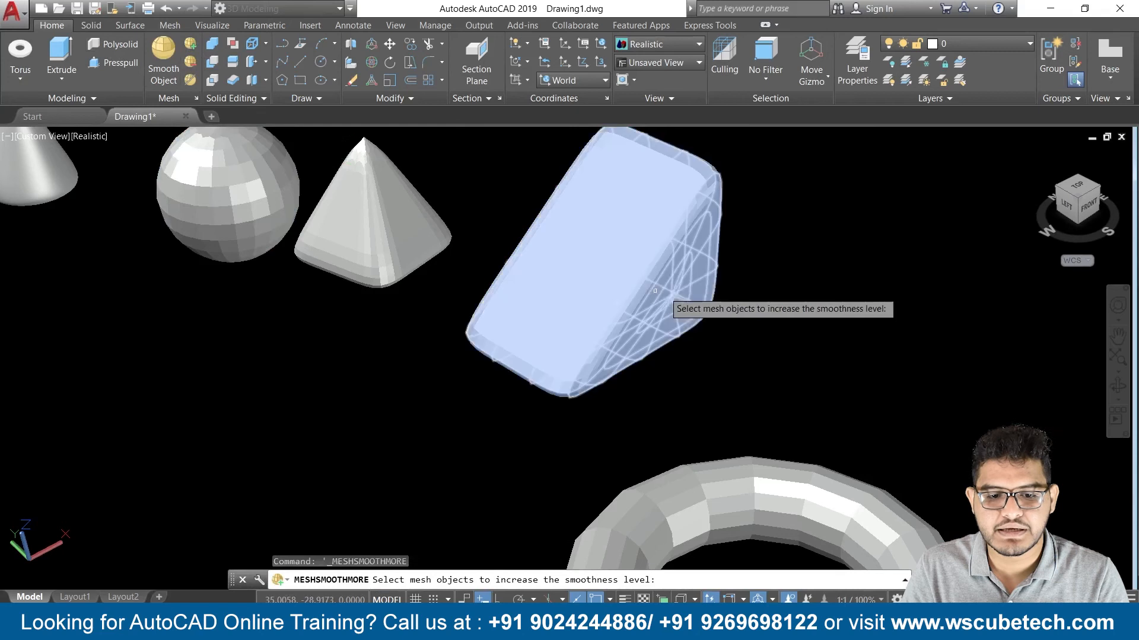
{"action": "left_click", "coordinate": [602, 249]}
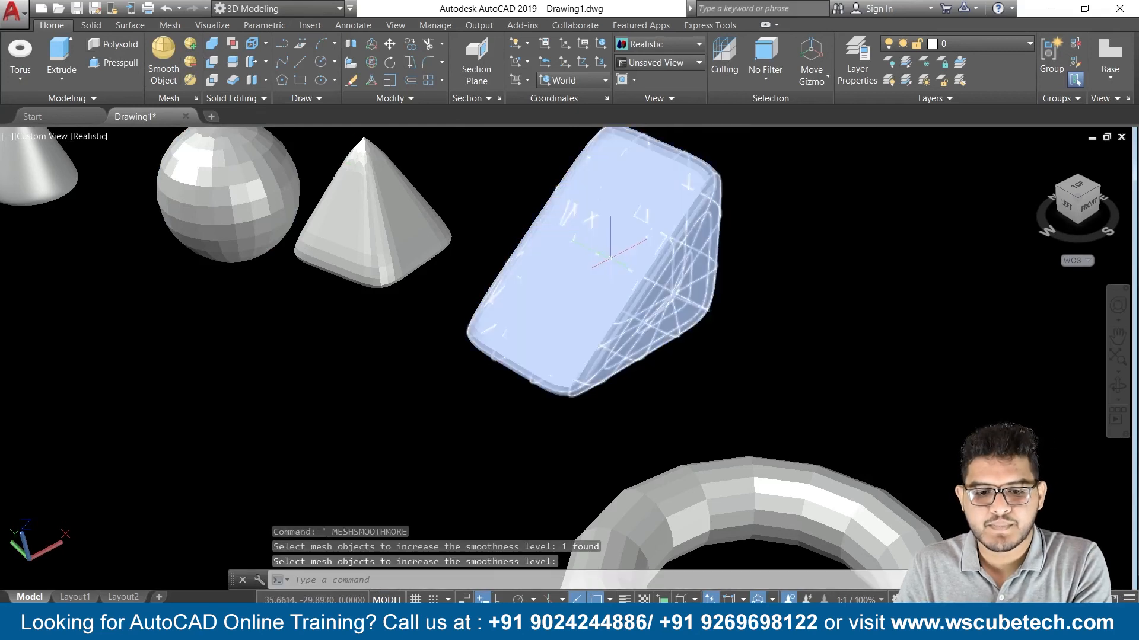
{"action": "key", "text": "Return"}
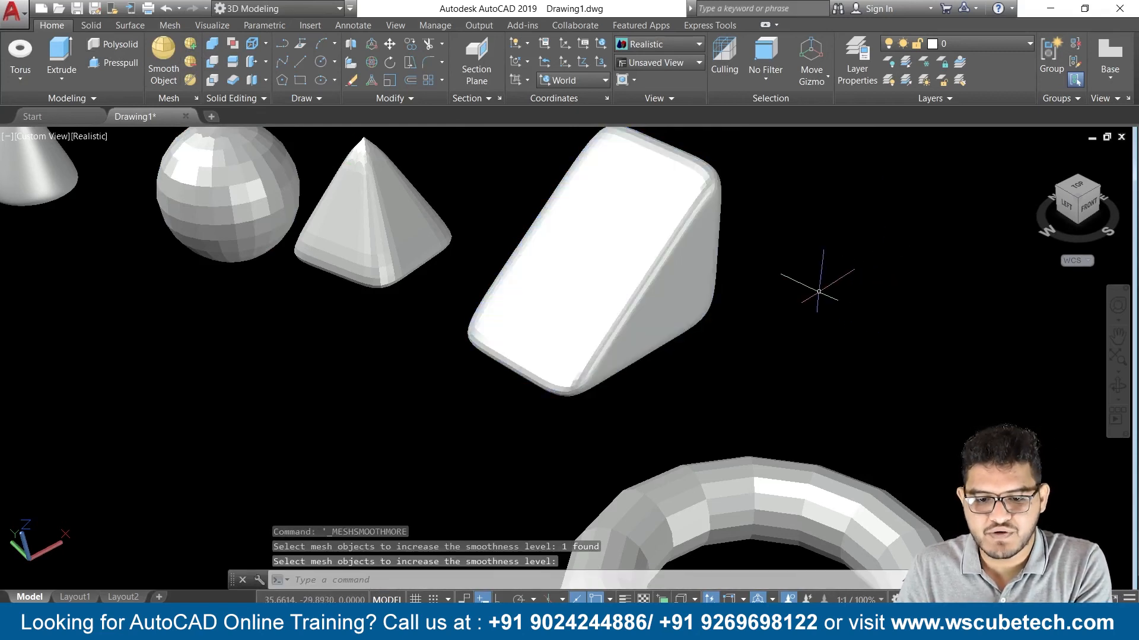
{"action": "key", "text": "Return"}
{"action": "left_click", "coordinate": [620, 252]}
{"action": "key", "text": "Return"}
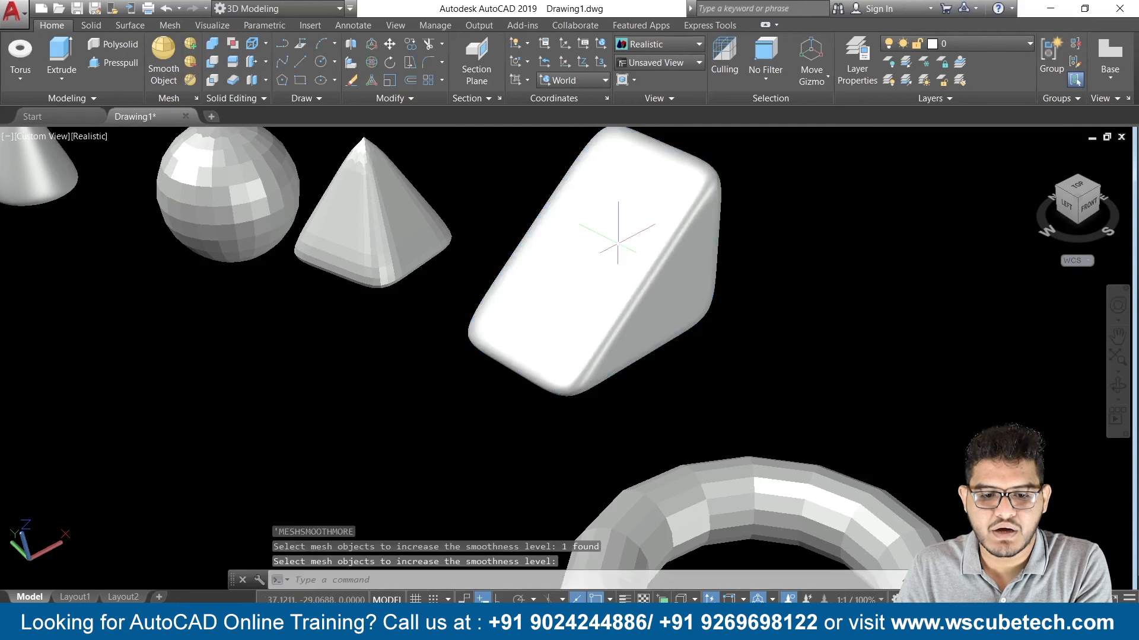
- Run Smooth More again and select the wedge mesh for a further smoothness increase
{"action": "key", "text": "Return"}
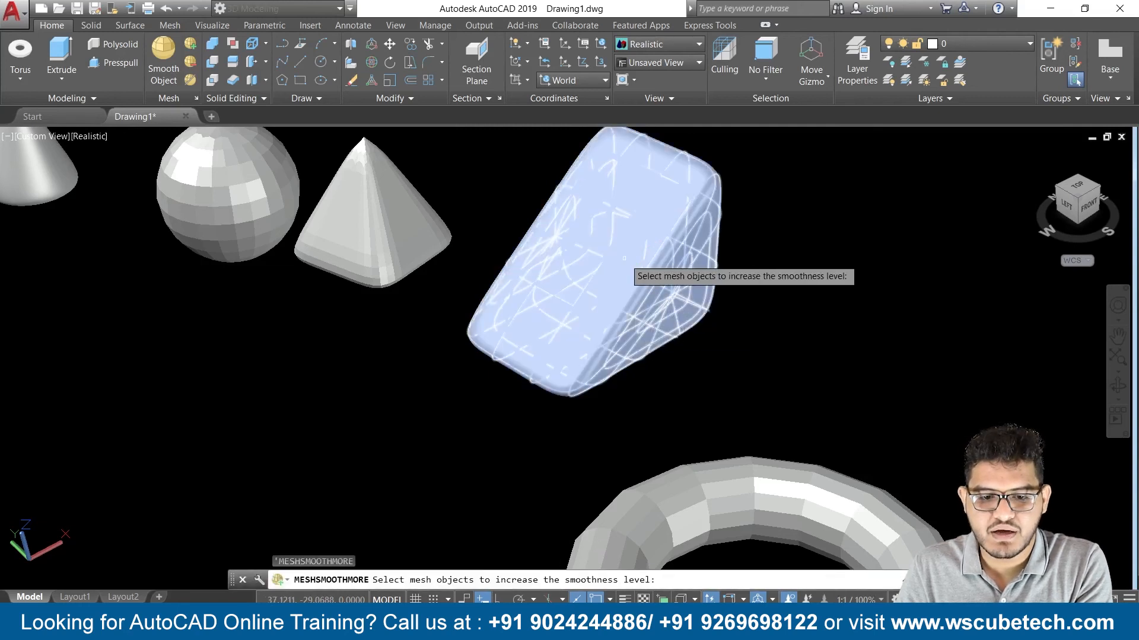
{"action": "key", "text": "Return"}
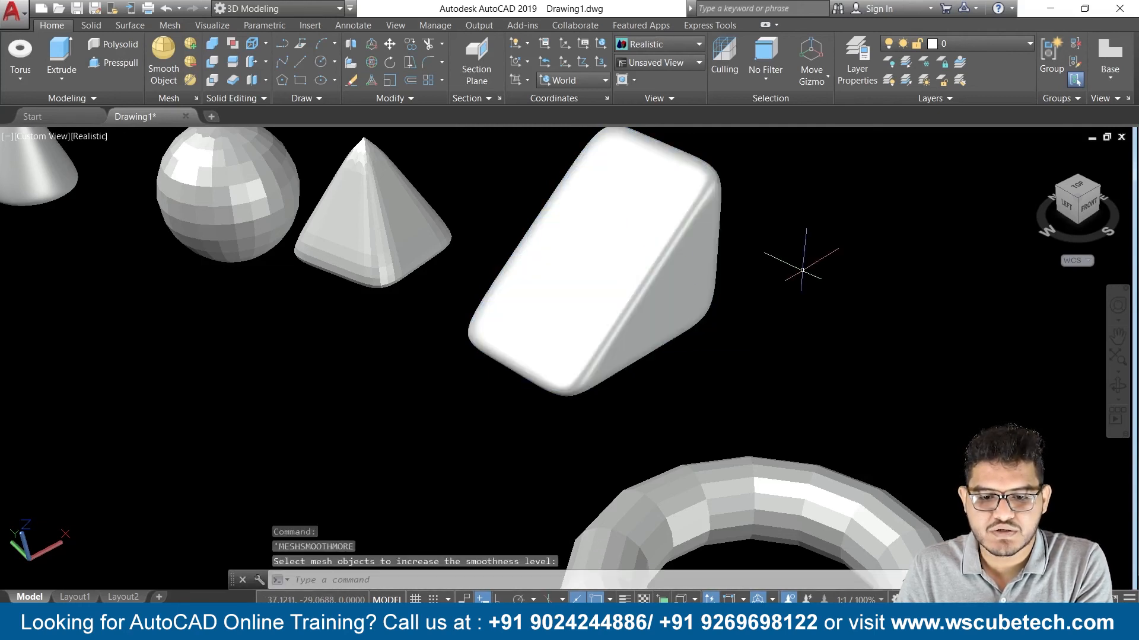
{"action": "key", "text": "Return"}
{"action": "left_click", "coordinate": [601, 248]}
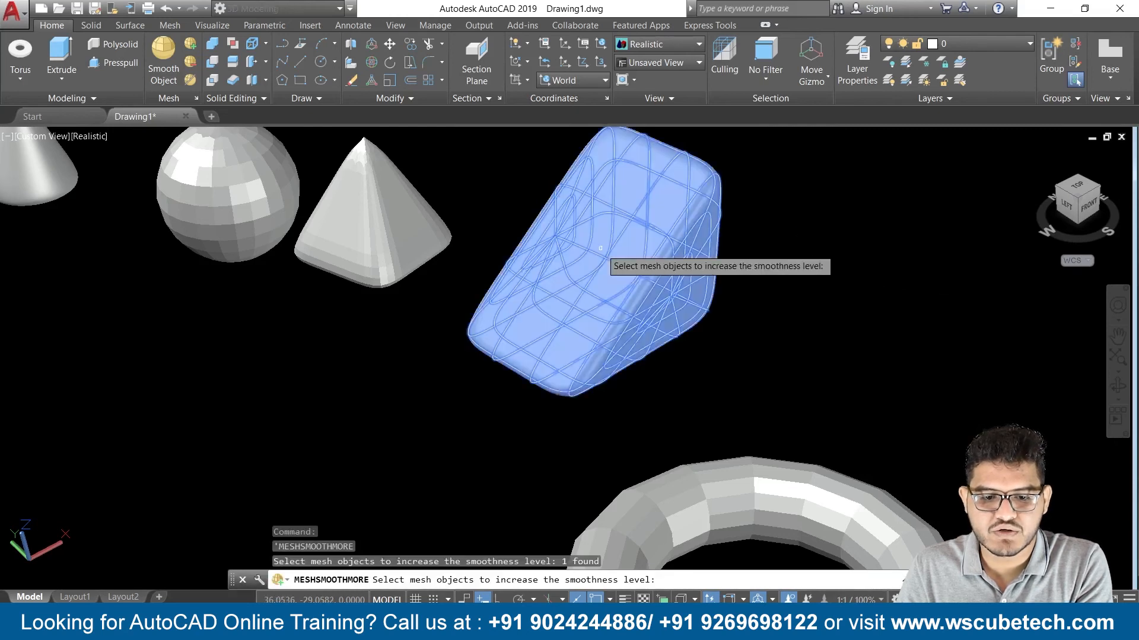